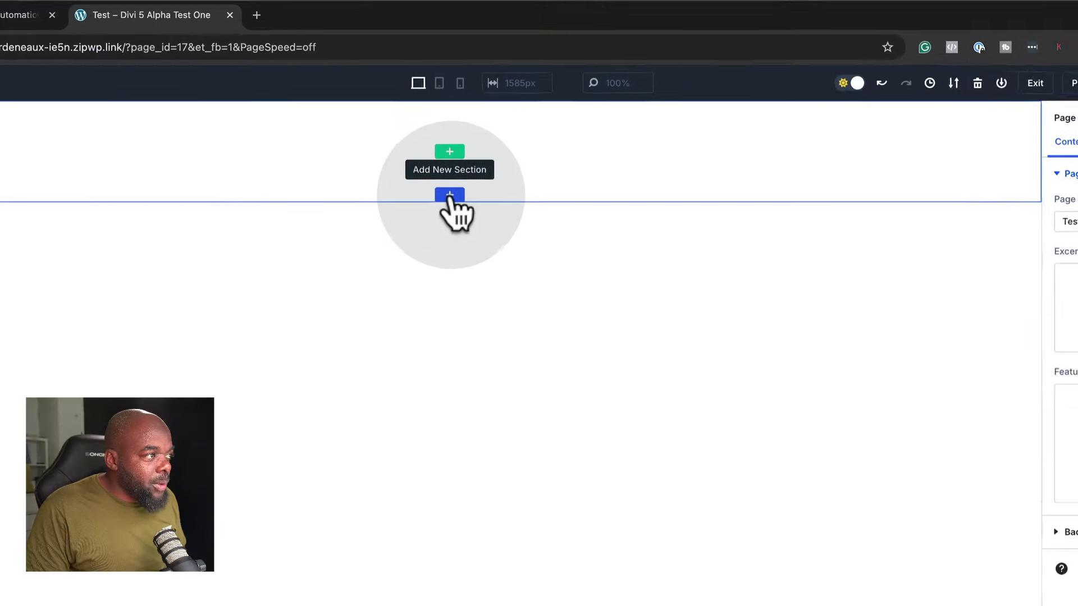
Insert a fullwidth section below the existing empty section and add a Fullwidth Header module to it
click(473, 147)
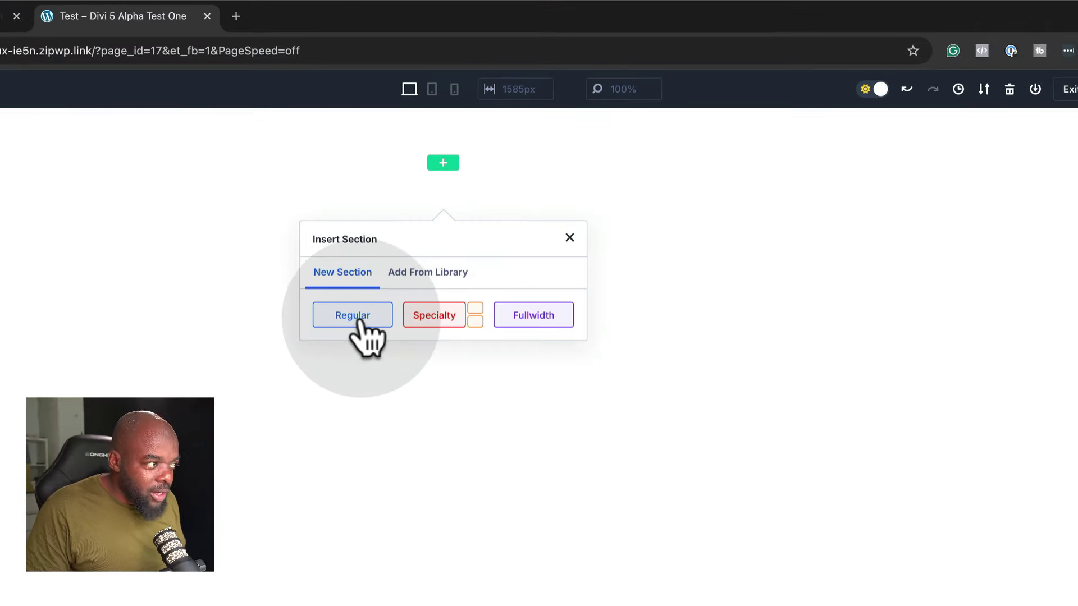
click(559, 323)
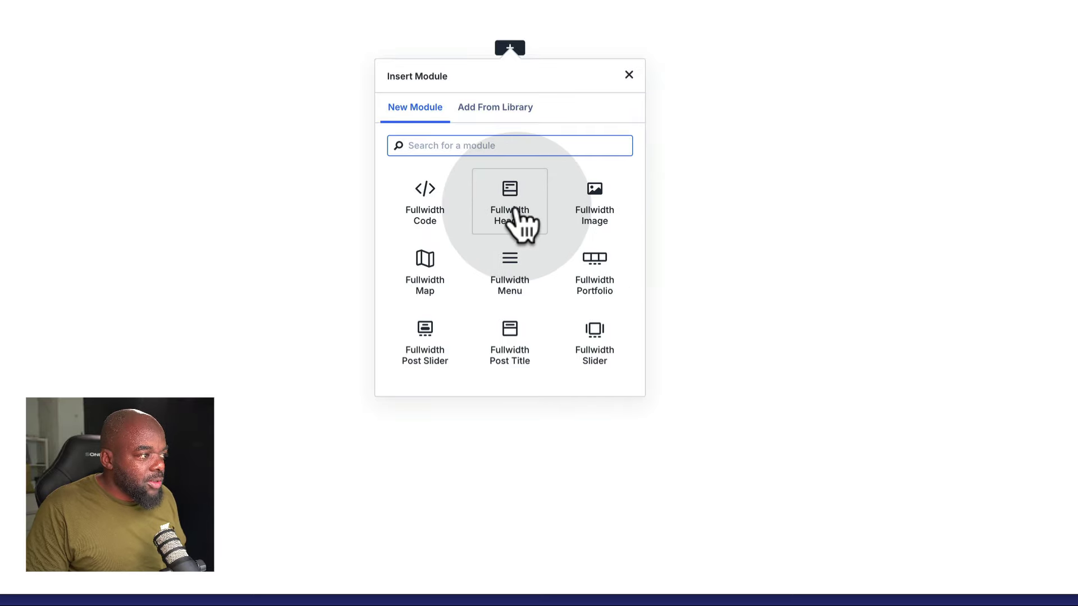
click(515, 212)
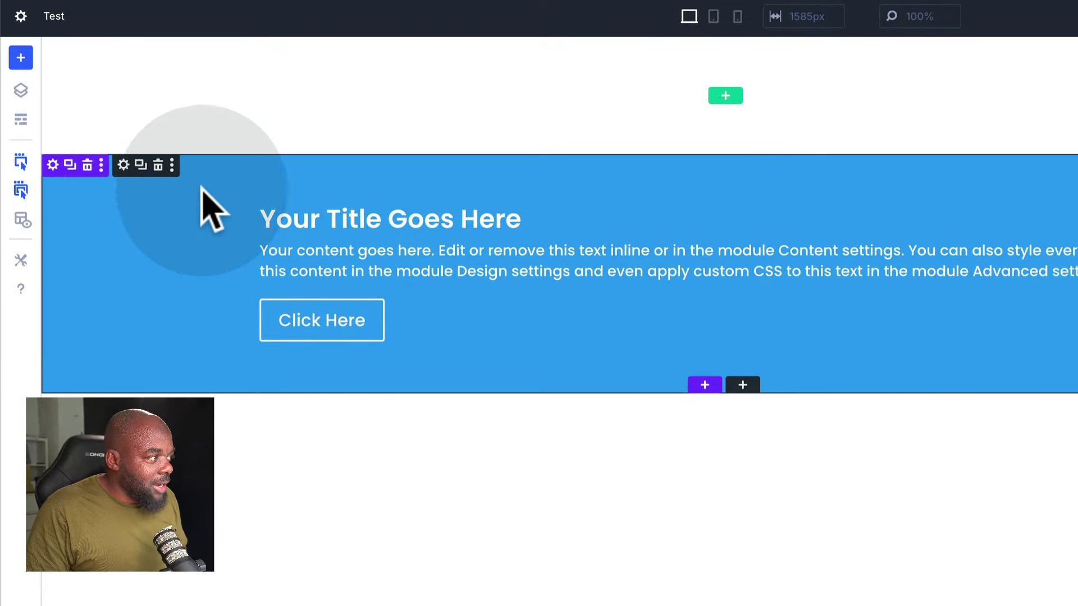
Center the Fullwidth Header's text and logo alignment and enable its Make Fullscreen option
click(123, 166)
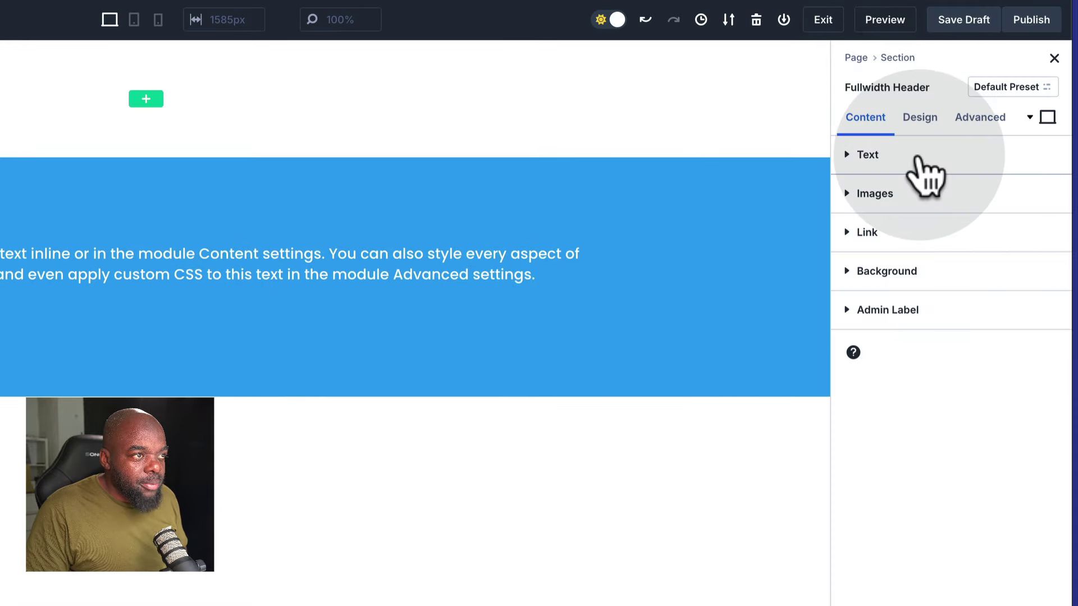
click(920, 118)
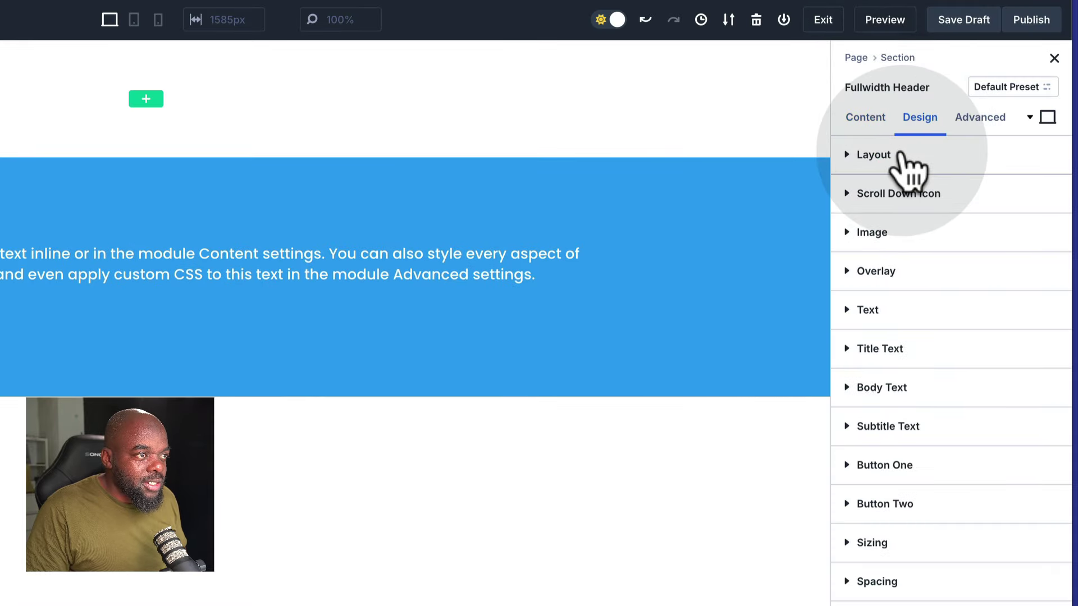
click(901, 156)
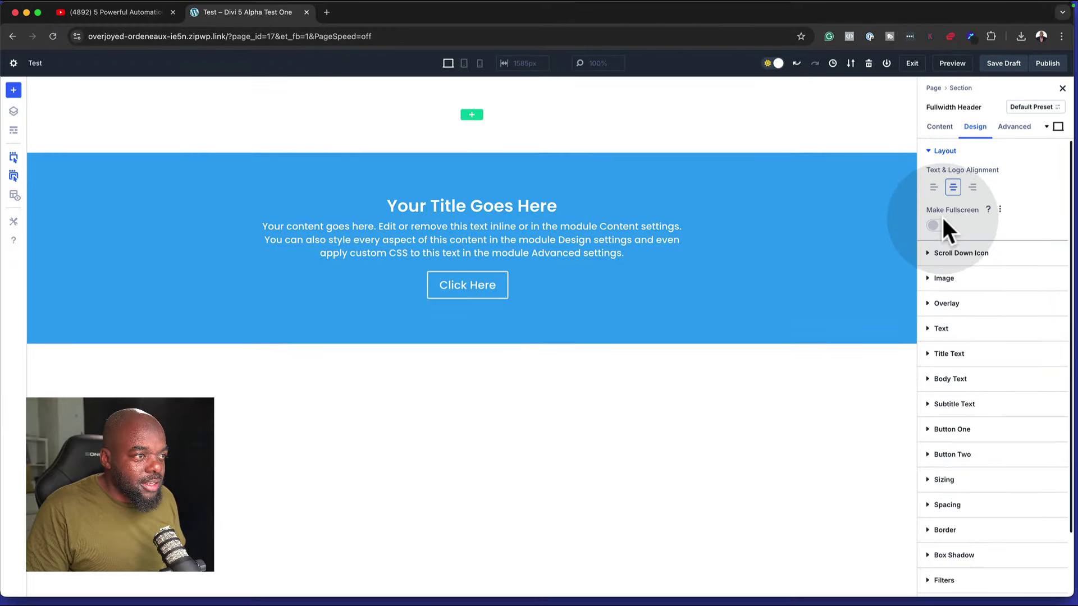
click(941, 224)
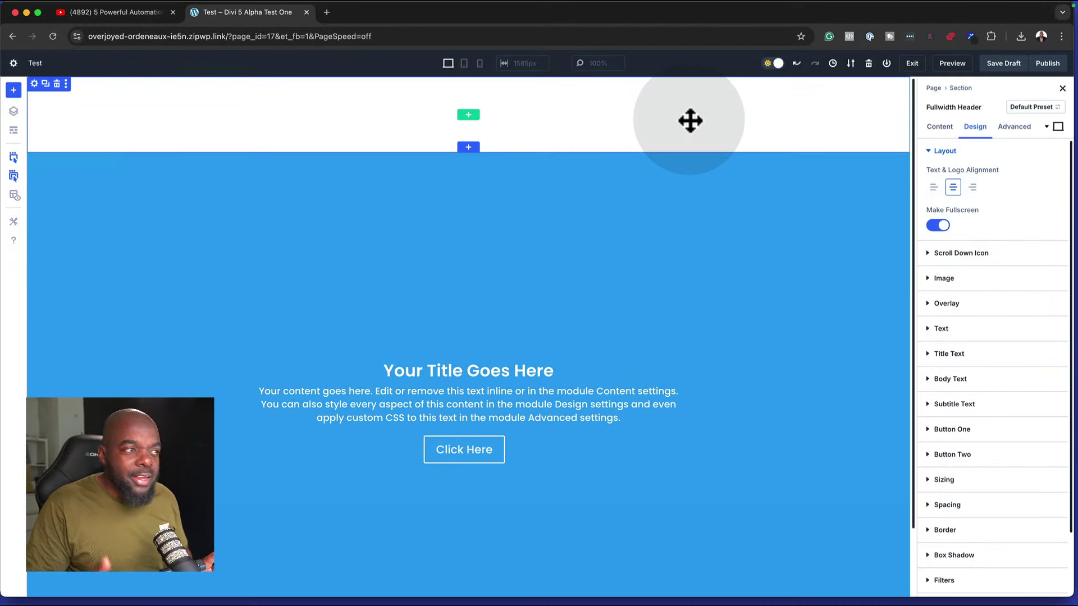
click(517, 409)
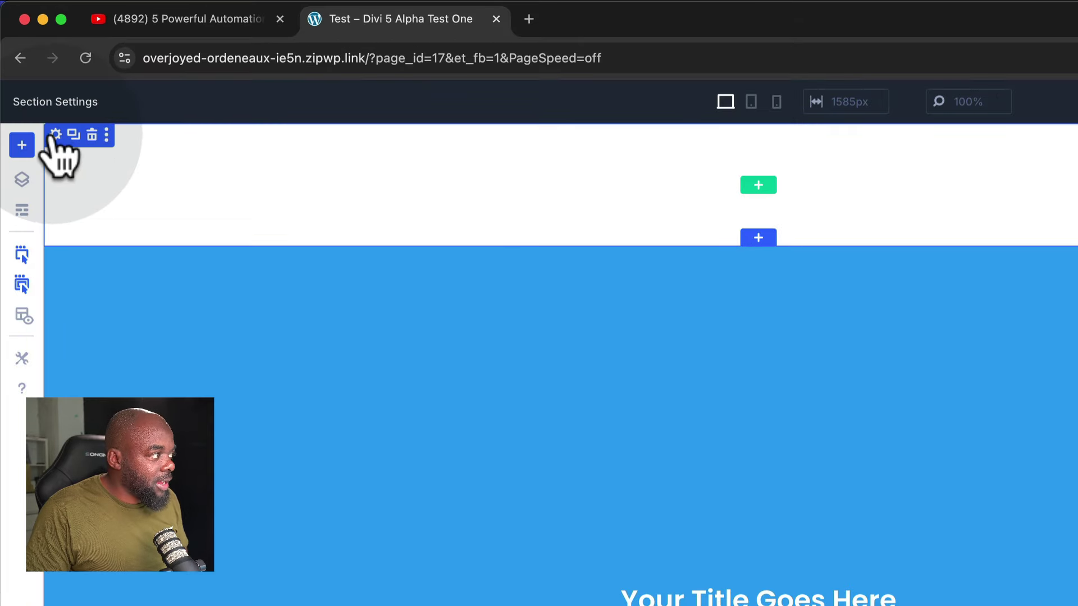
Give the empty section above the Fullwidth Header a red background color
click(54, 137)
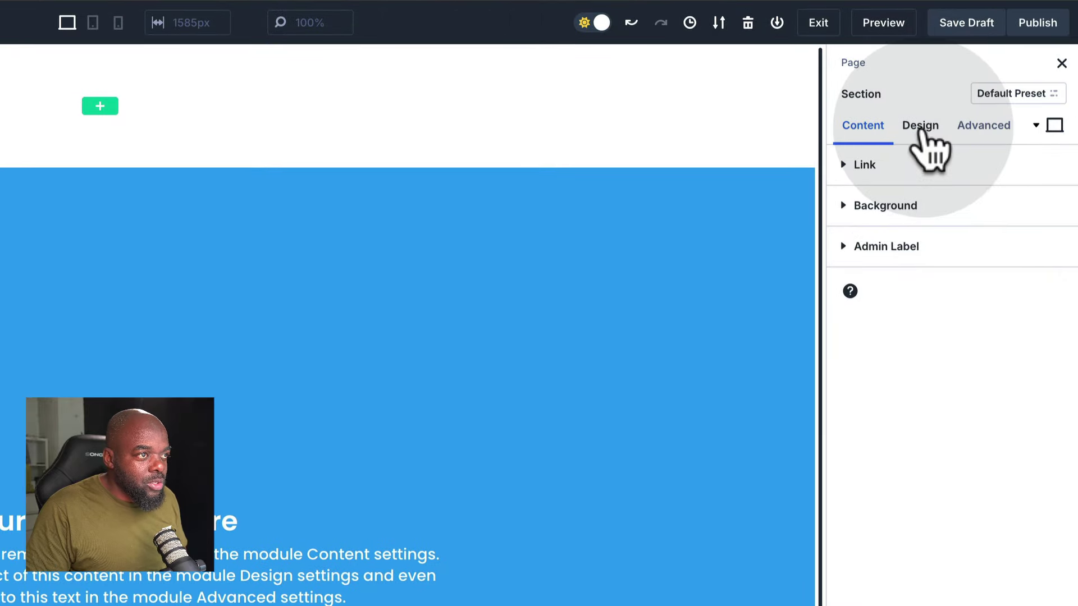
click(900, 205)
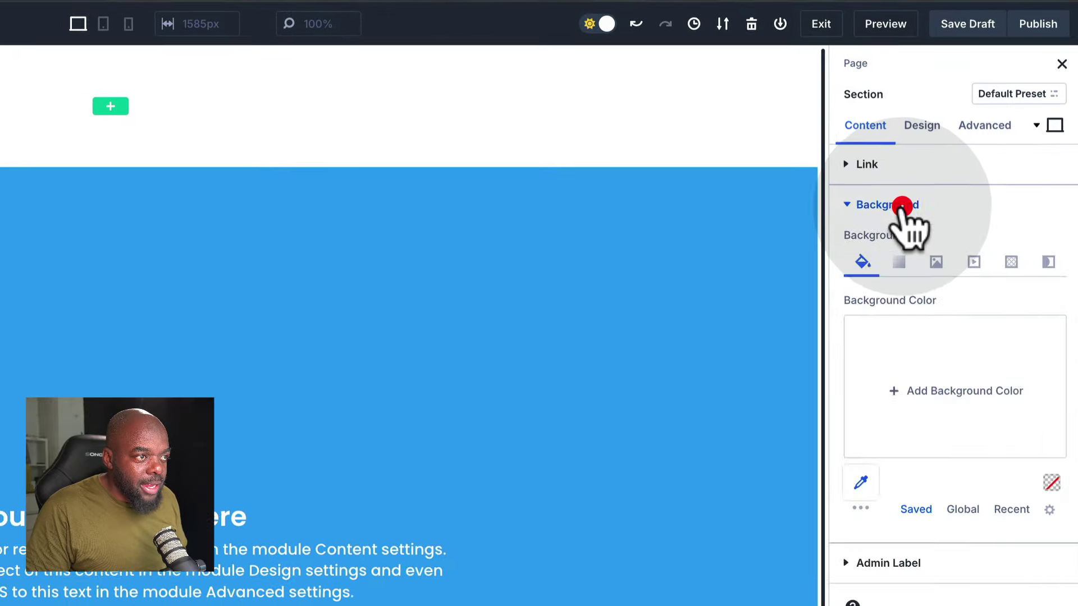
click(985, 351)
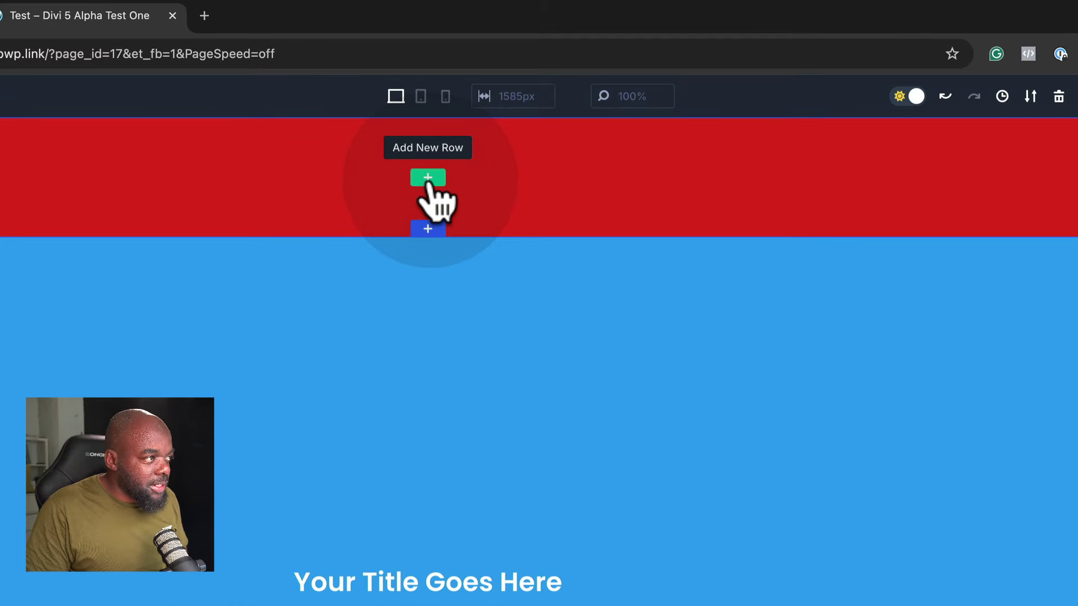
Insert a row of three equal columns in the upper section and add a Blurb module to its first column
click(427, 178)
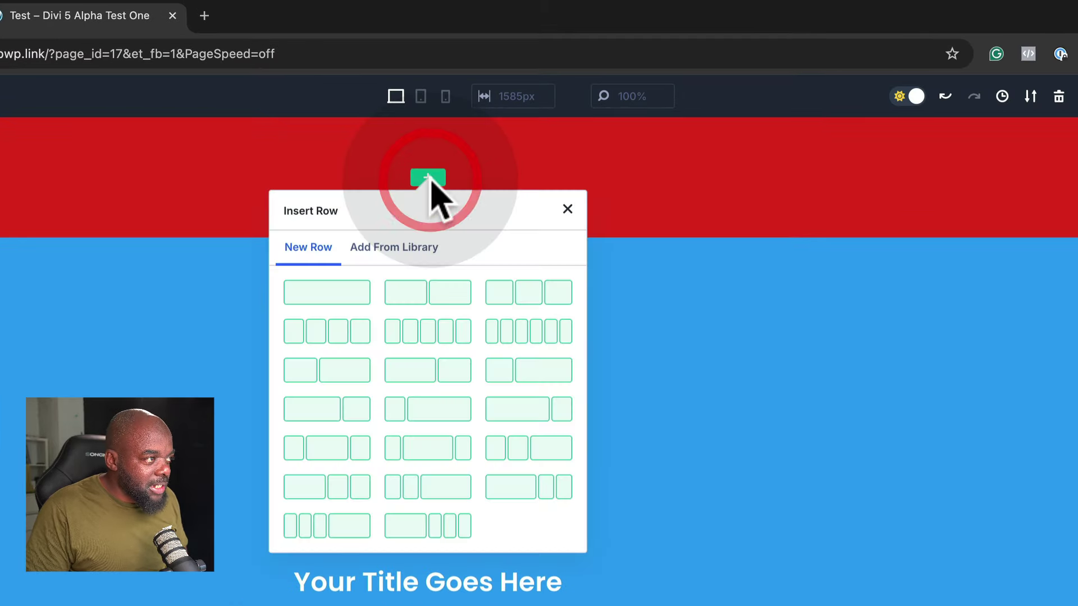
click(530, 303)
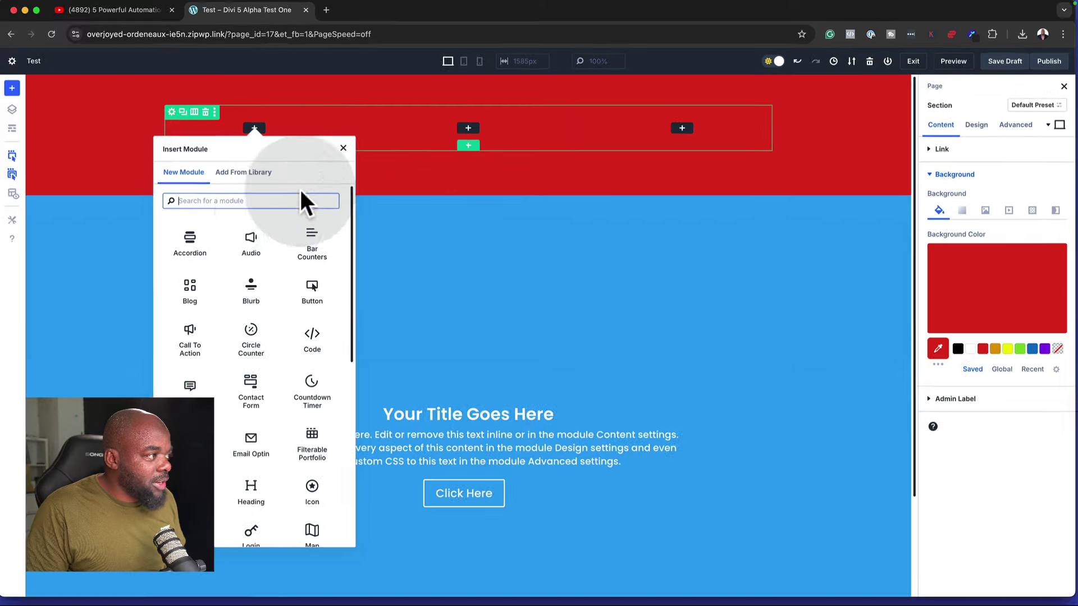
click(251, 292)
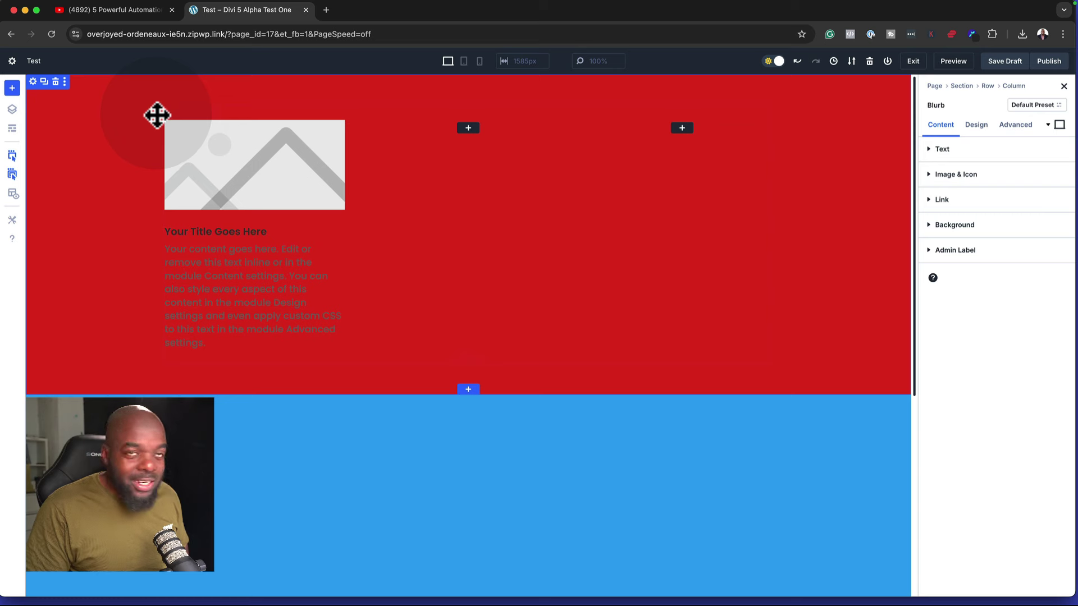
Change the upper section's background color to white
click(846, 108)
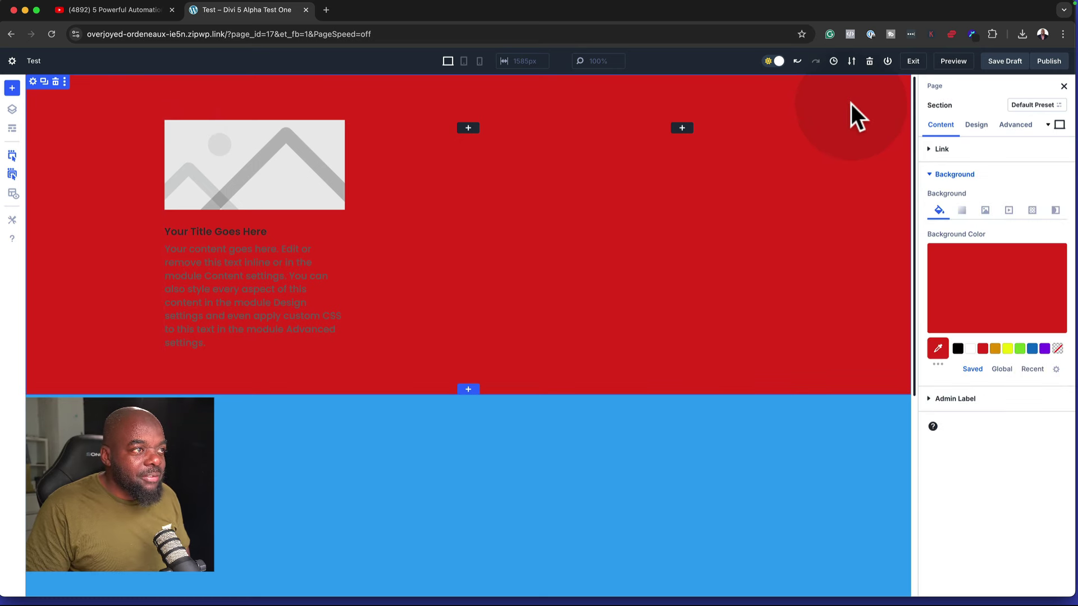
click(970, 350)
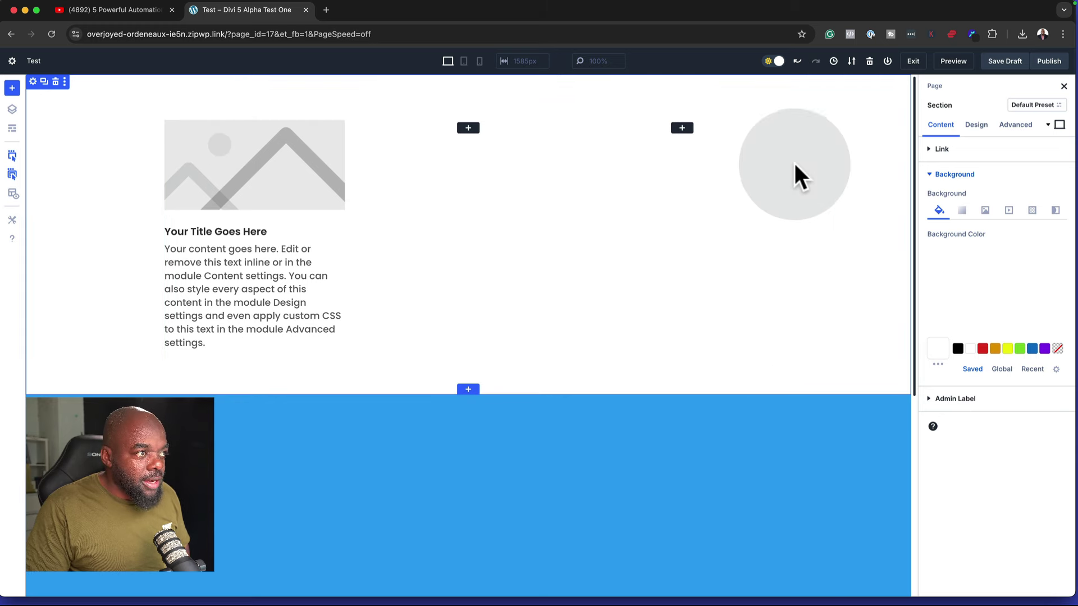
Give the three-column row a custom gutter width of 2 and equalize its column heights
click(753, 110)
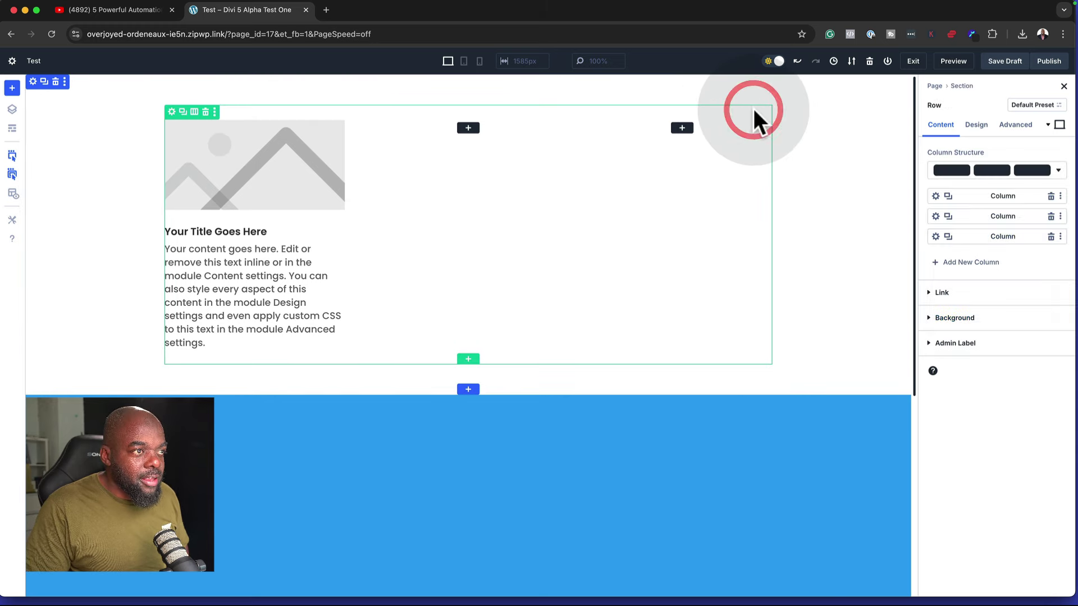
click(978, 127)
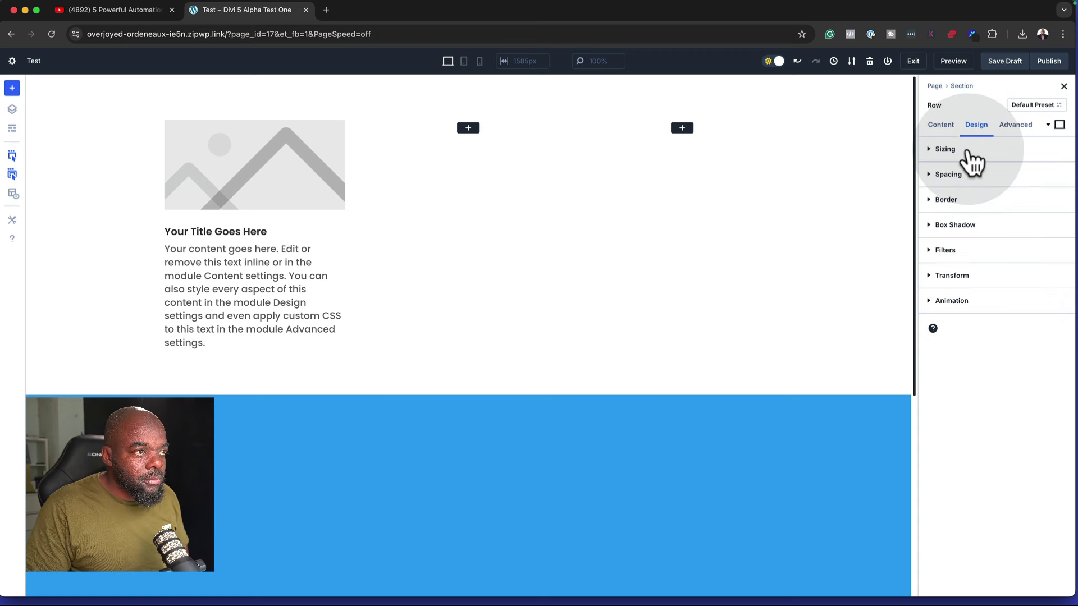
click(957, 150)
click(940, 184)
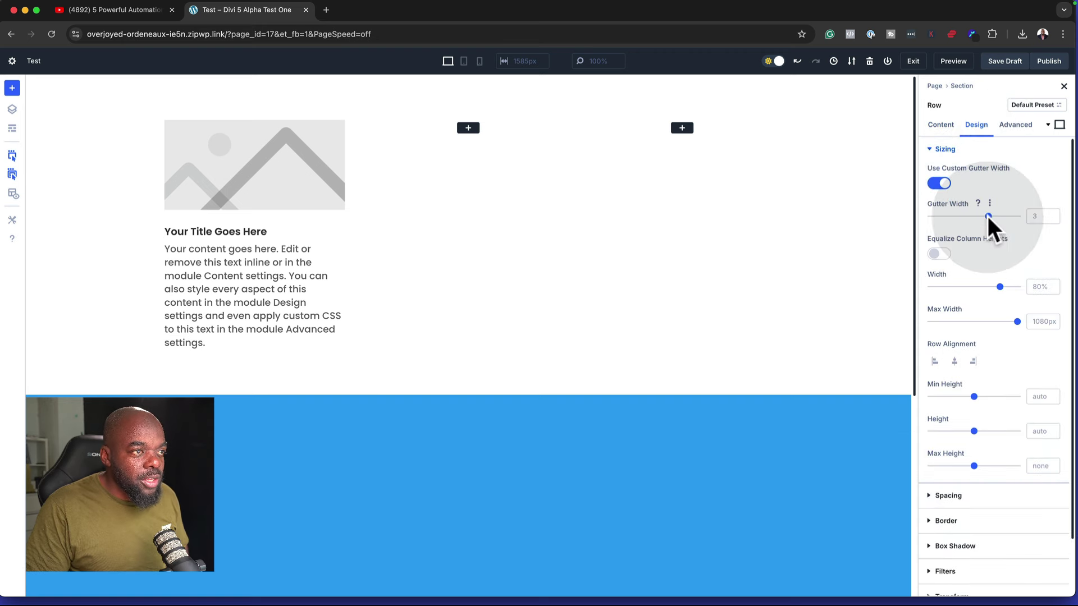
drag(983, 219, 968, 222)
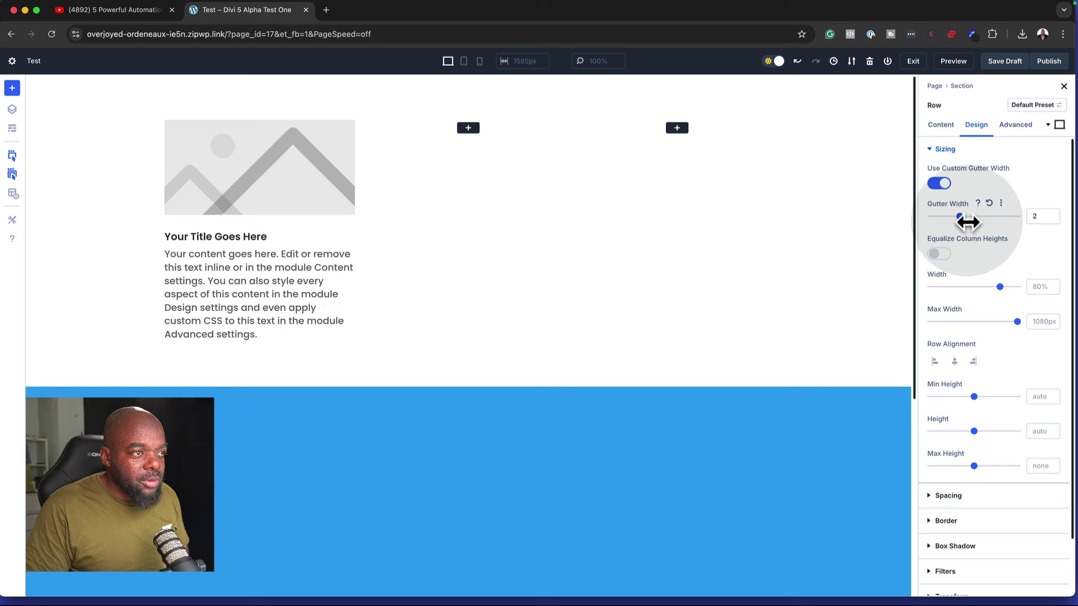
click(946, 253)
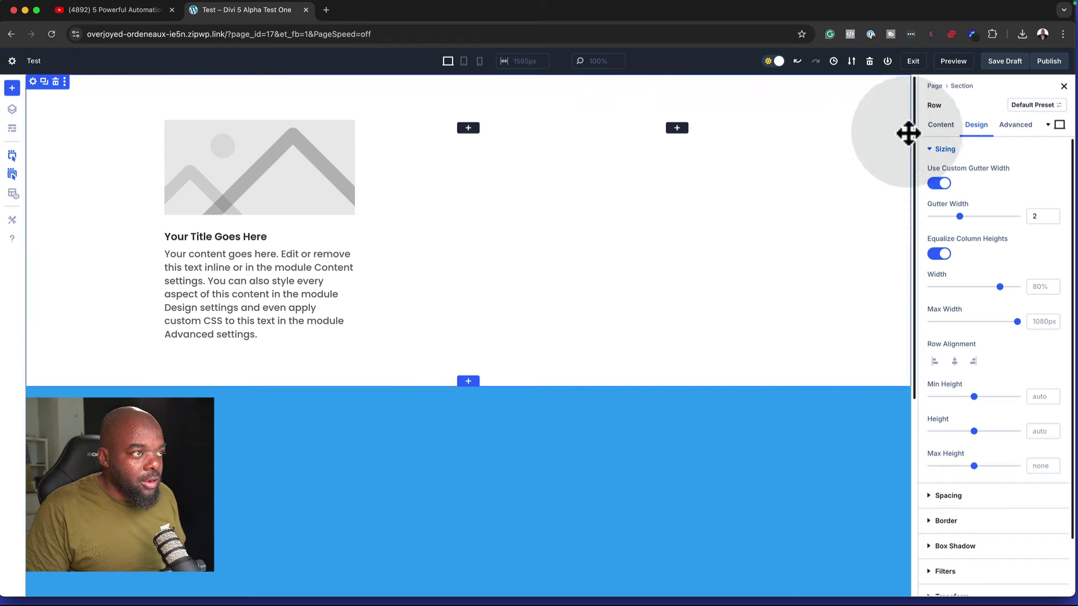
Copy the Blurb module into the row's second and third columns
click(888, 101)
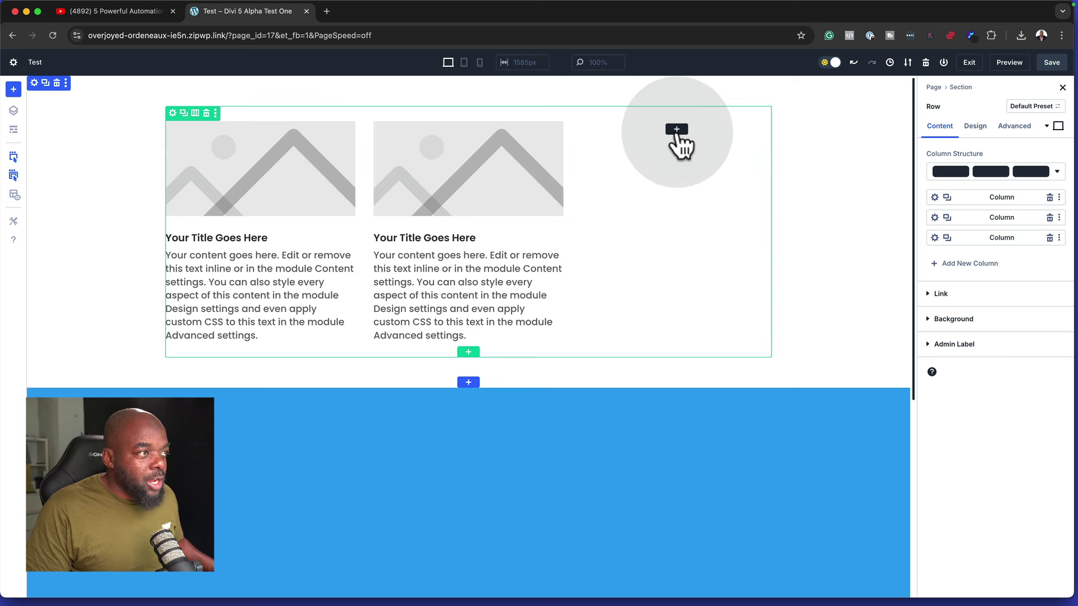
key(super+v)
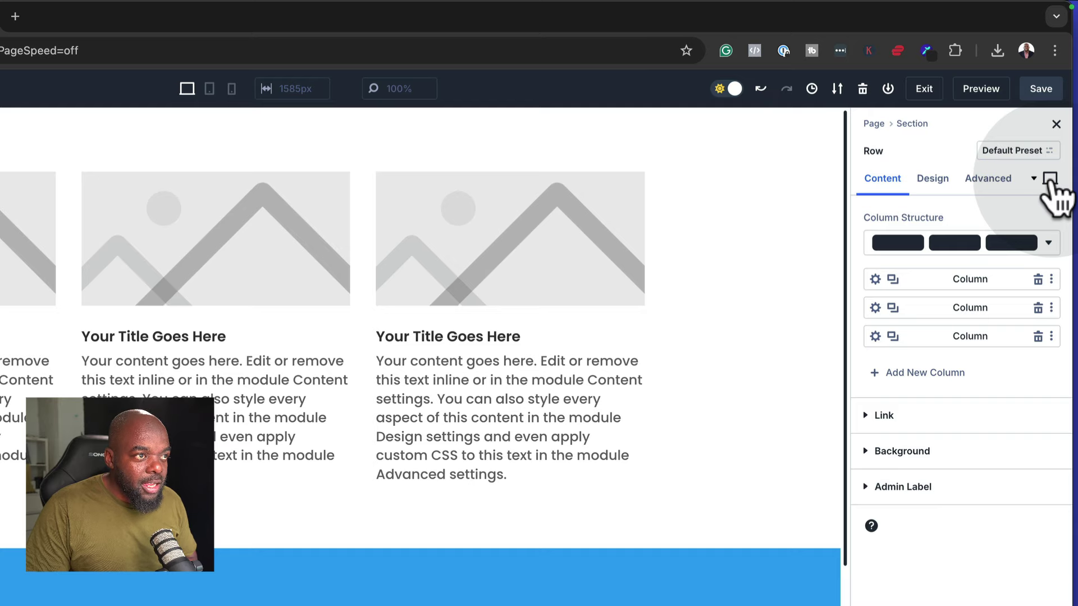
In the tablet view, set the first Blurb's background to the green preset and desaturate it to the muted tone #c6d8b6
click(1048, 178)
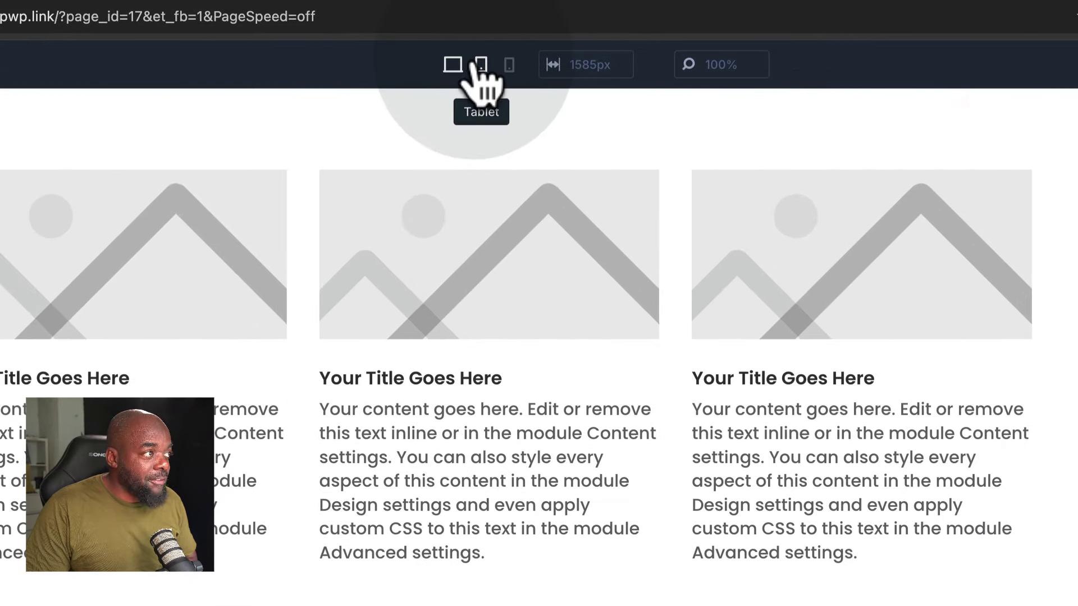
click(209, 88)
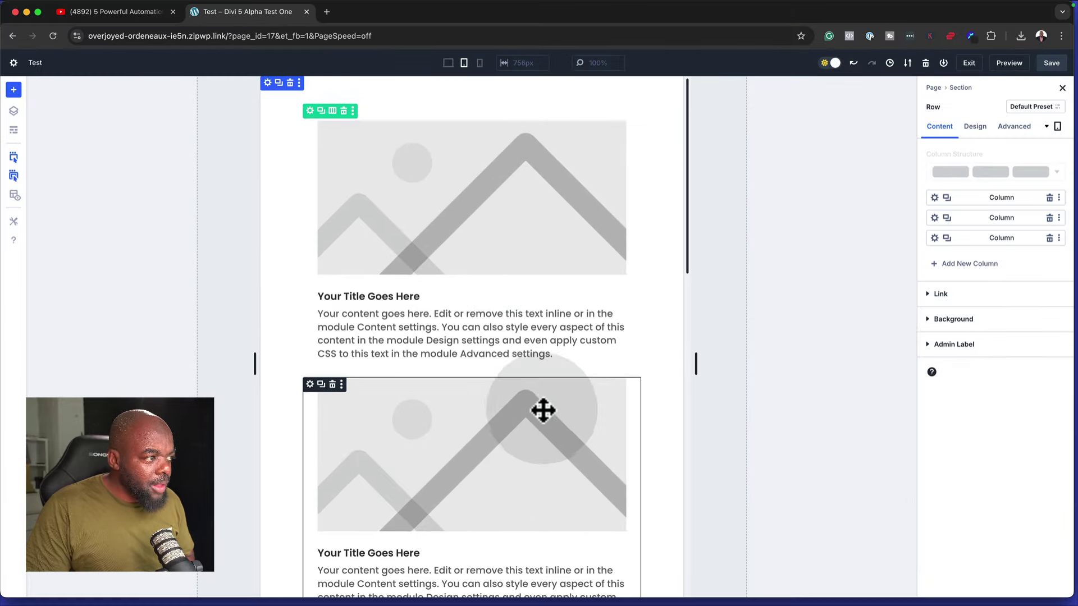
scroll(542, 410, down, 10)
scroll(543, 411, up, 10)
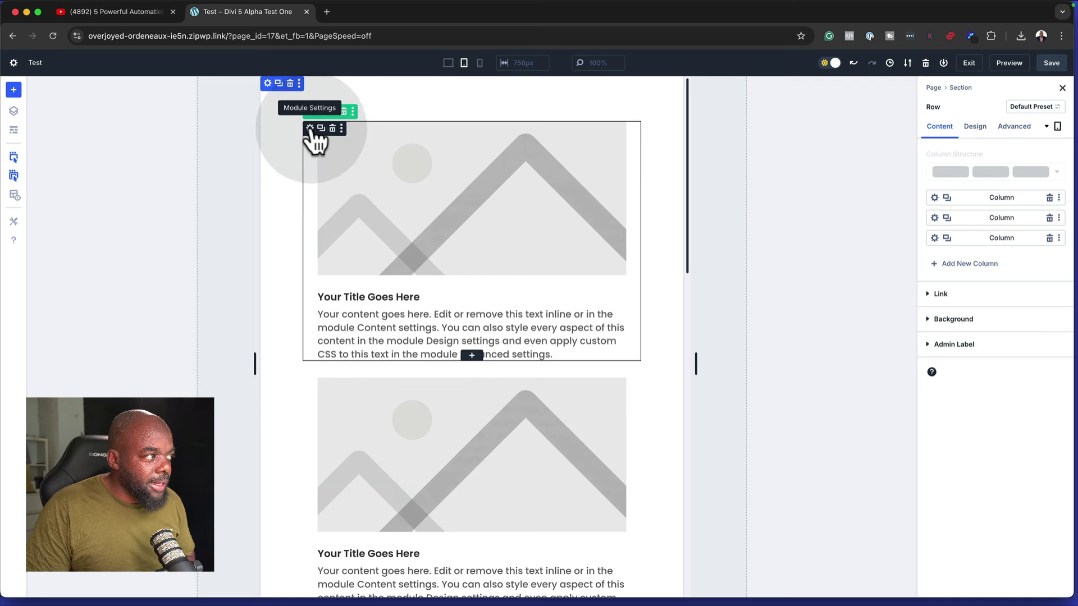
click(533, 168)
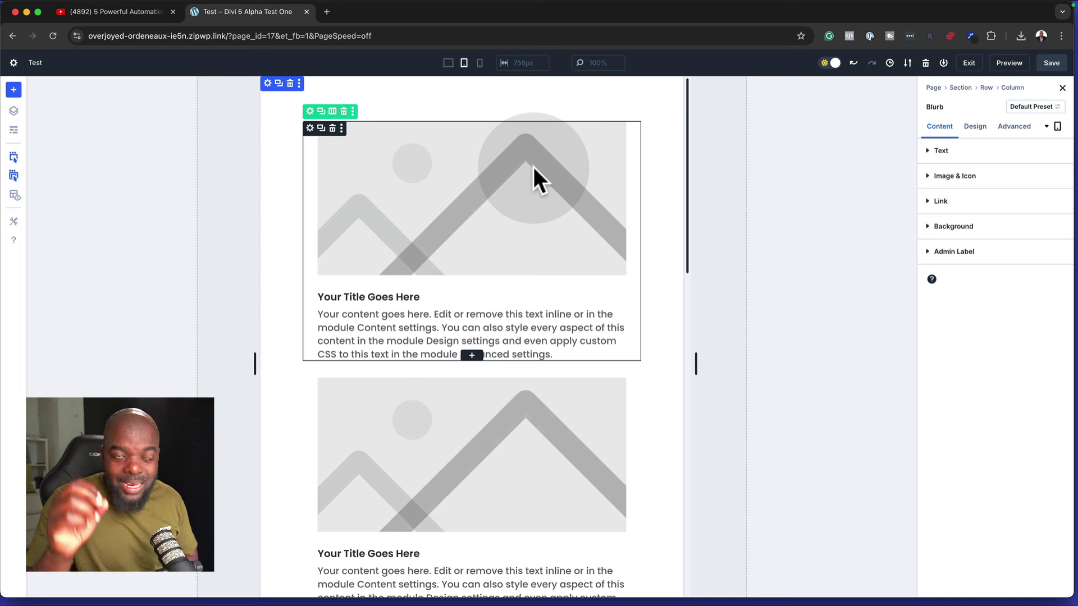
click(977, 228)
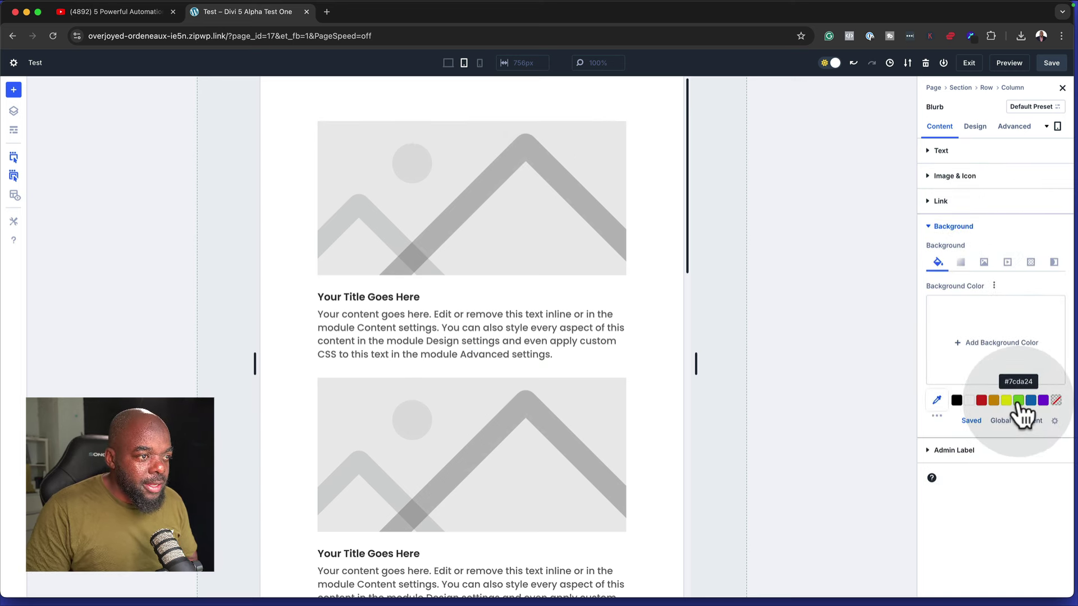
click(1019, 403)
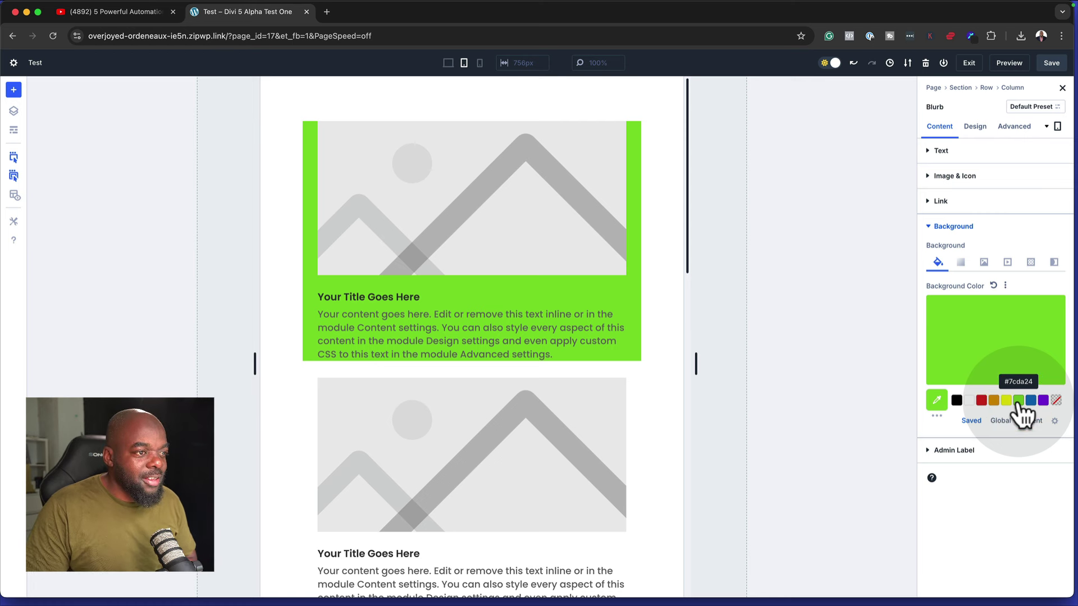
click(983, 339)
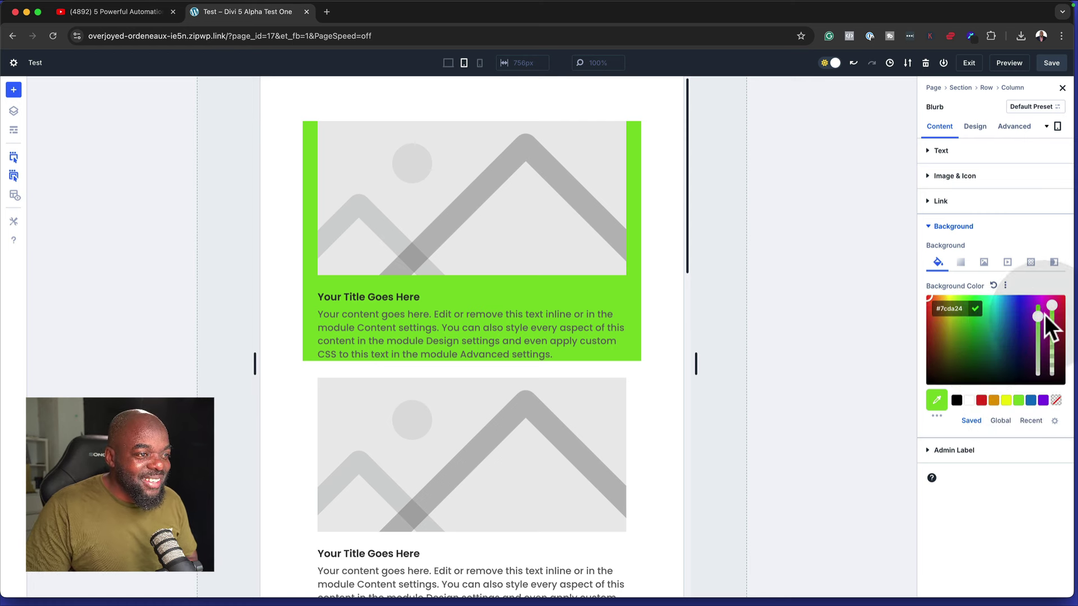
drag(1044, 314, 1046, 368)
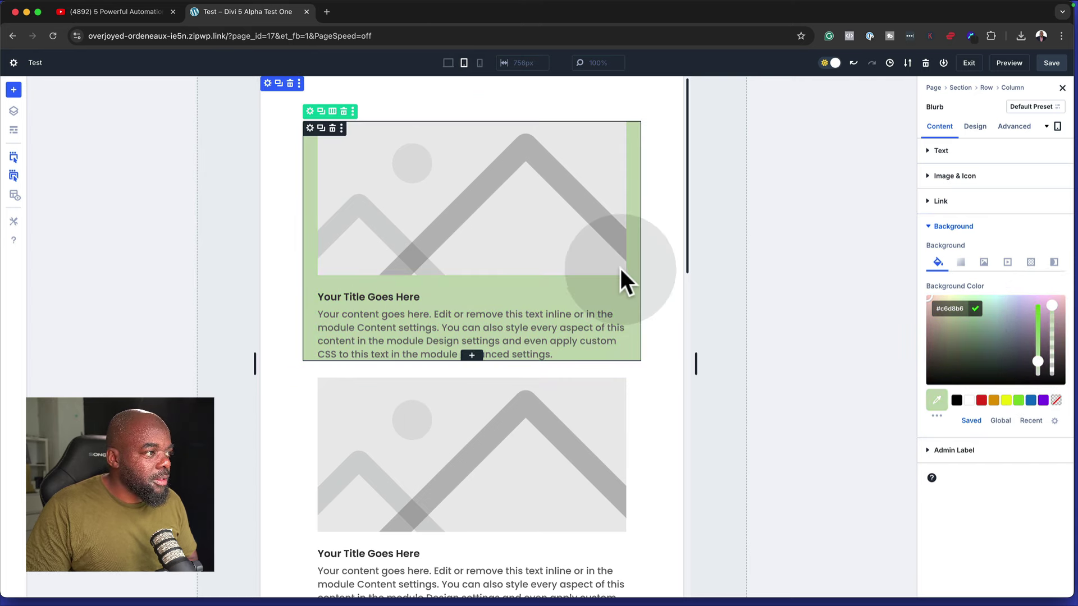
In the phone view, set the first Blurb's background to the blue preset desaturated to #b8bec1, and return to the desktop view
click(480, 64)
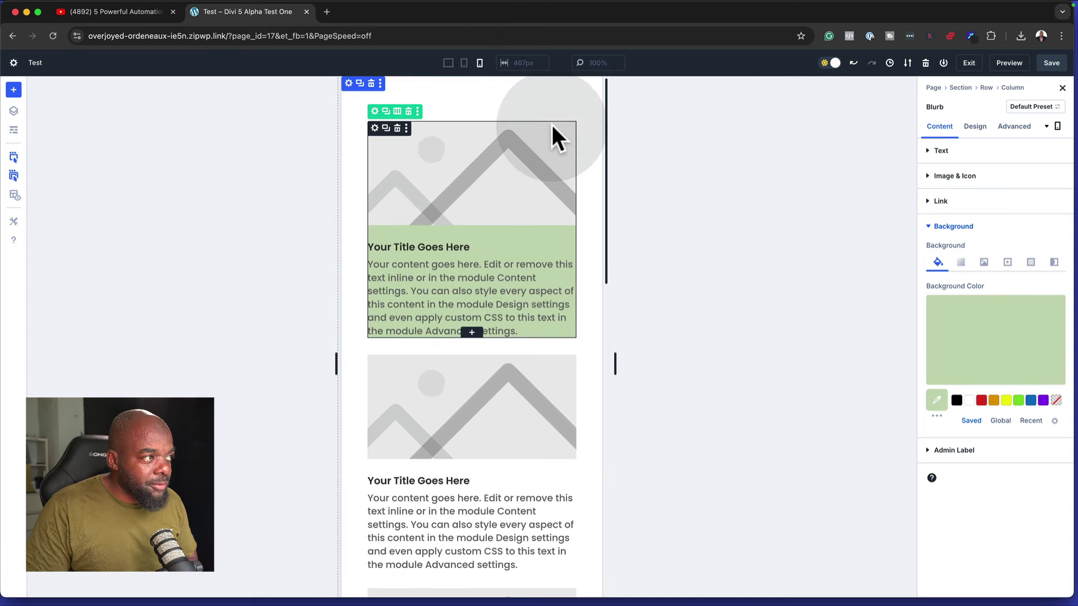
click(1030, 401)
click(1027, 327)
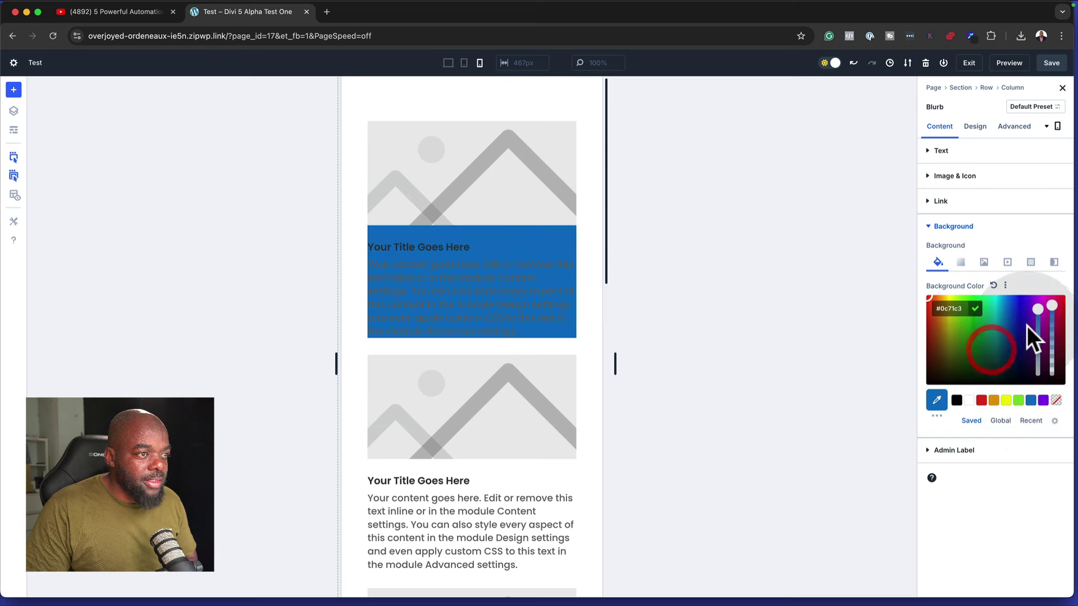
drag(1037, 315, 1045, 373)
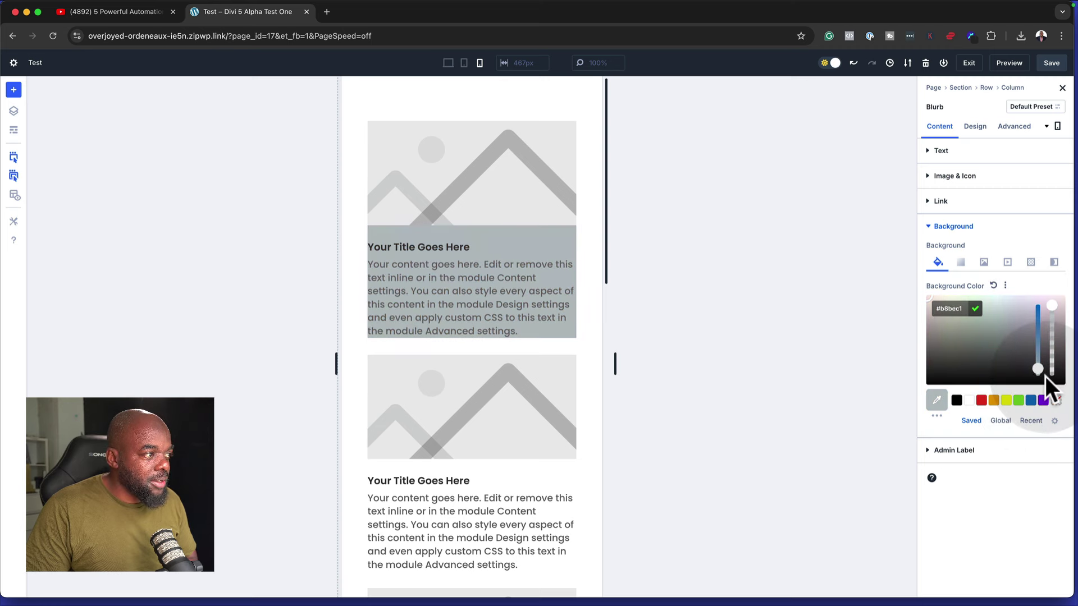
click(449, 64)
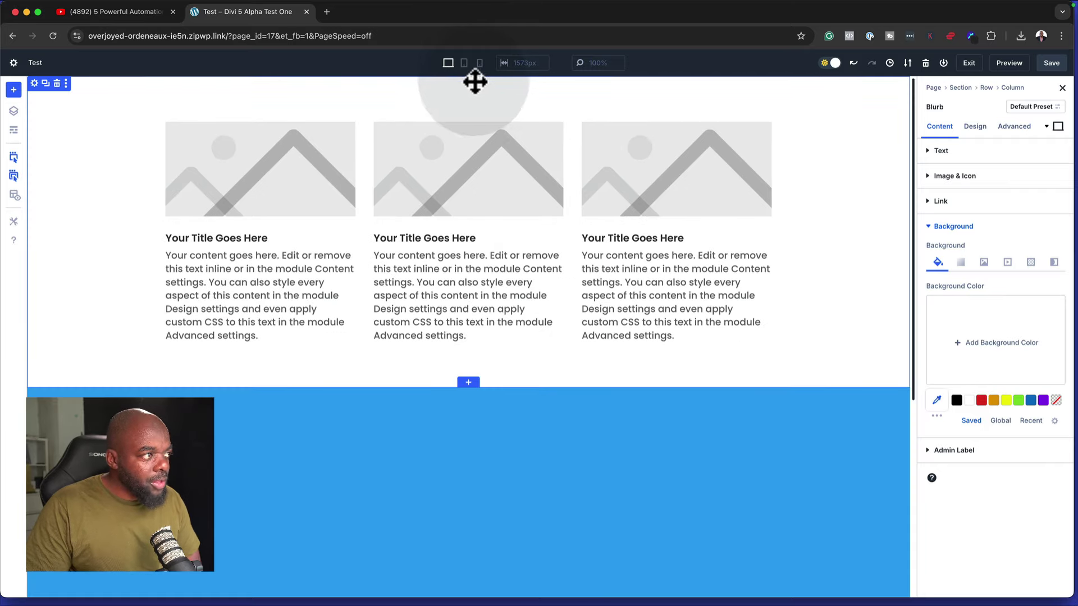
Check the first Blurb's background in the tablet and phone views, and return to the desktop view
click(465, 64)
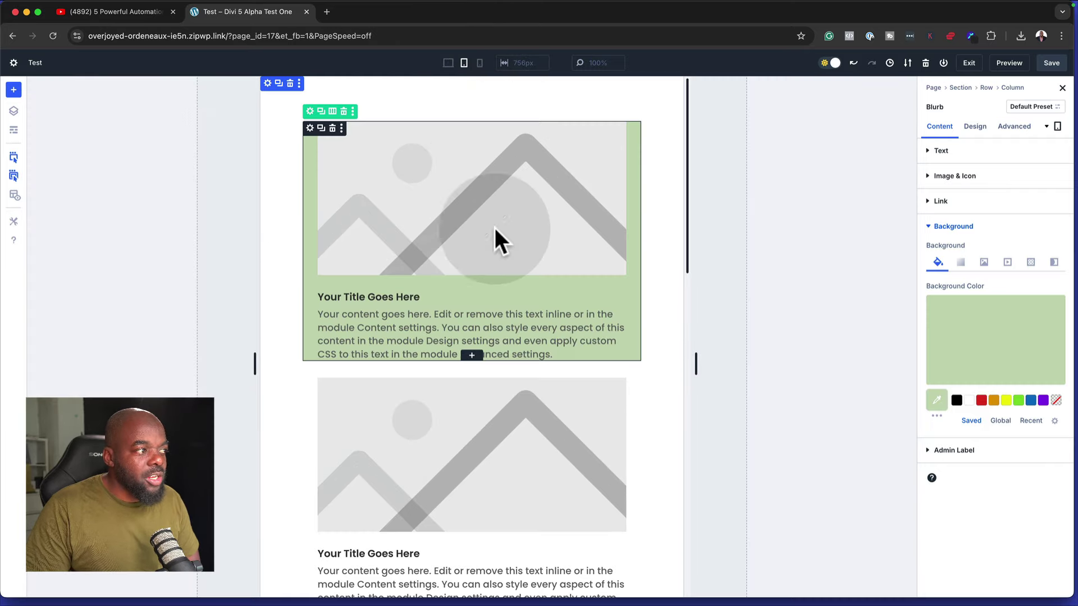
click(480, 63)
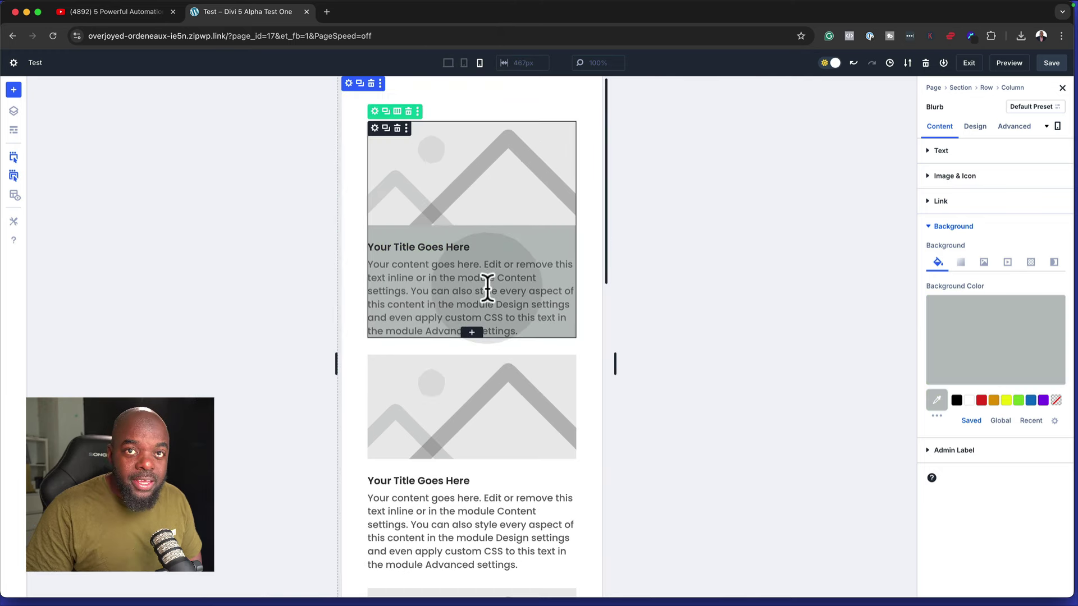
click(448, 63)
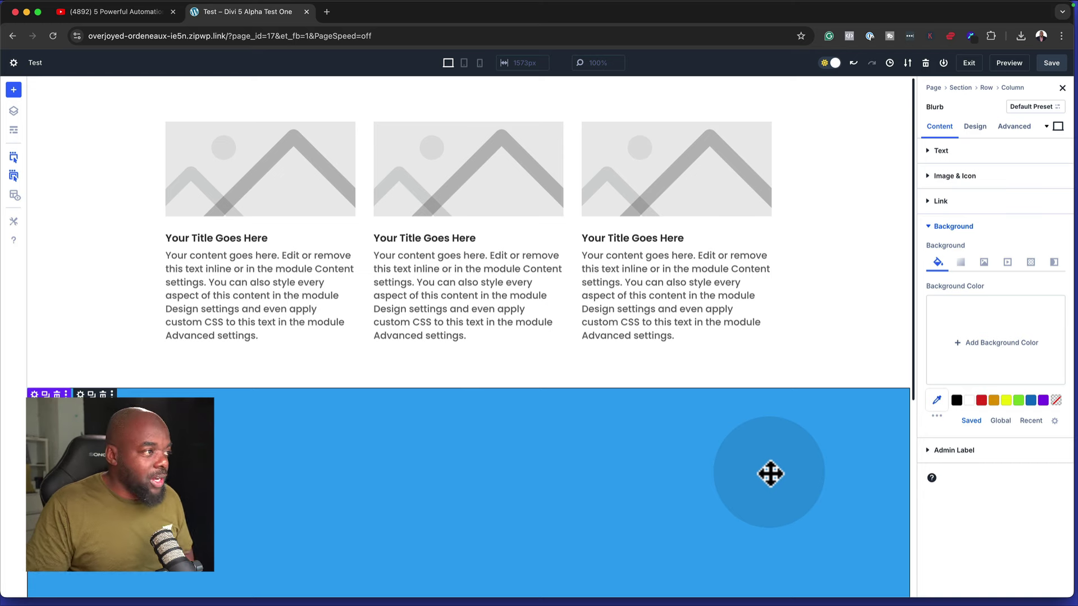
In the tablet view, set the Fullwidth Header's background to the red preset #e02b20
click(465, 63)
scroll(587, 431, down, 8)
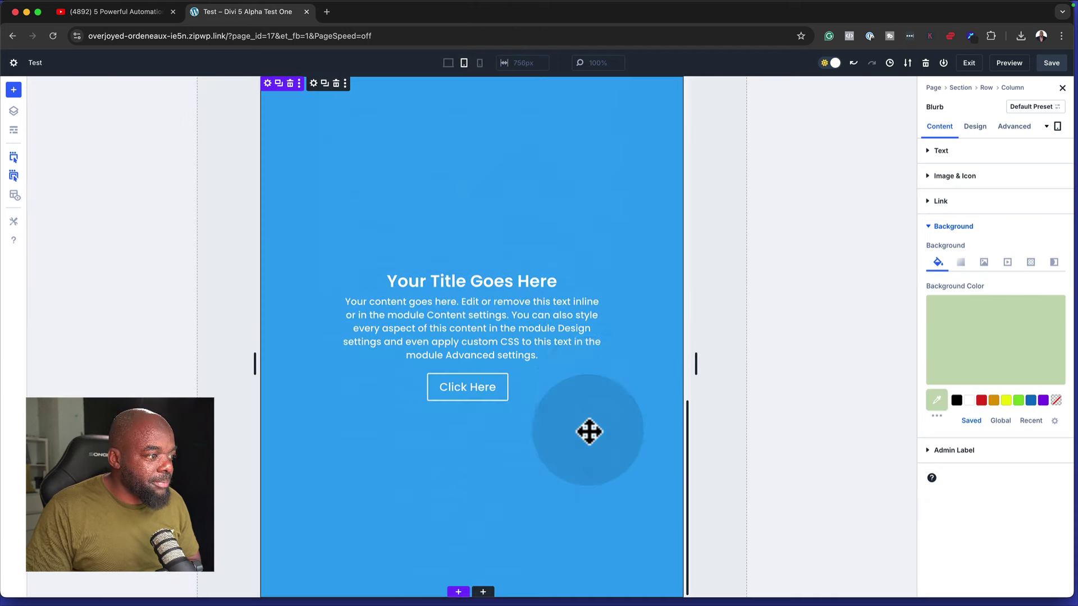
click(552, 170)
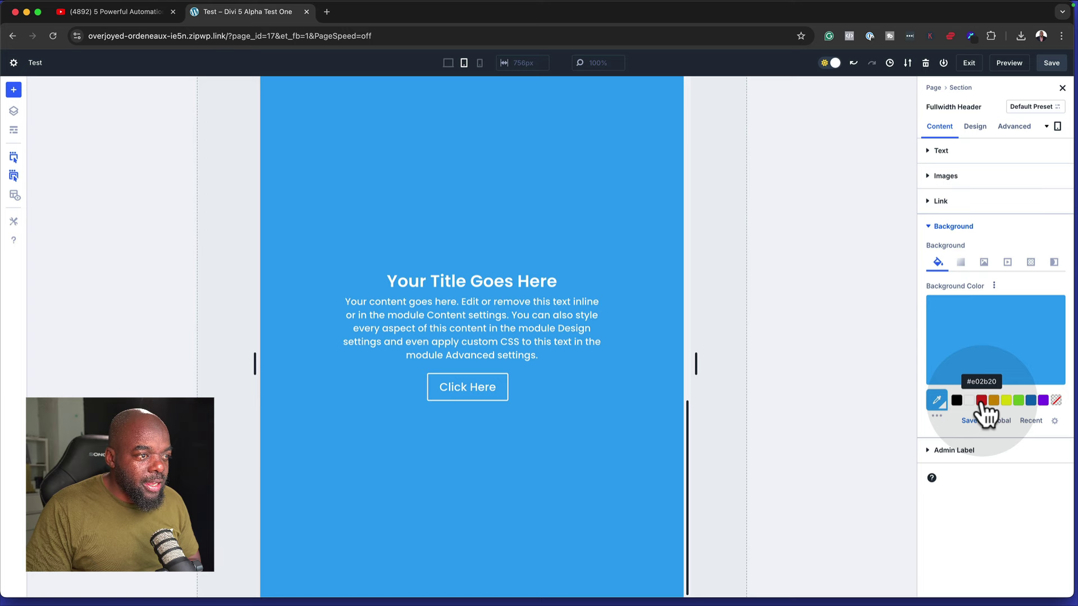
click(981, 401)
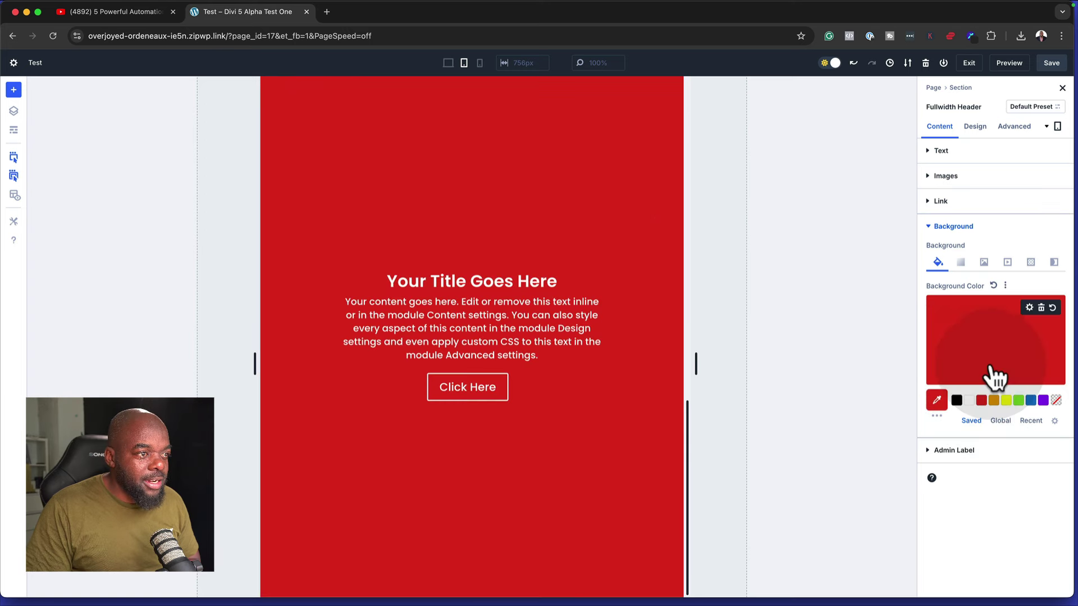
scroll(533, 169, up, 1)
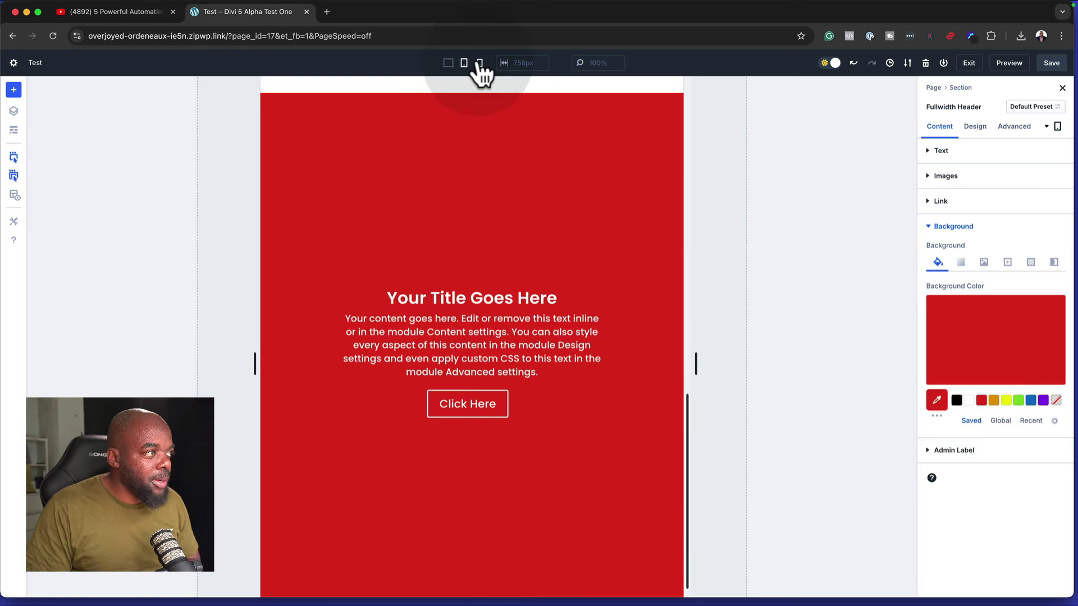
In the phone view, try the blue and yellow presets as the Fullwidth Header's background and settle on black
click(479, 63)
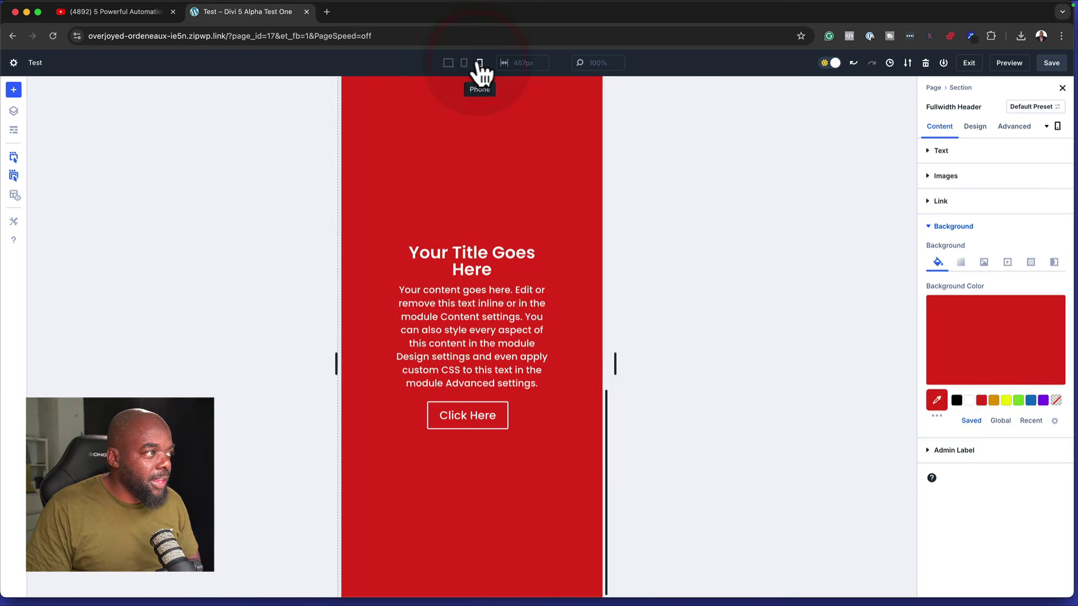
click(1030, 401)
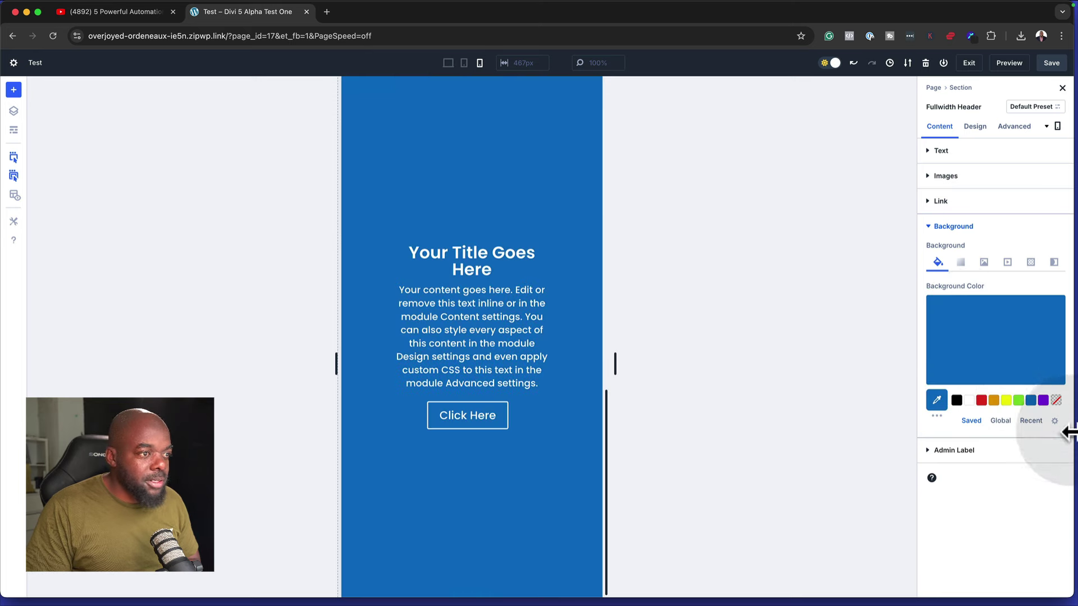
click(1006, 401)
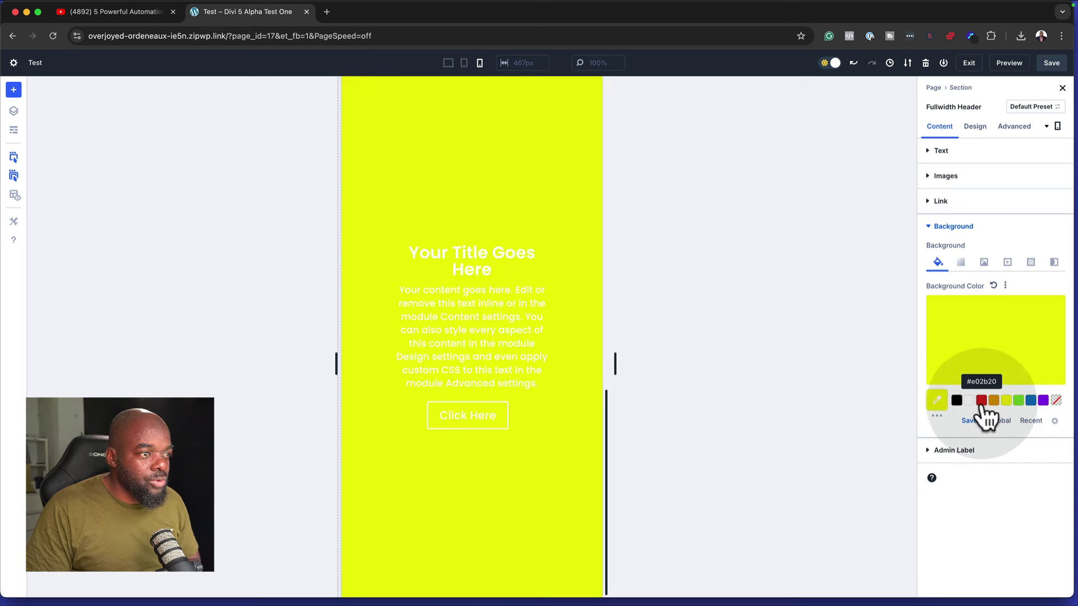
click(958, 402)
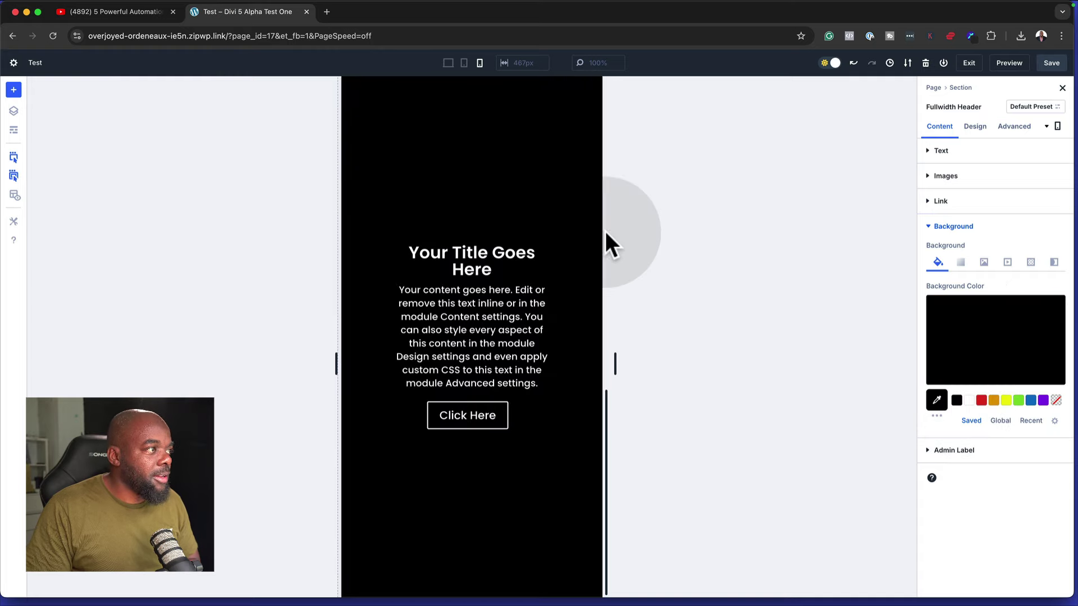
Compare the Blurb and header backgrounds across the desktop, tablet and phone views, ending in the desktop view
click(448, 63)
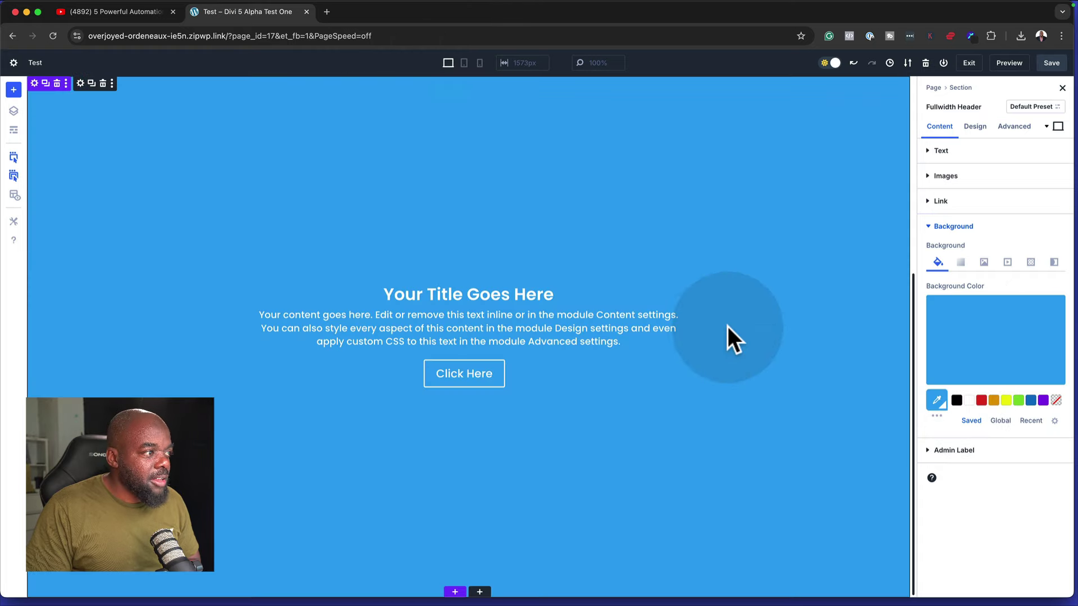
scroll(730, 332, up, 5)
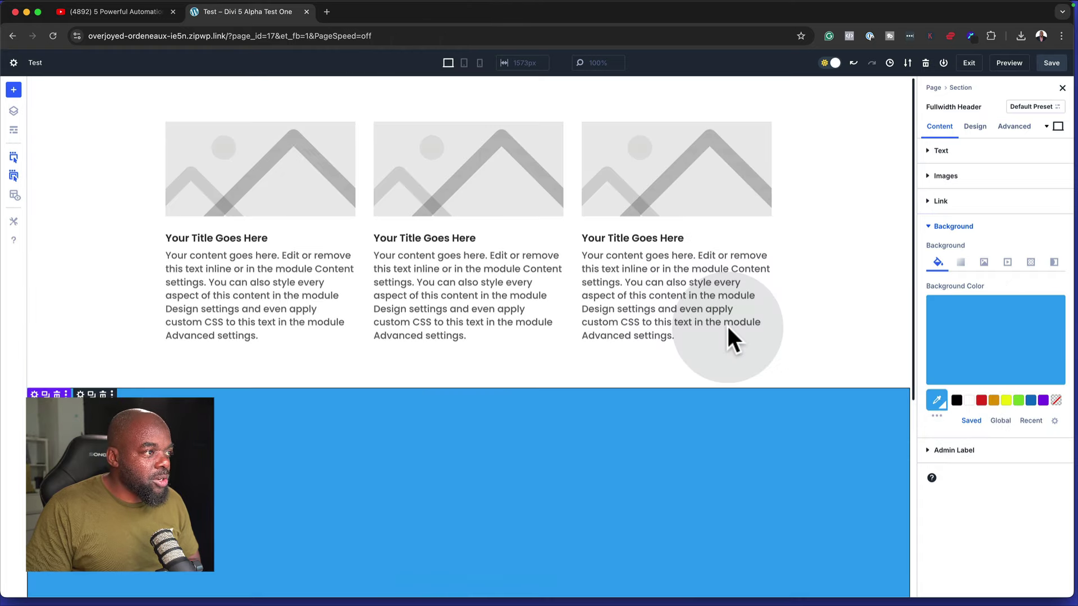
click(464, 63)
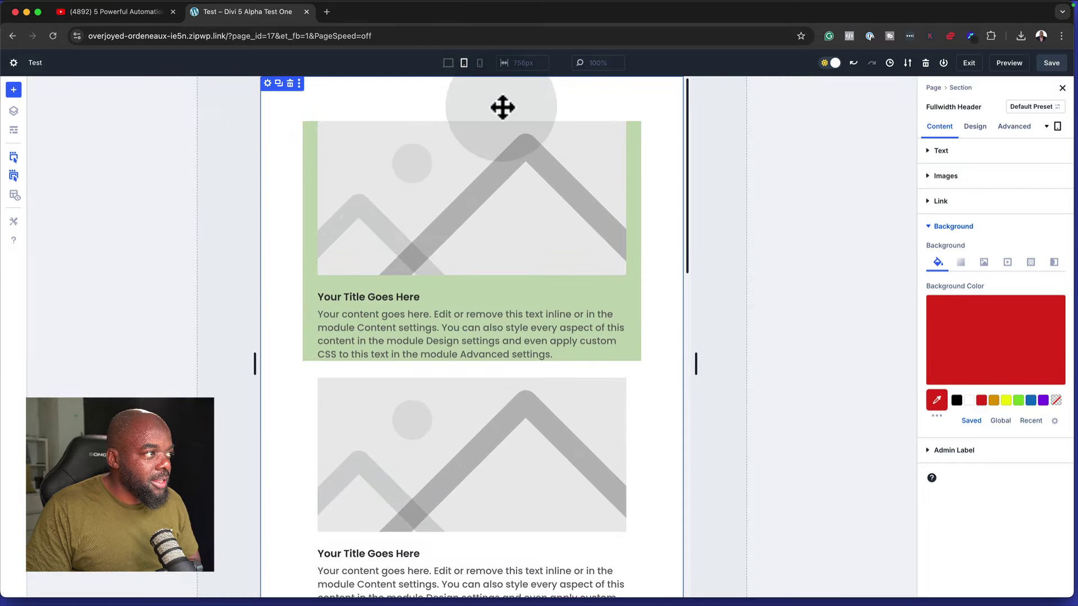
scroll(674, 323, down, 10)
scroll(618, 253, up, 5)
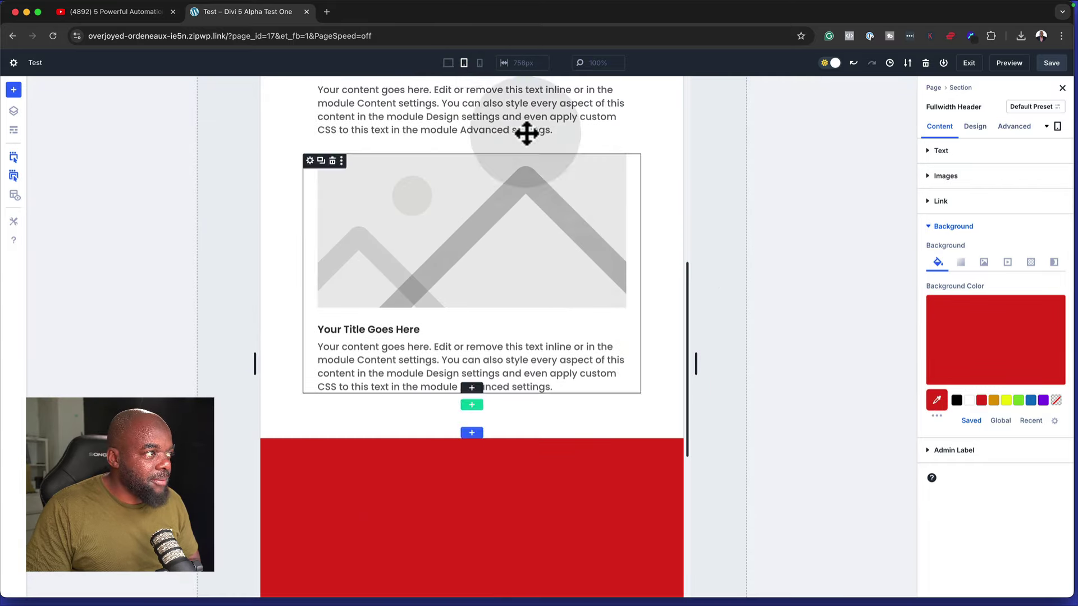
click(479, 64)
scroll(580, 263, down, 5)
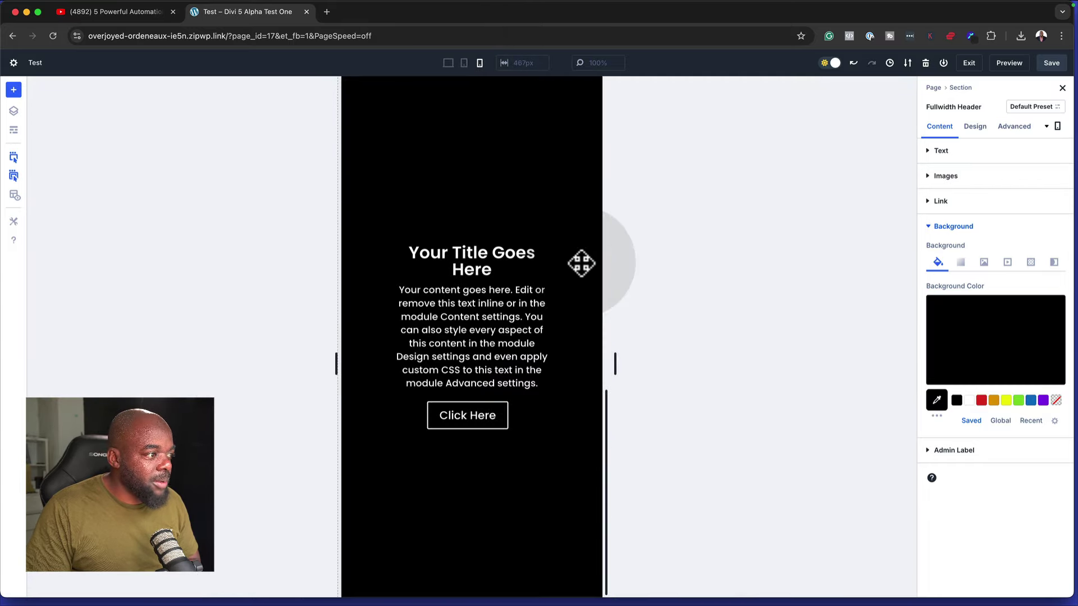
scroll(568, 212, up, 8)
click(448, 64)
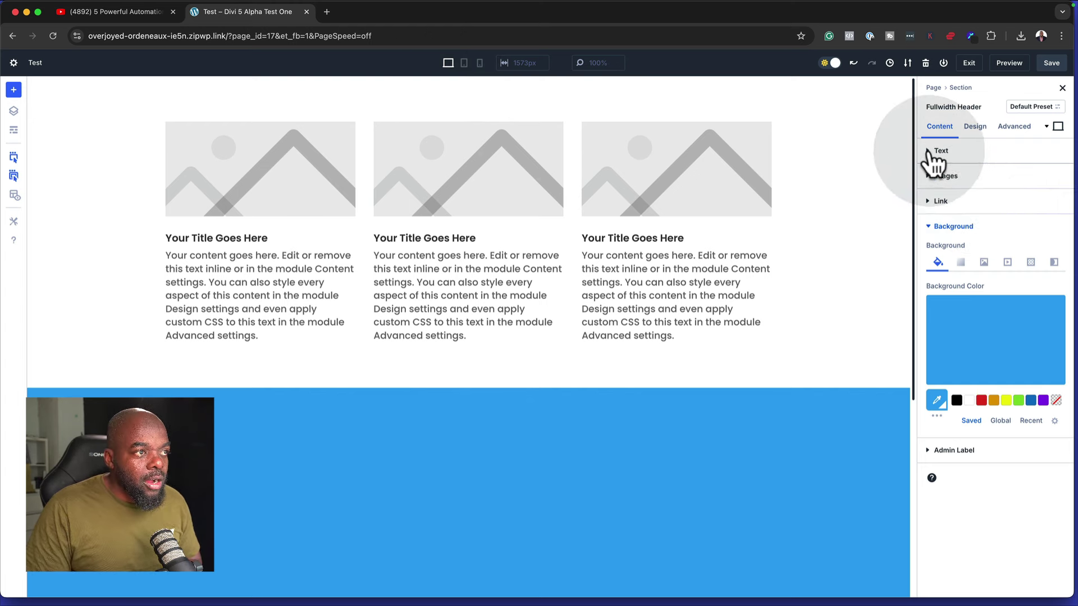
Expand the Fullwidth Header's Text settings, preview them with the builder in dark mode, and return to light mode
click(931, 152)
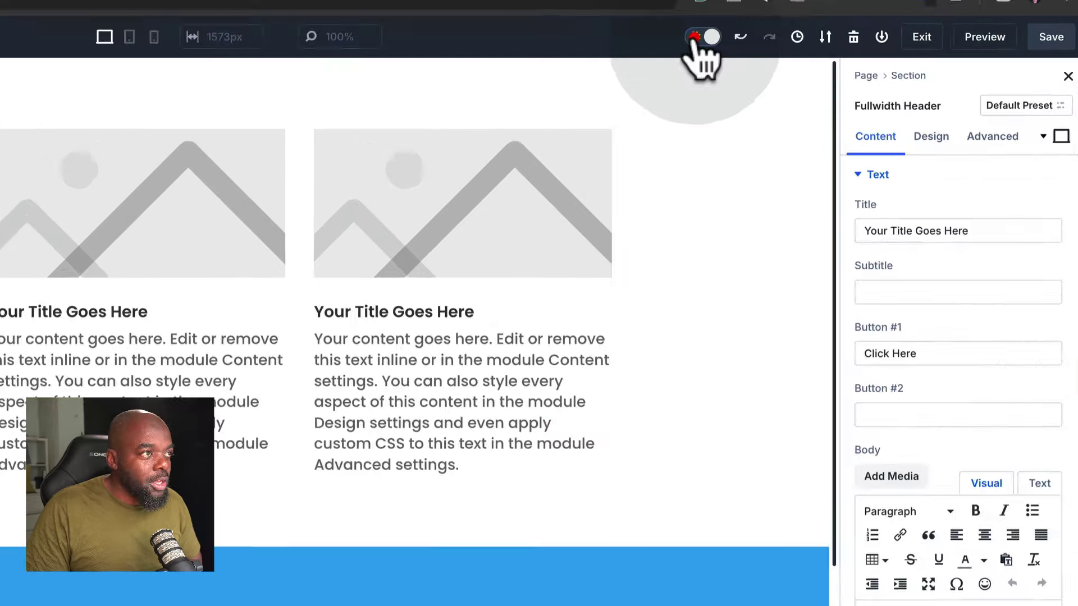
click(827, 62)
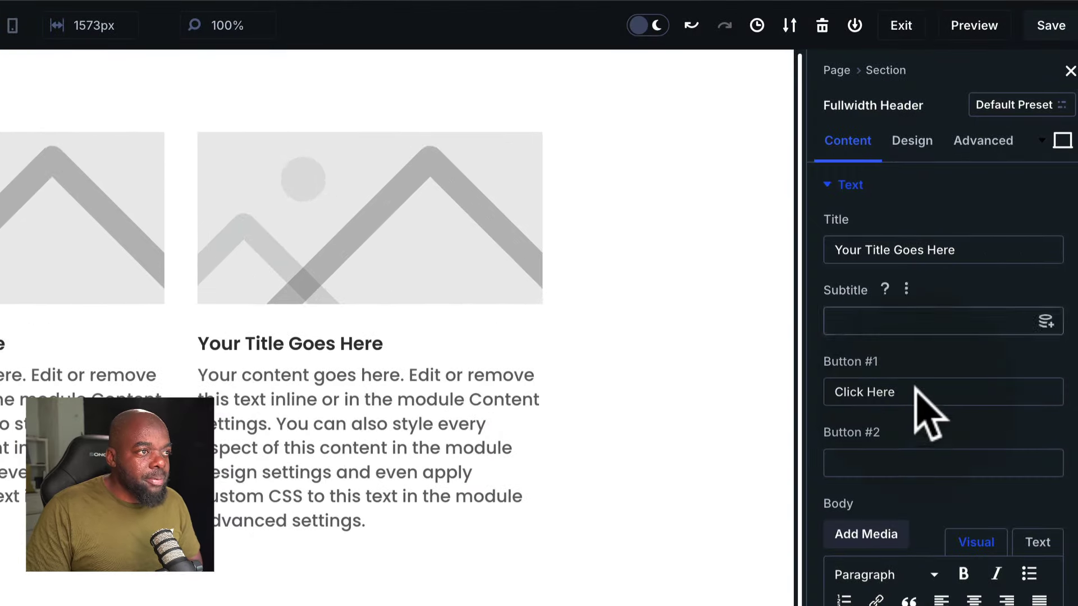
scroll(921, 404, down, 3)
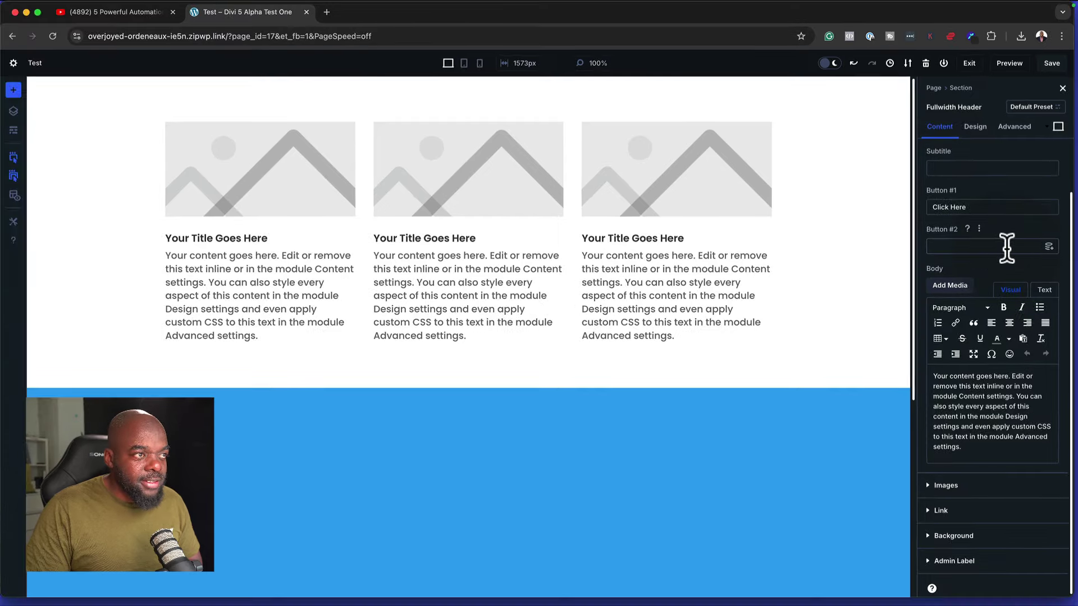
scroll(1006, 247, up, 2)
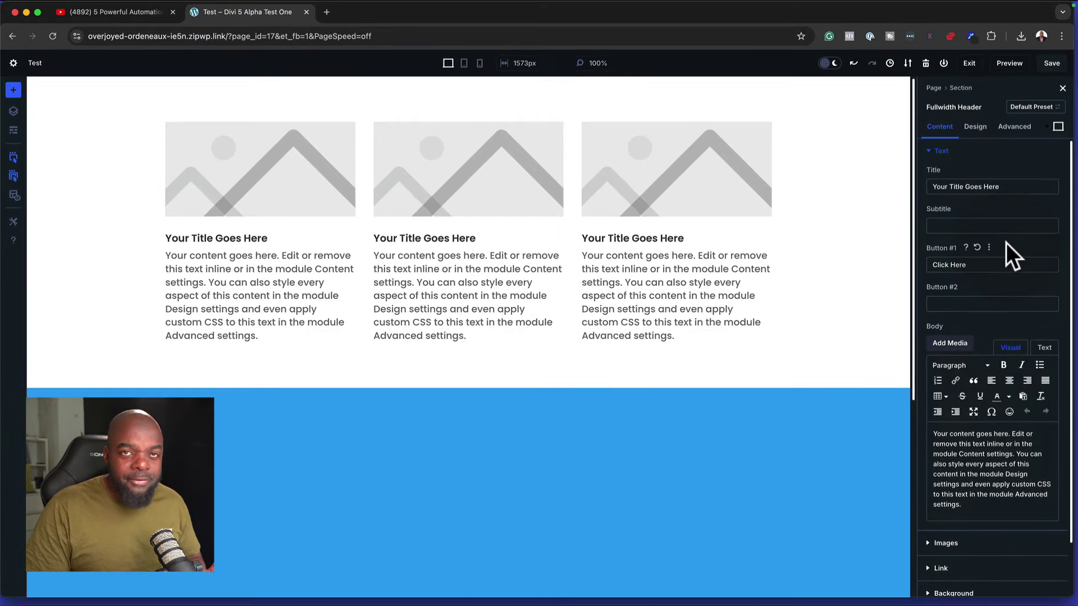
click(869, 83)
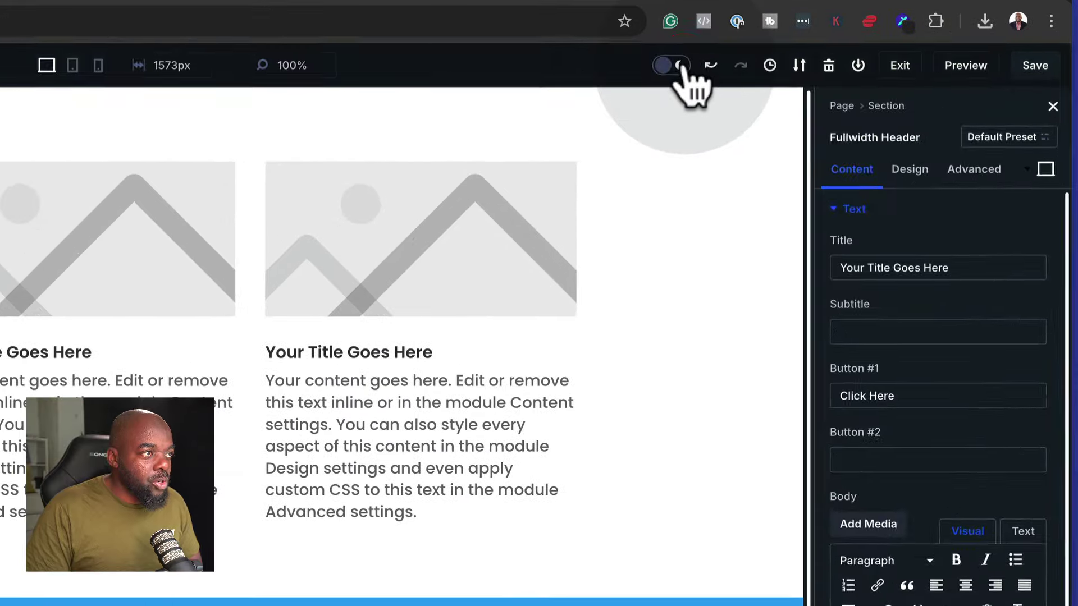
click(831, 63)
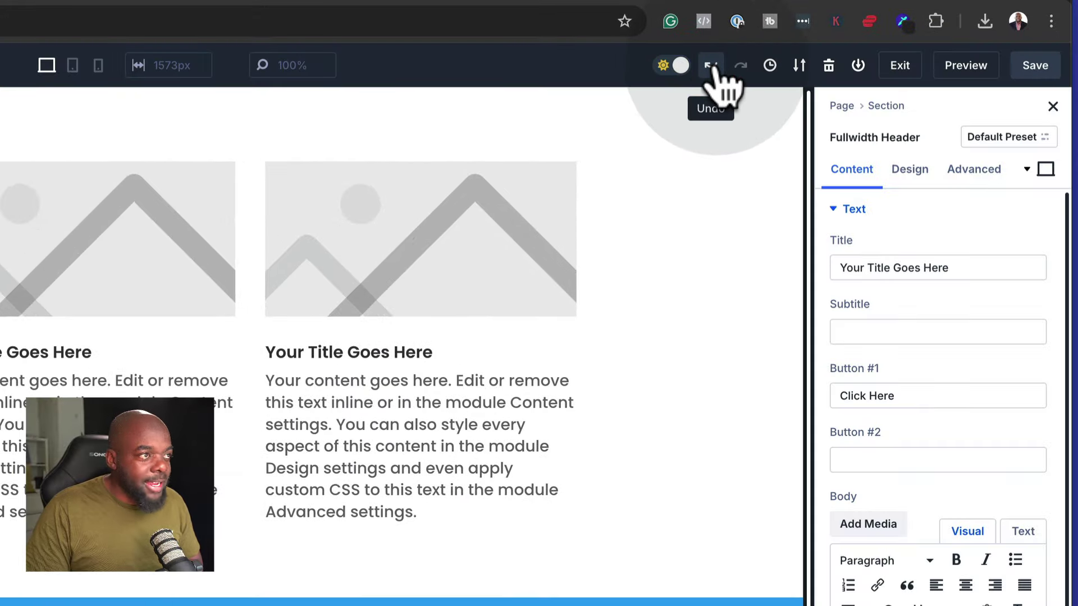
Examine the page's action history from the latest header edits back to the page load, and close the history
click(711, 65)
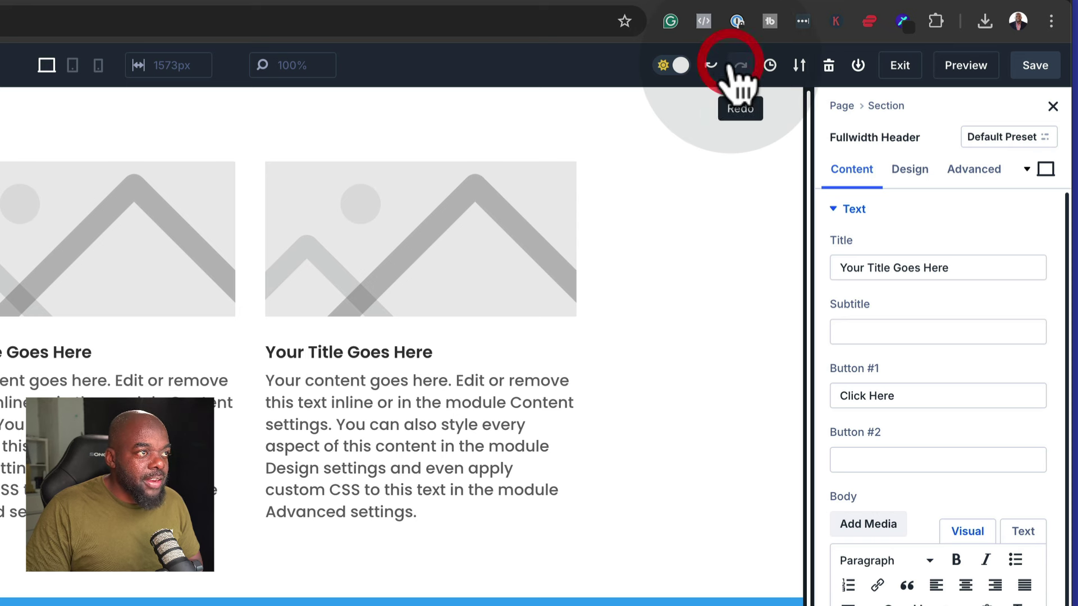
click(770, 65)
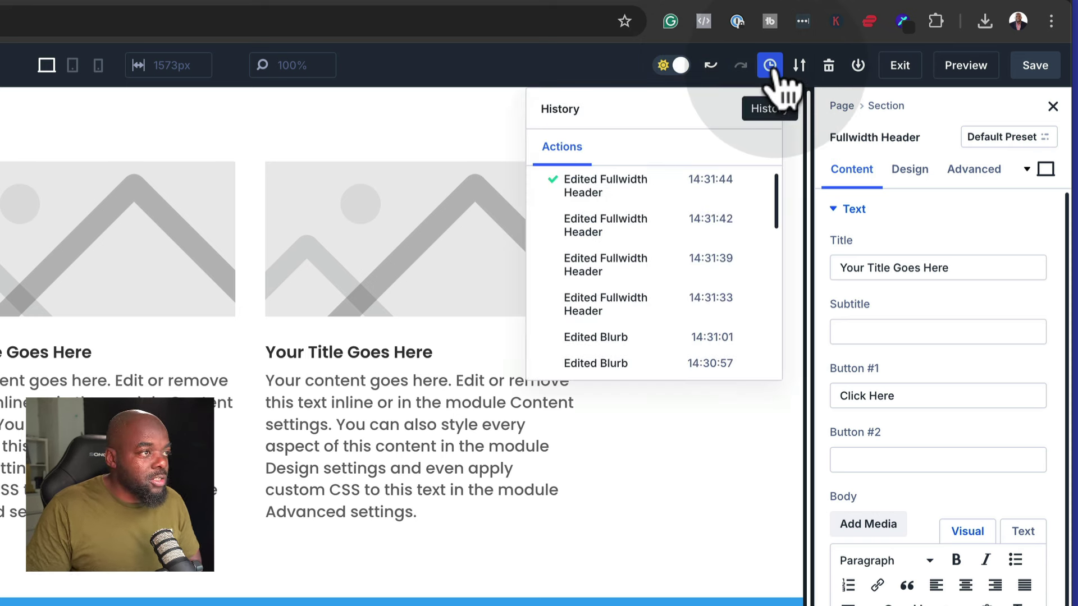
click(651, 265)
scroll(654, 278, down, 5)
click(645, 279)
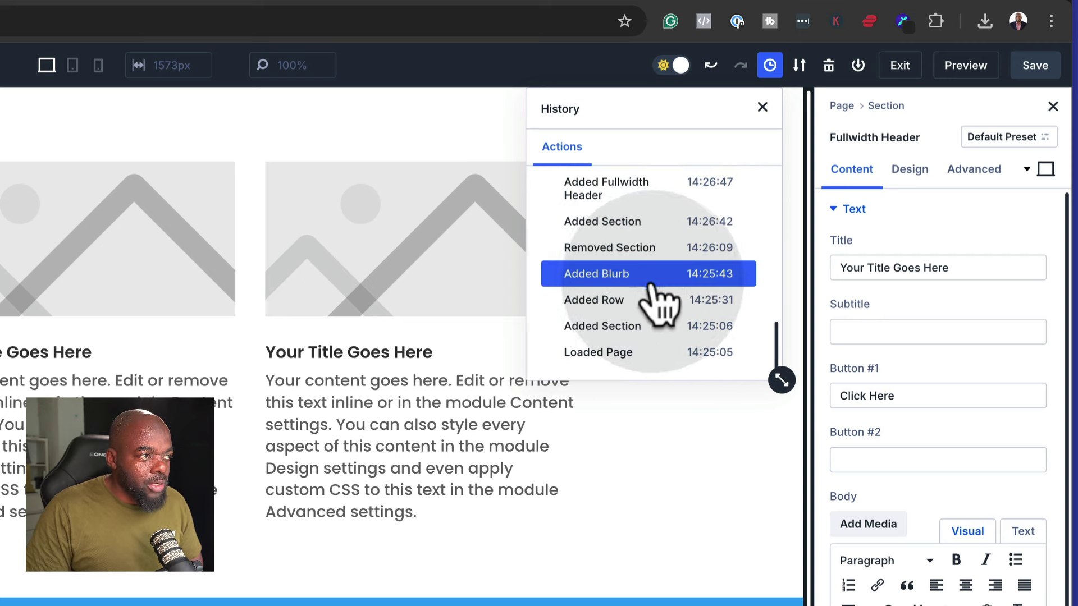
click(646, 349)
click(643, 278)
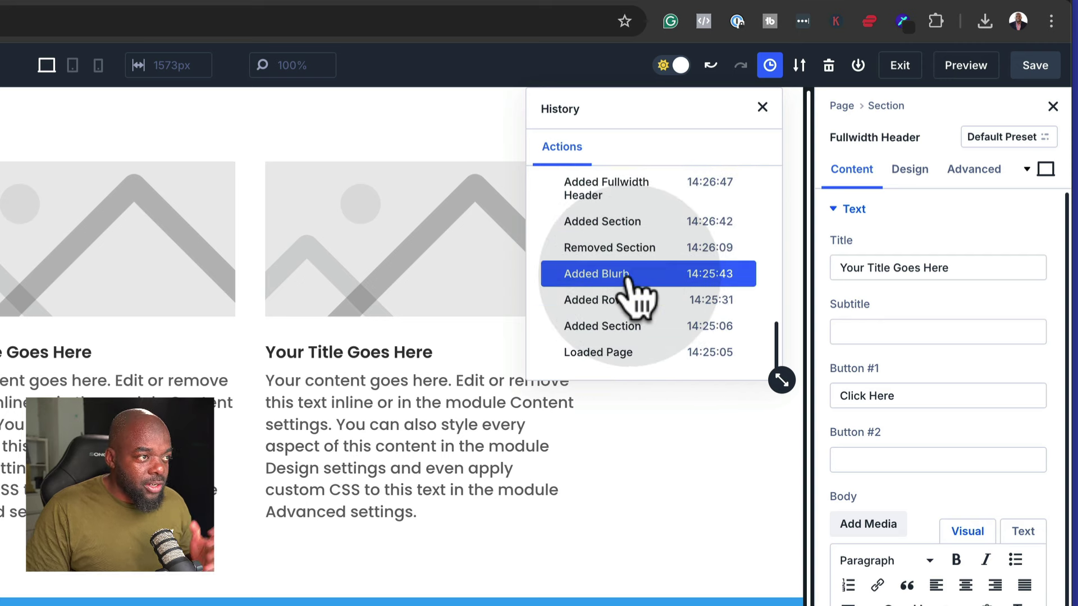
scroll(638, 284, up, 10)
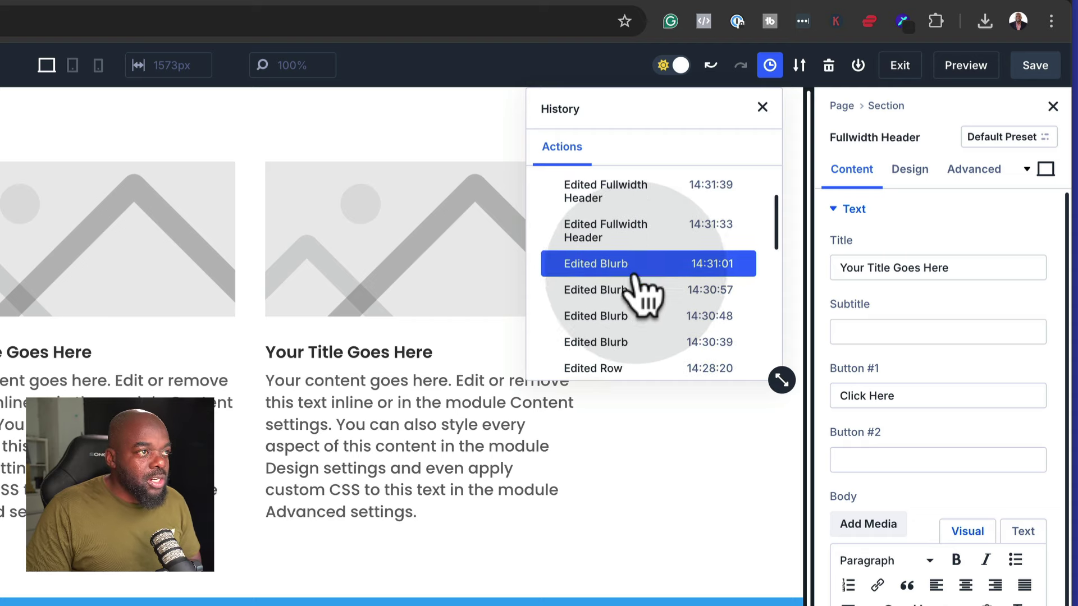
click(422, 113)
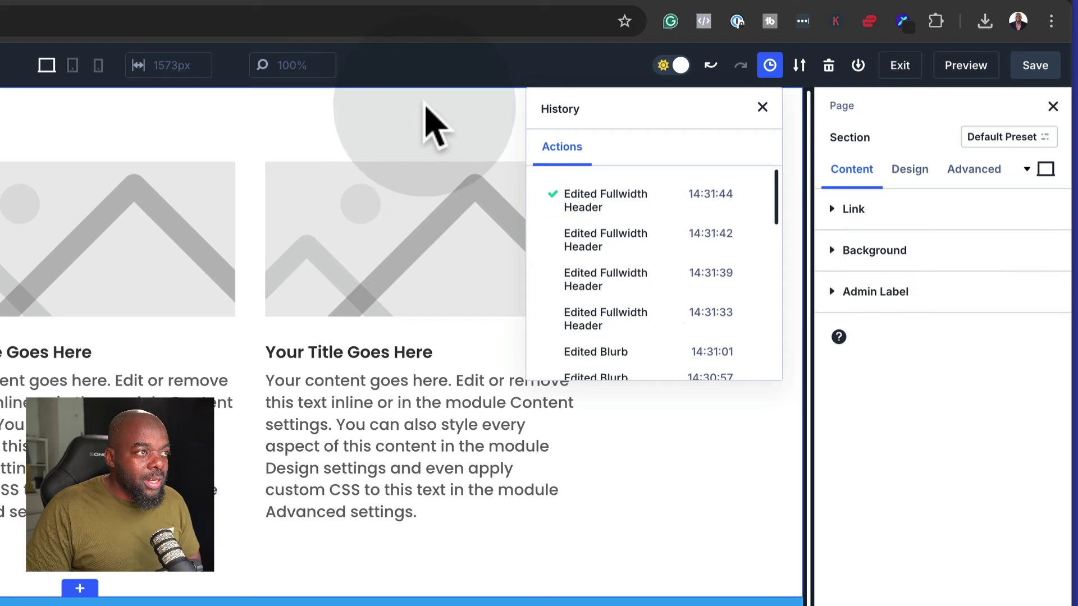
click(607, 67)
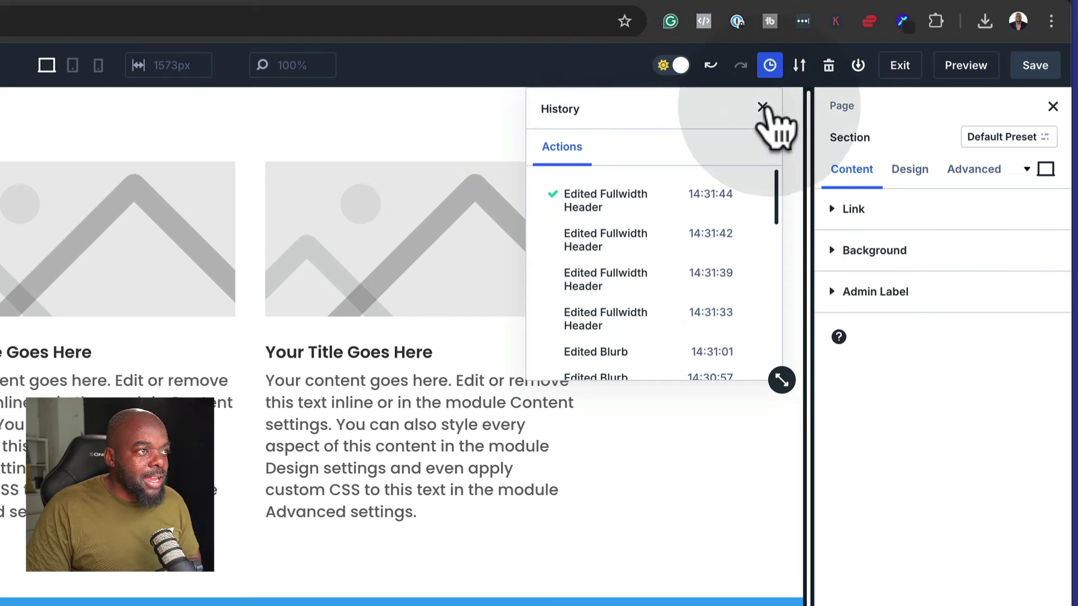
click(763, 107)
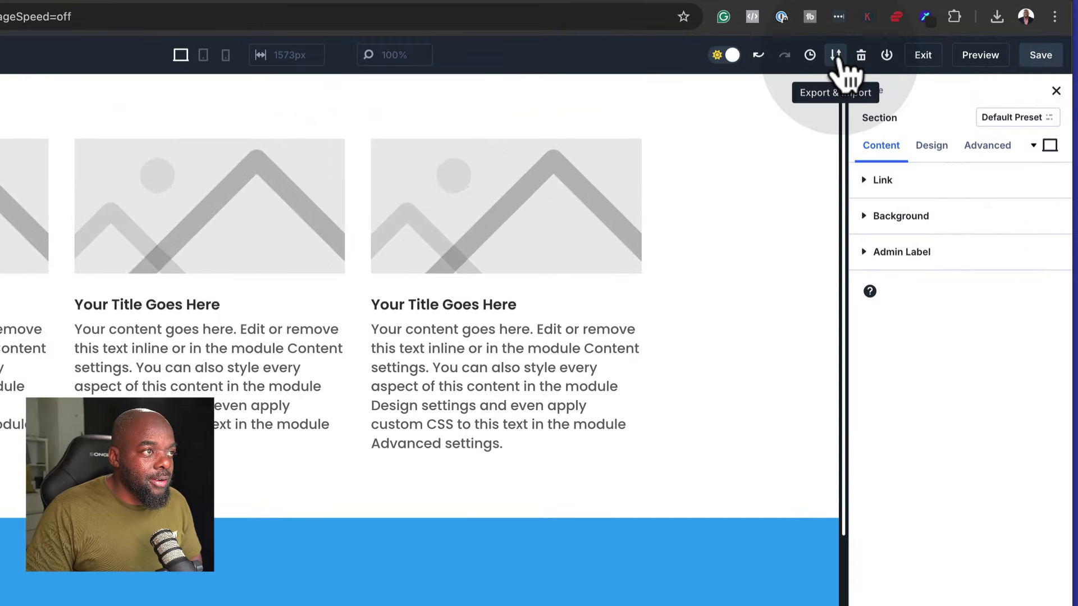
Export the page's Divi Builder layout under the file name Test
click(835, 55)
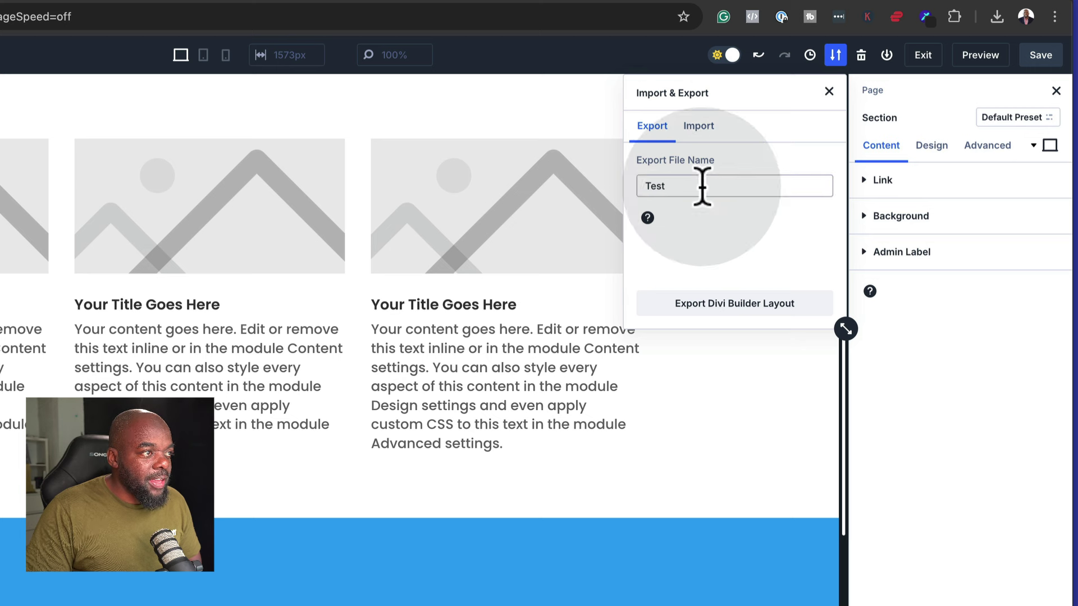
click(726, 311)
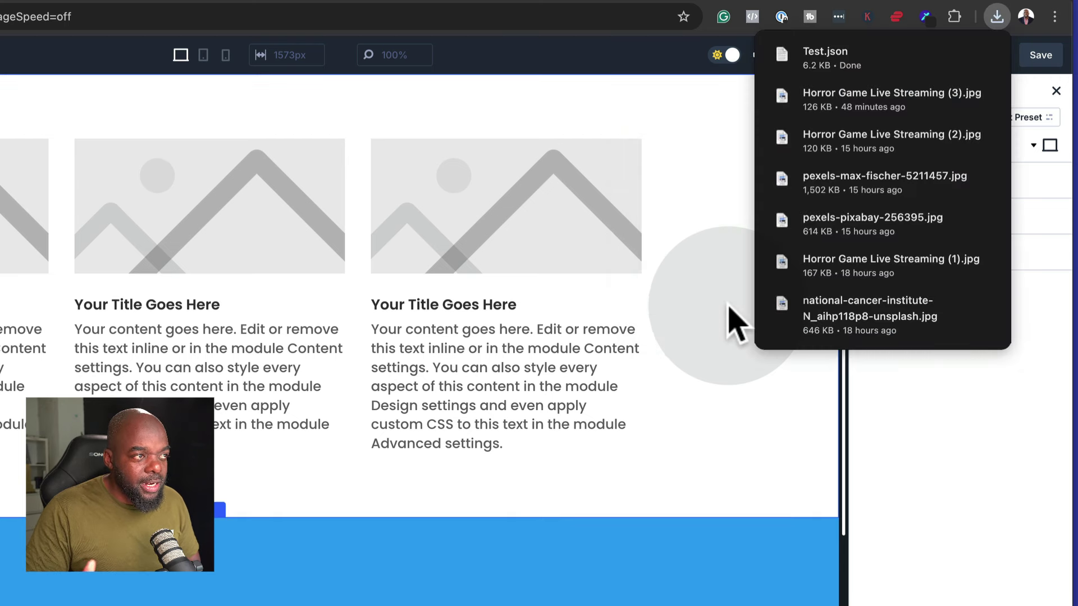
click(818, 496)
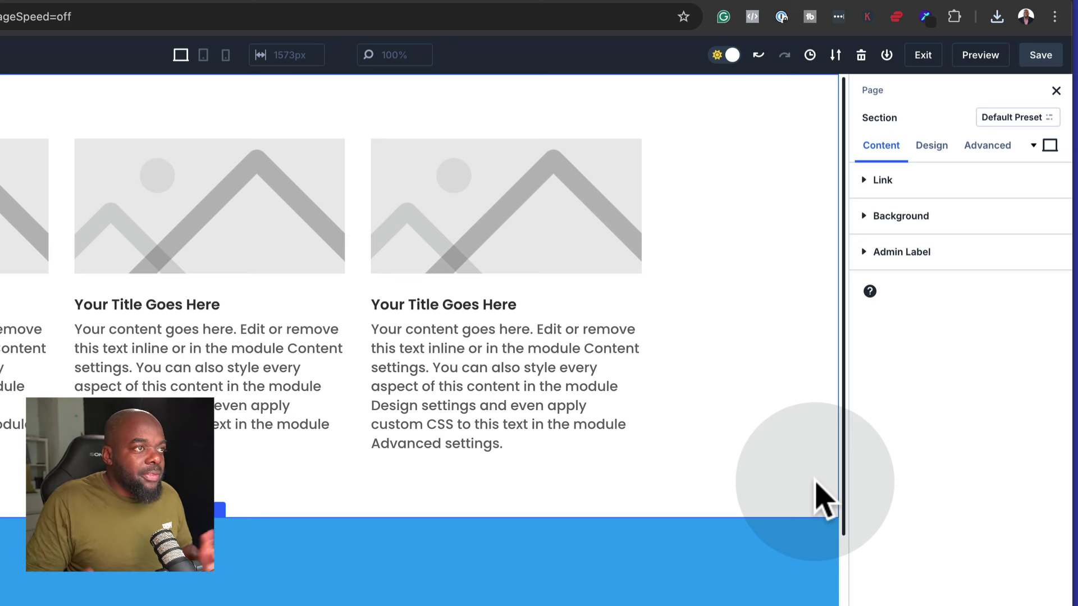
Open and dismiss the Clear Layout confirmation, and examine the options for saving the layout to the library, closing them without saving
click(861, 56)
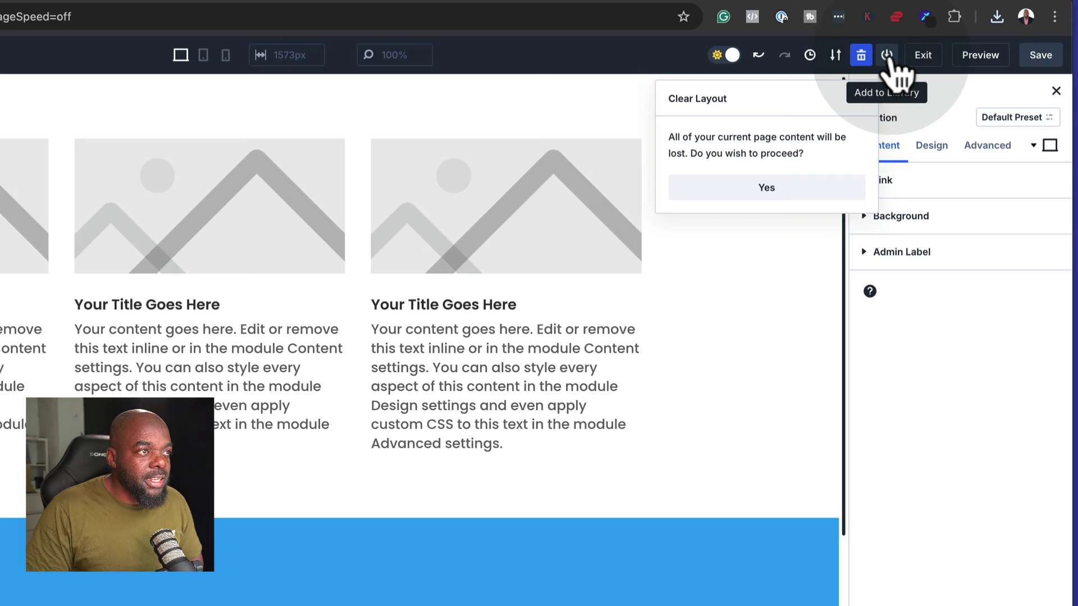
click(824, 367)
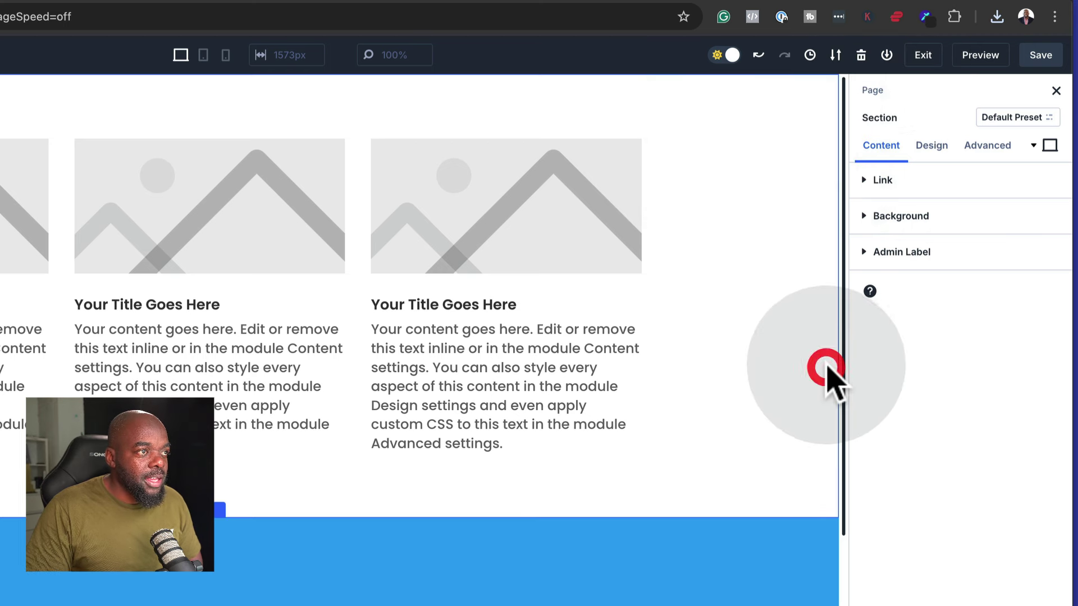
click(886, 56)
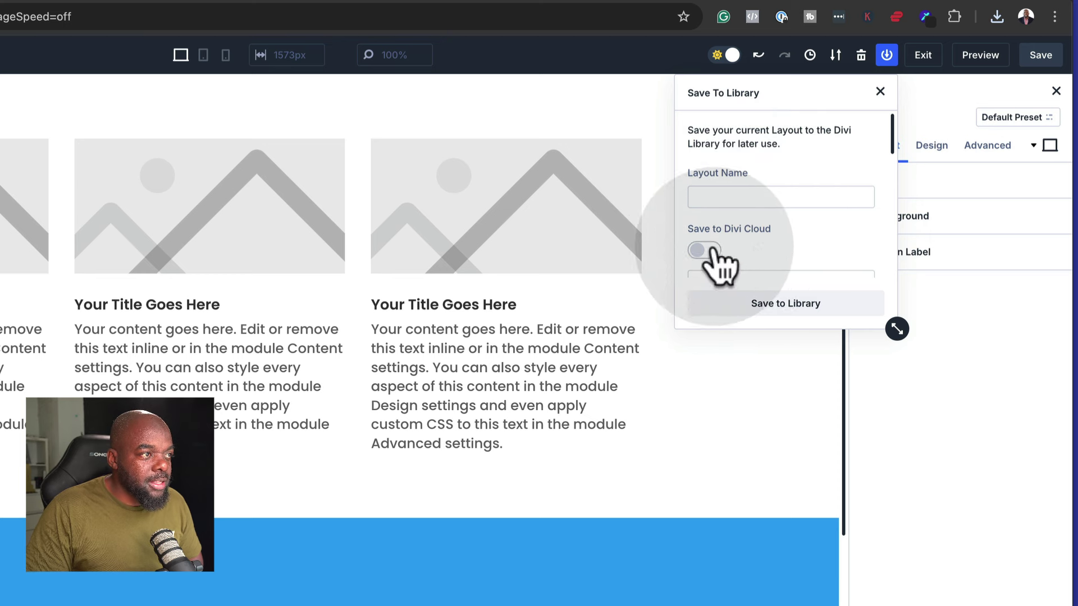
scroll(760, 251, down, 5)
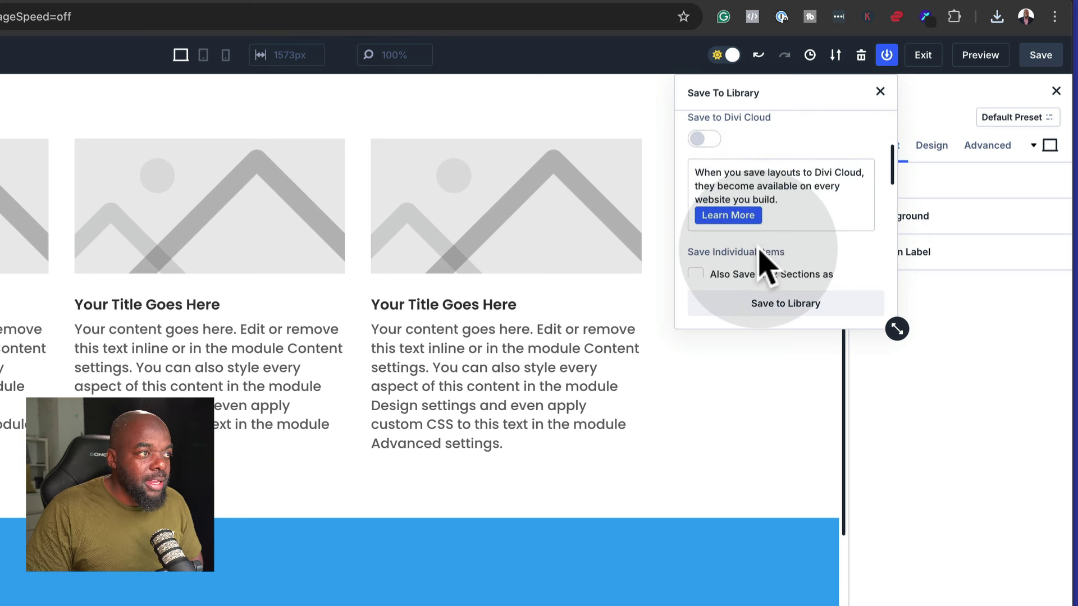
scroll(760, 251, down, 1)
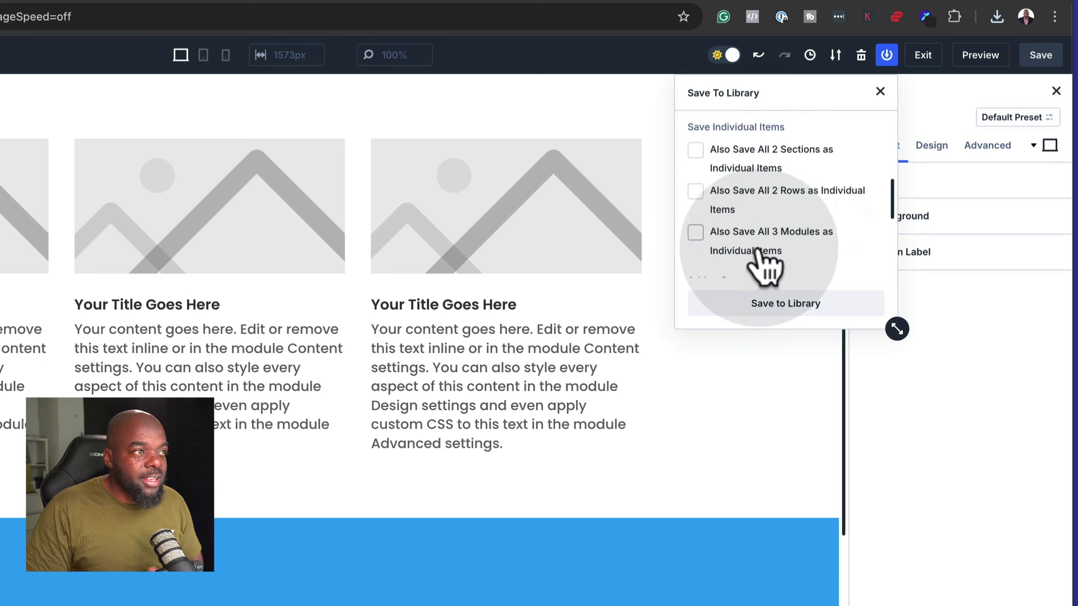
click(803, 310)
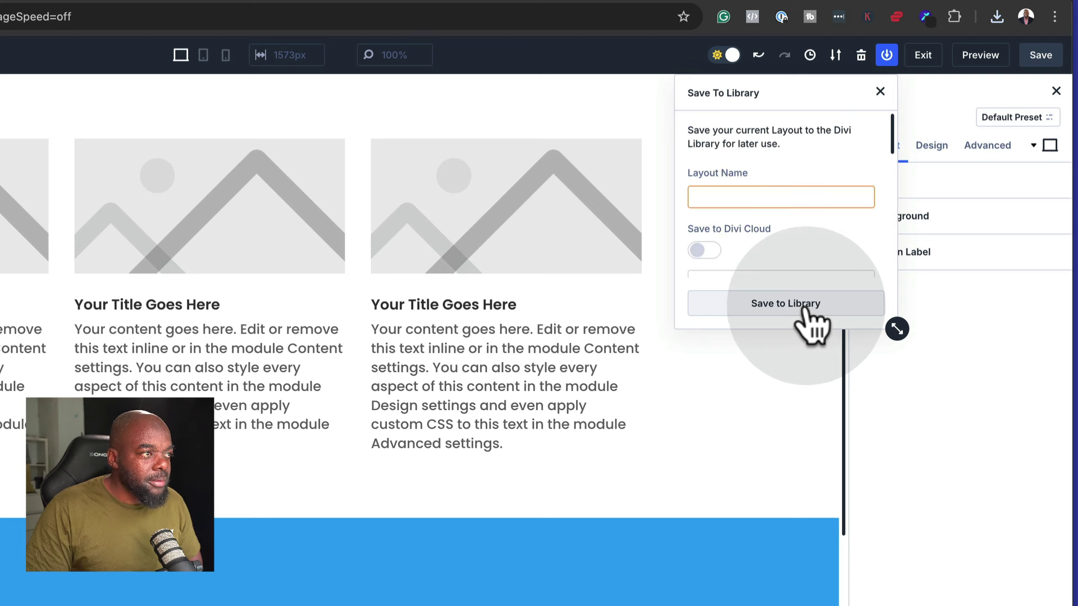
click(755, 199)
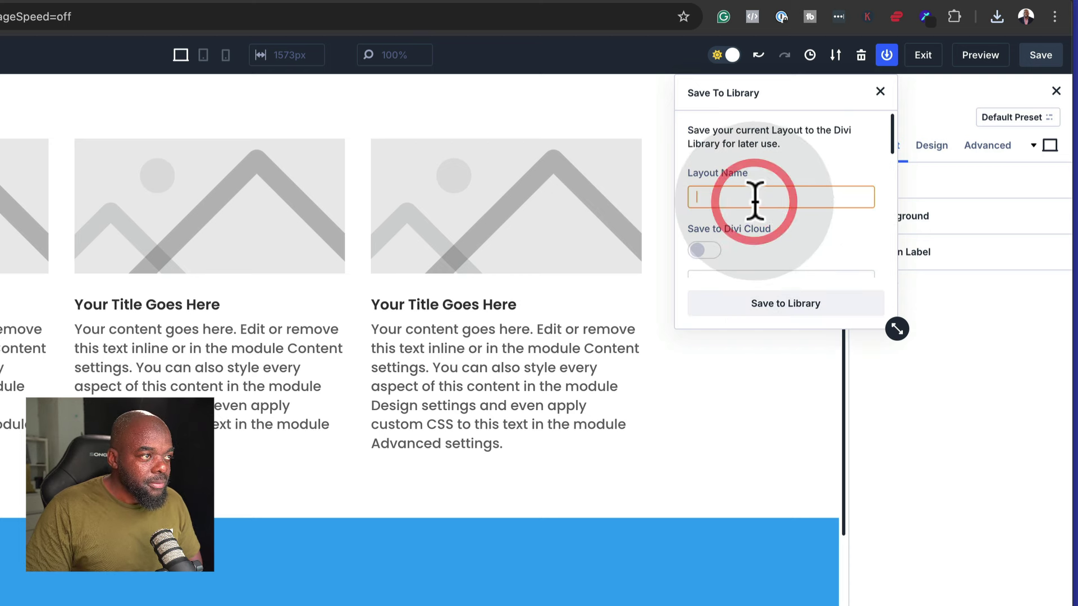
click(880, 91)
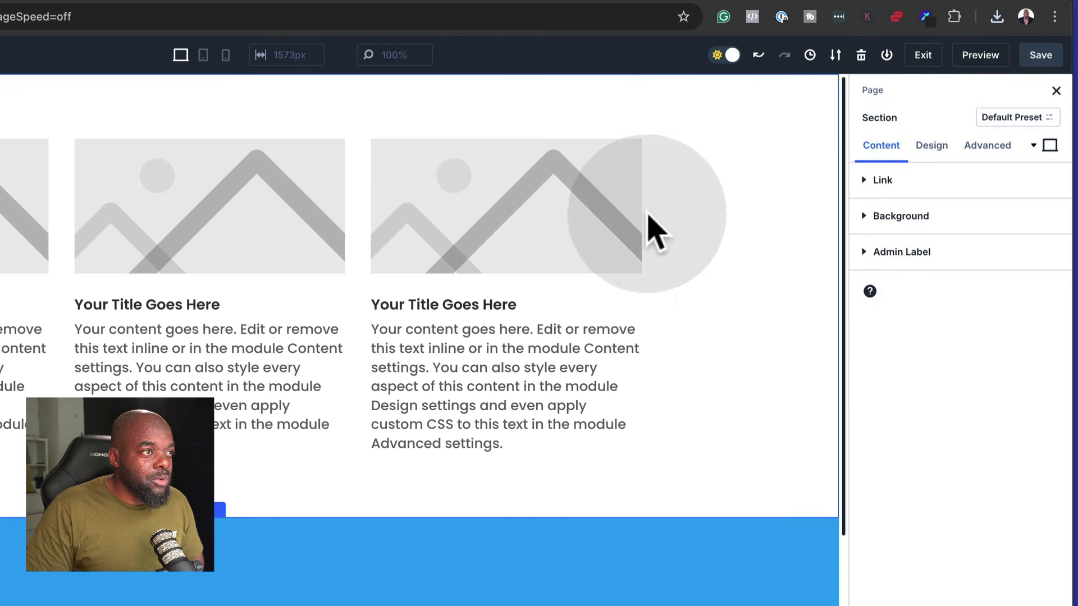
Preview the Test page at desktop, tablet and phone widths by resizing the browser window, and return to the builder
click(982, 60)
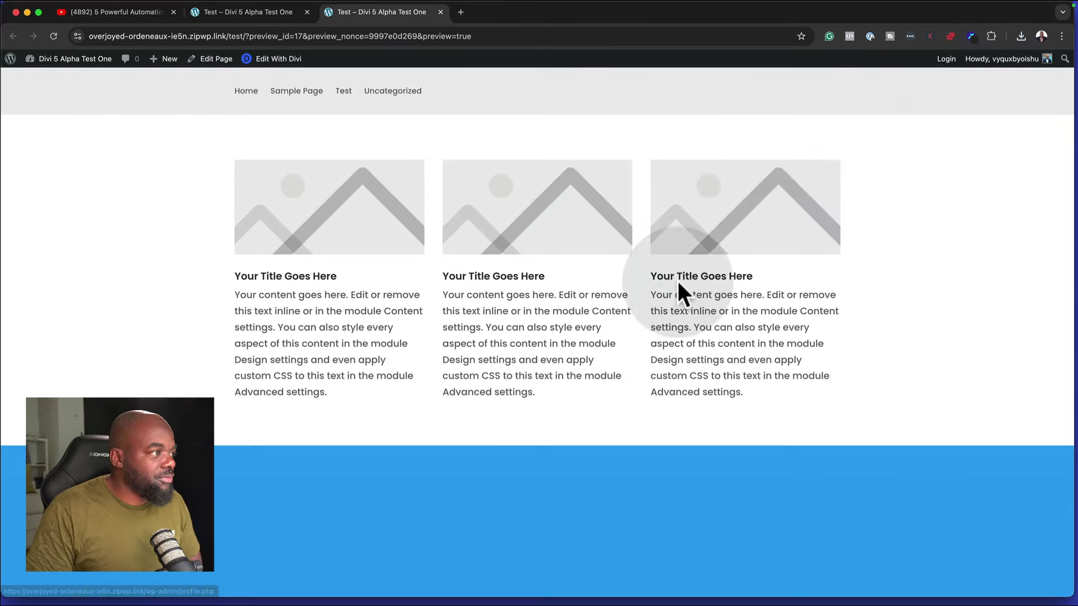
scroll(686, 319, down, 10)
scroll(686, 319, up, 8)
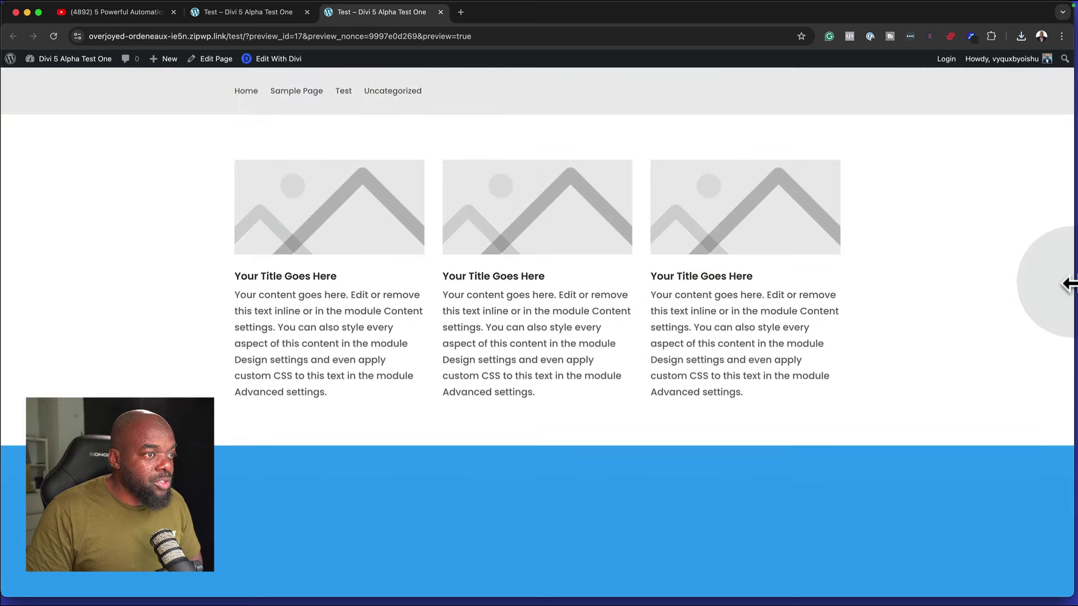
drag(1064, 284, 475, 282)
click(387, 281)
scroll(385, 316, down, 10)
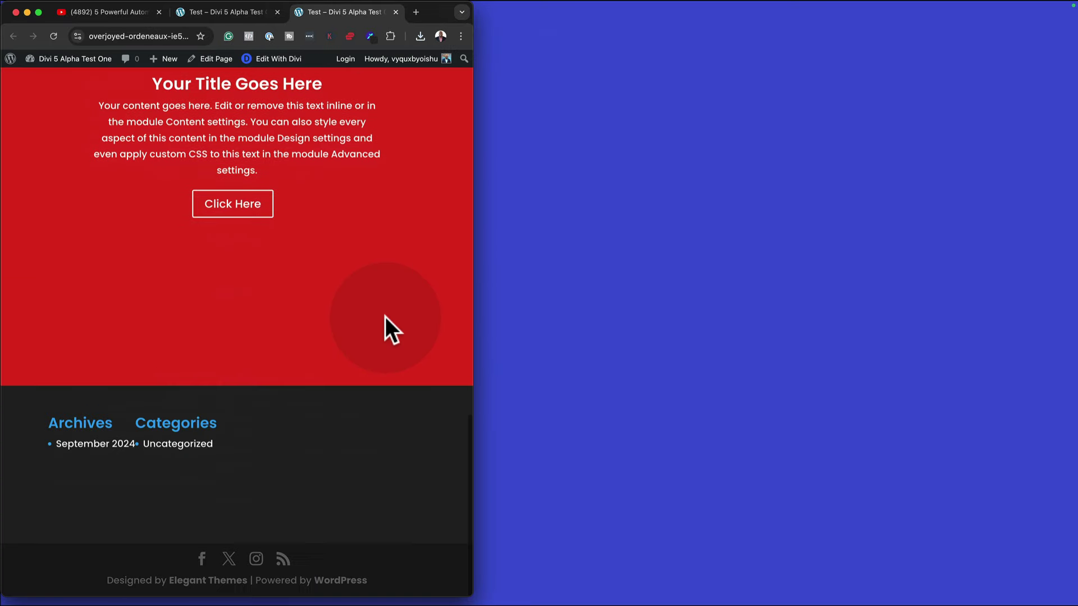
drag(474, 305, 248, 287)
scroll(240, 286, up, 10)
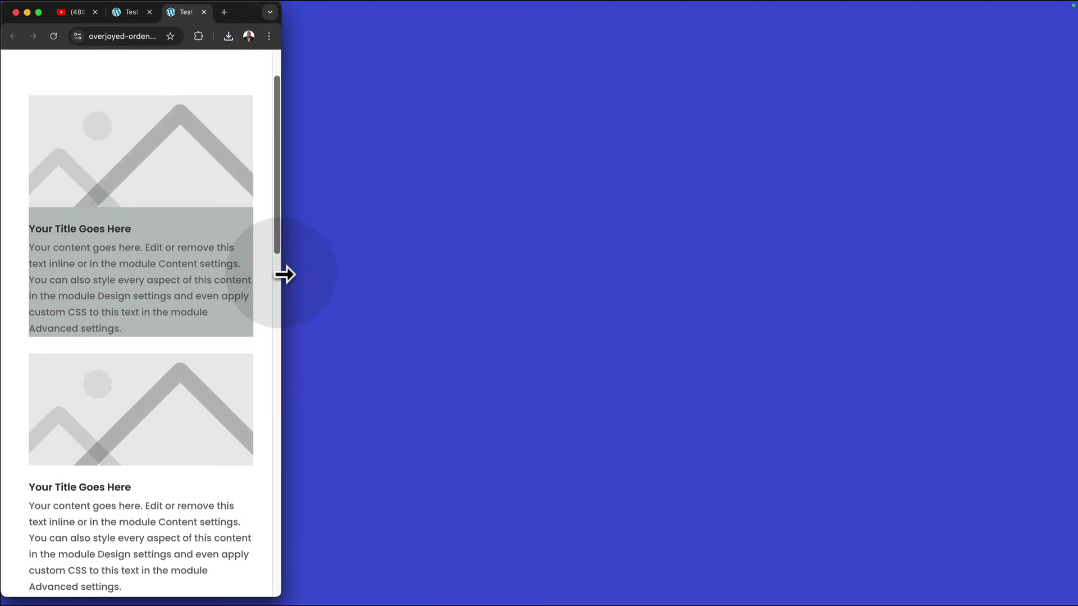
drag(284, 274, 1073, 273)
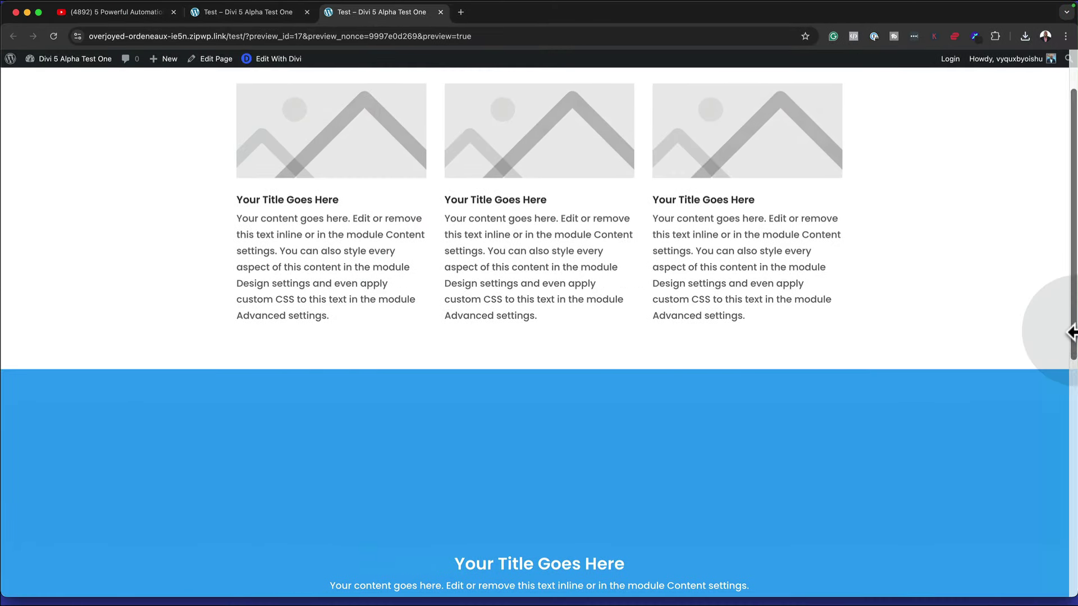
click(289, 13)
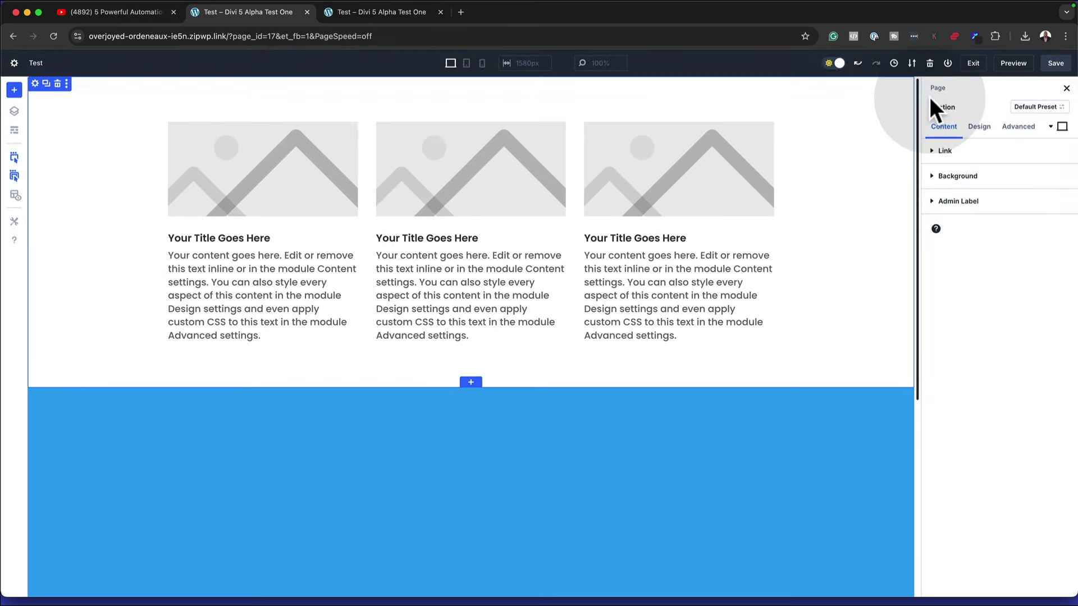
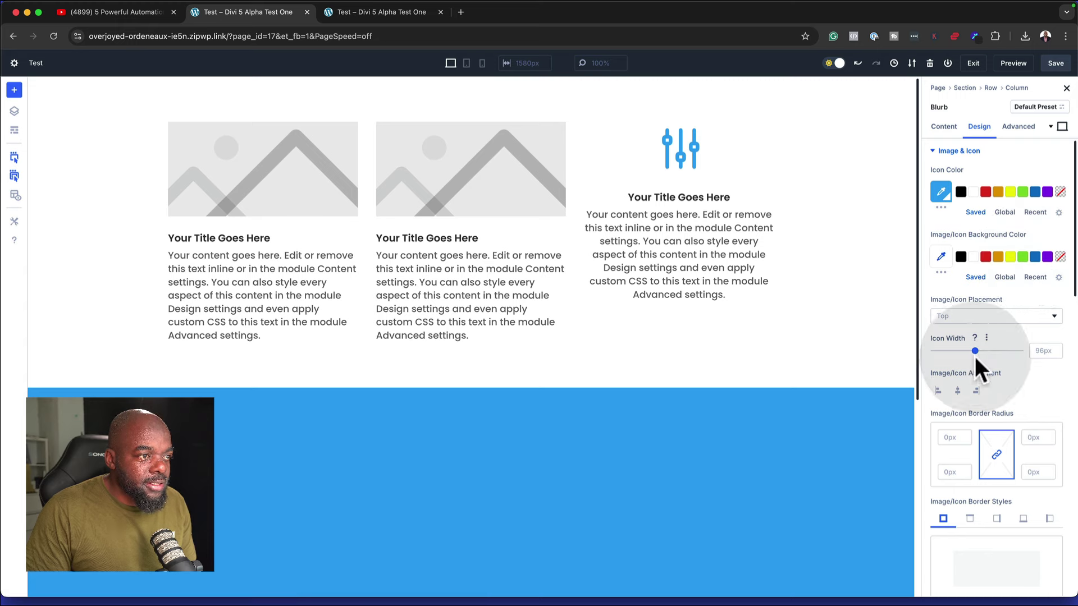
Set the third Blurb's icon width to 46px and its padding to 6% on all sides, linking top with bottom and left with right
drag(975, 353, 953, 351)
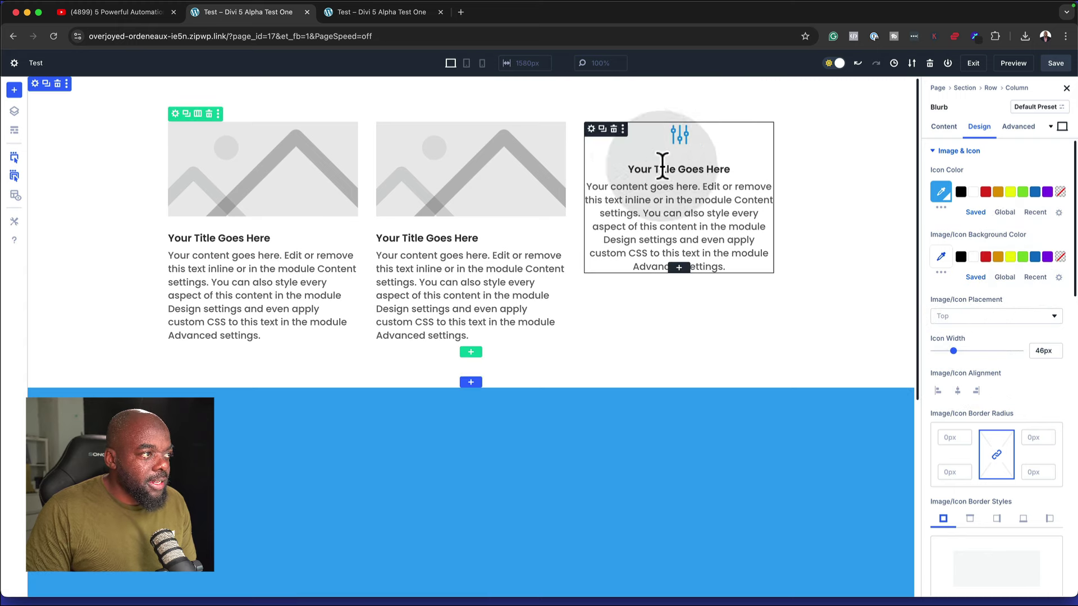
scroll(969, 331, down, 10)
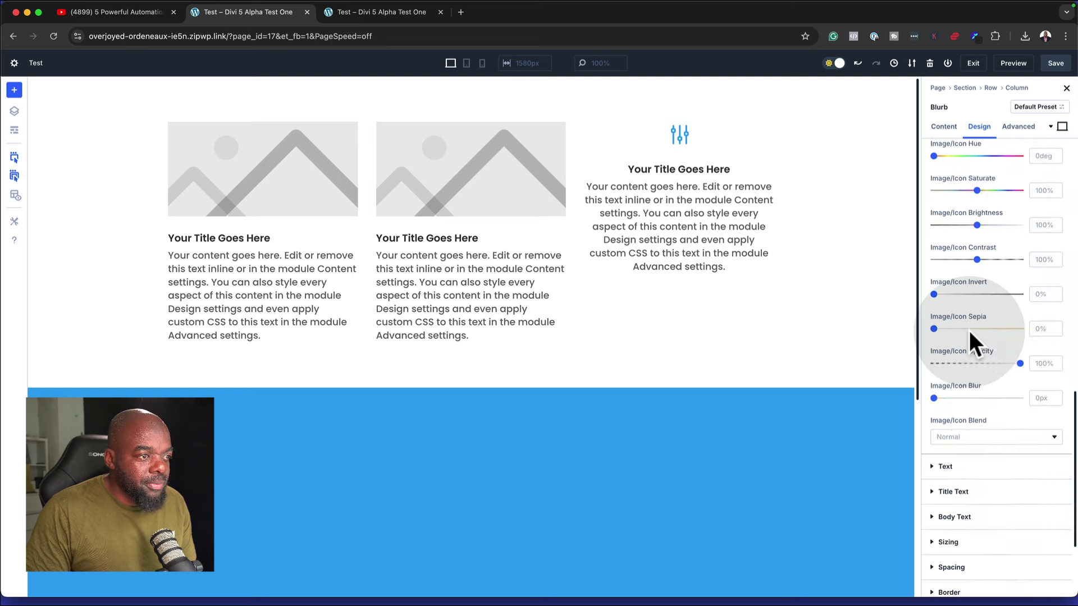
scroll(969, 332, down, 3)
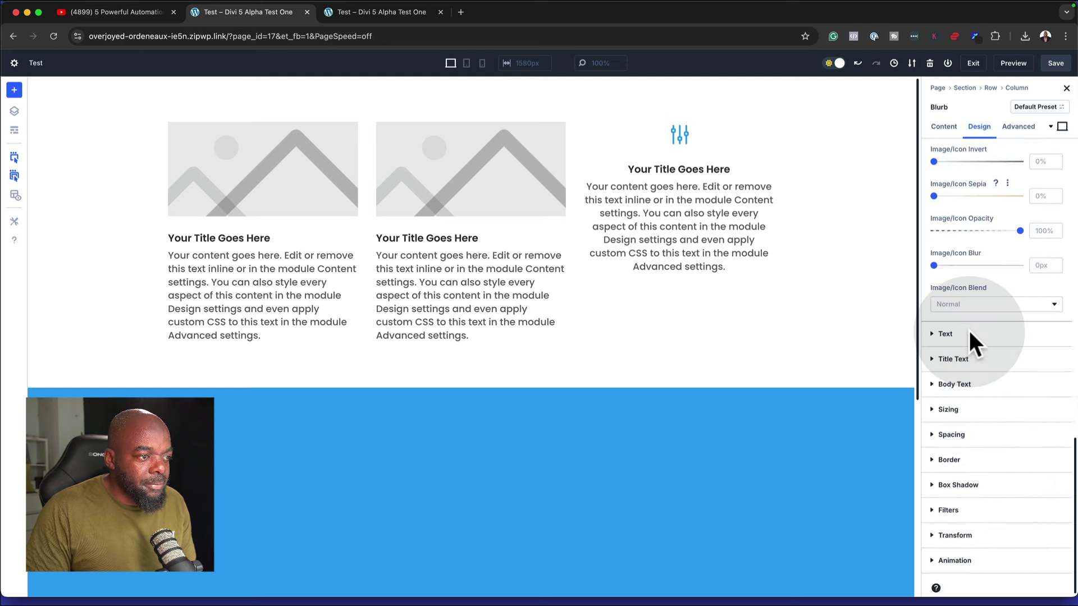
click(975, 437)
click(938, 361)
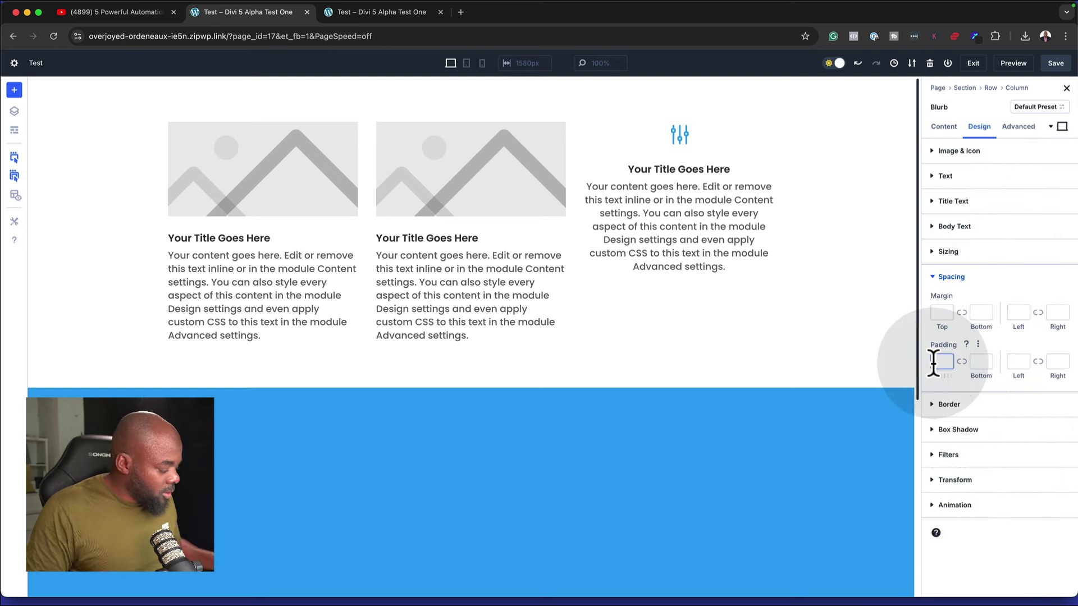
text(2)
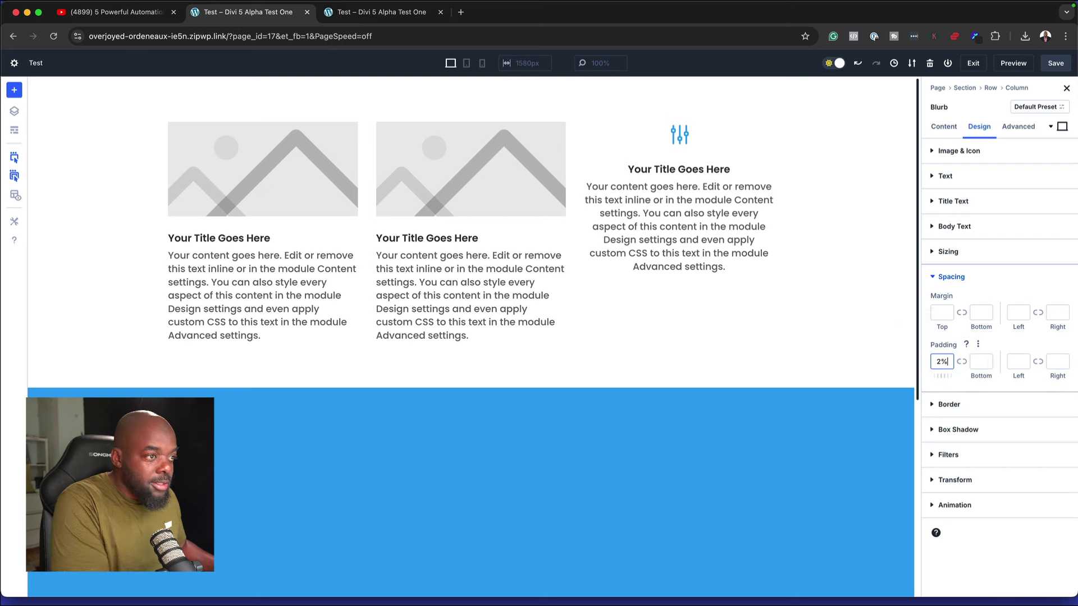
click(962, 362)
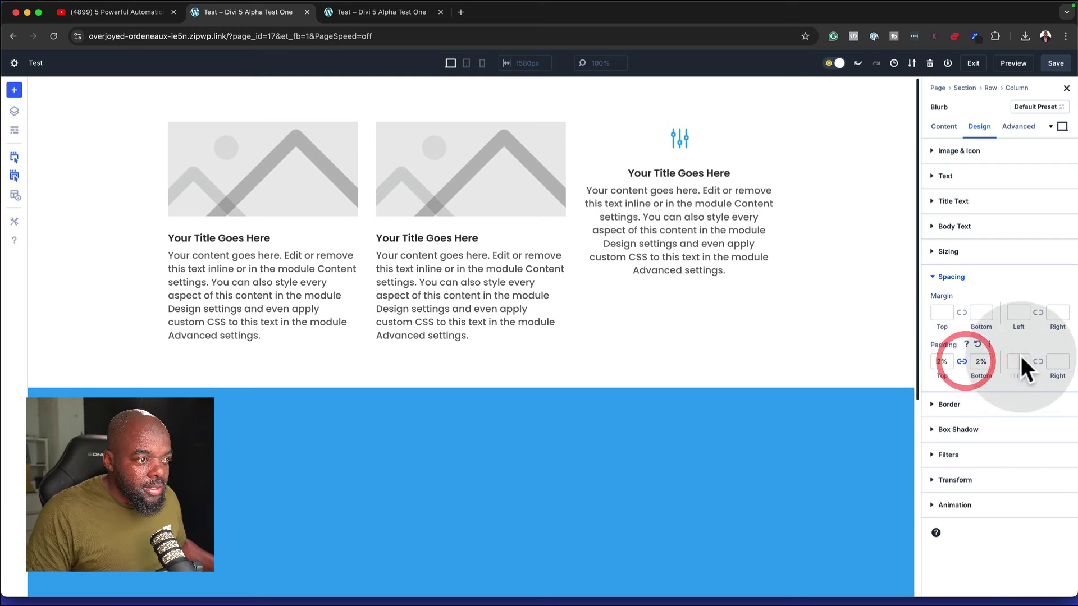
click(1018, 362)
text(2)
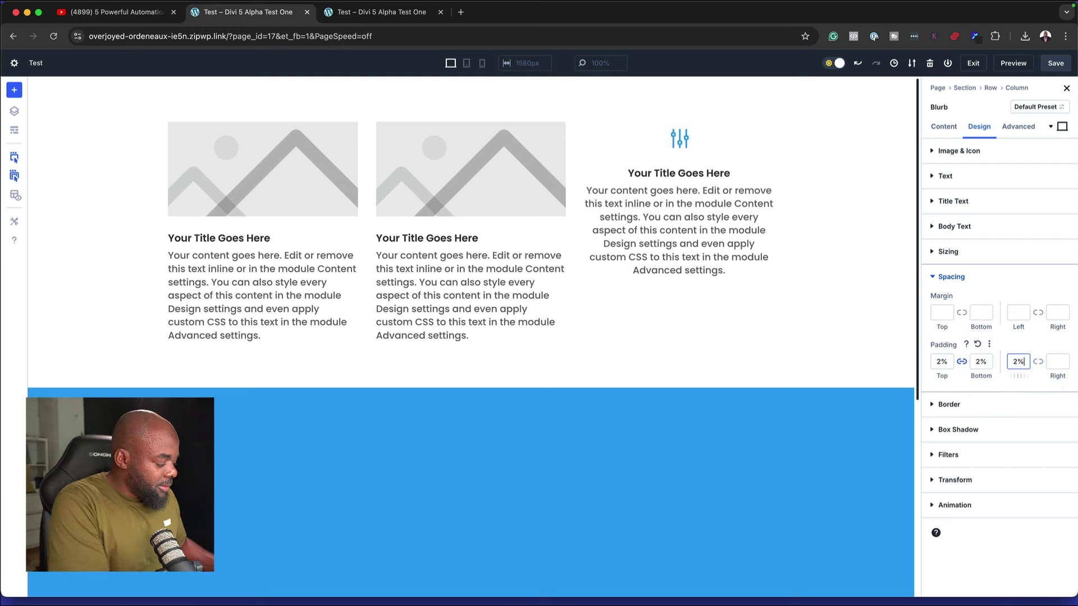
click(1038, 362)
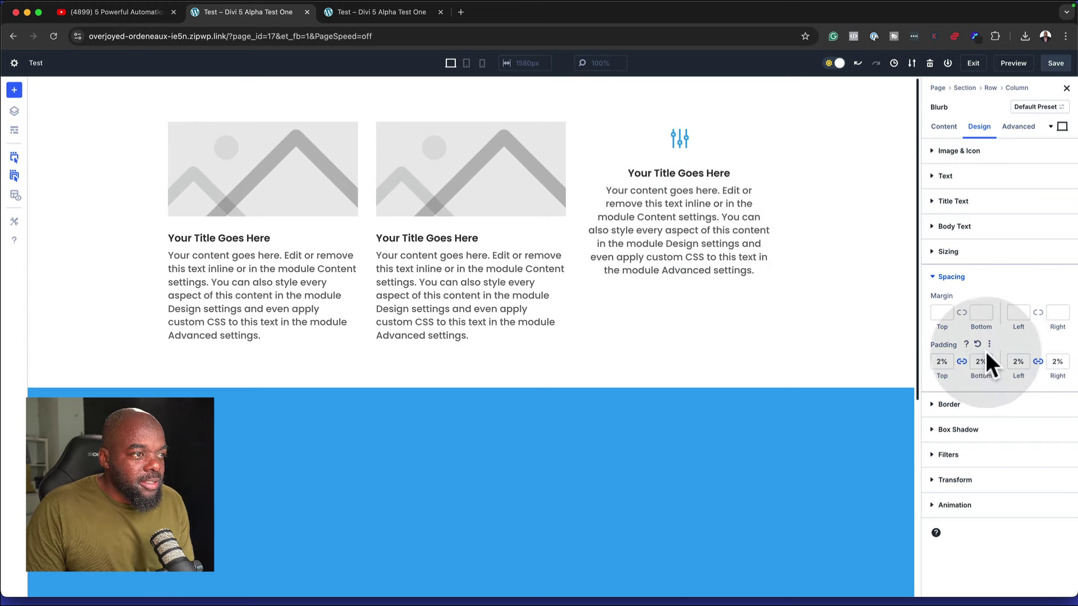
drag(990, 358, 1026, 356)
click(1028, 357)
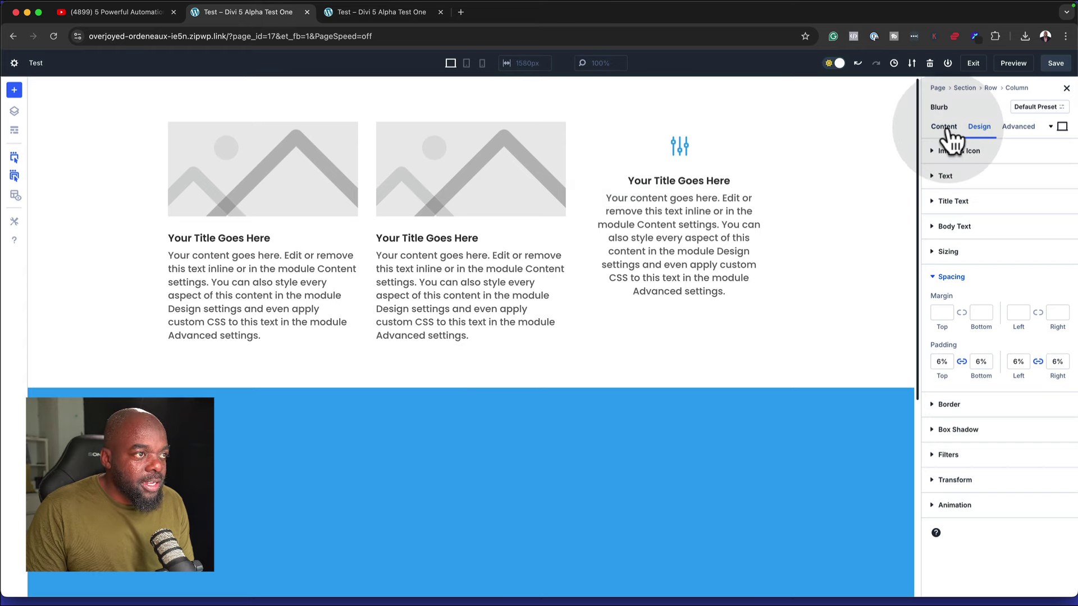
Give the third Blurb a light grey background colour, #d8d8d8
click(946, 128)
click(949, 412)
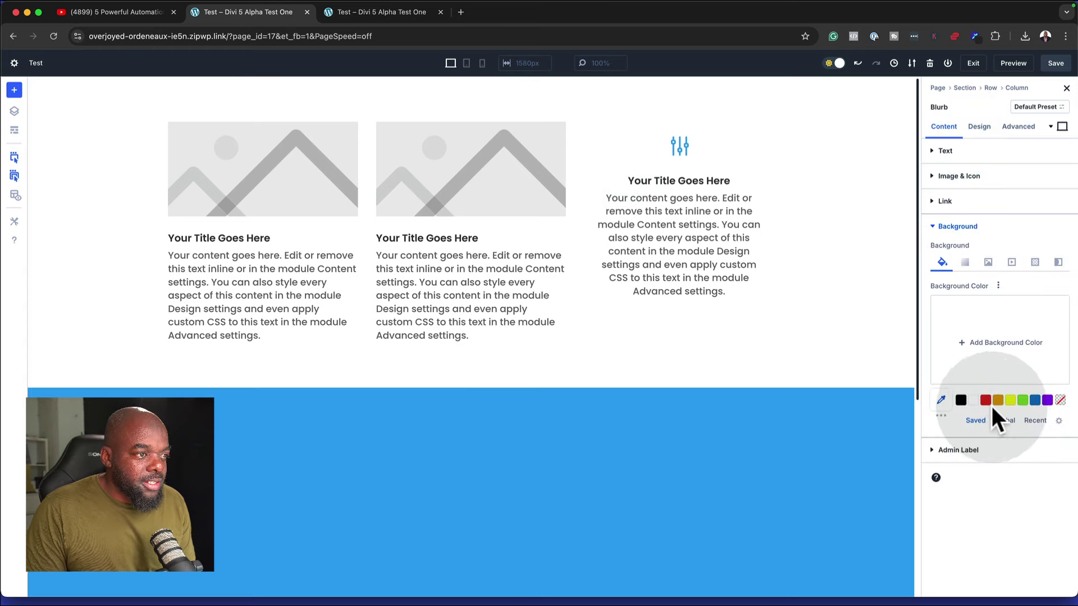
click(1023, 399)
click(976, 353)
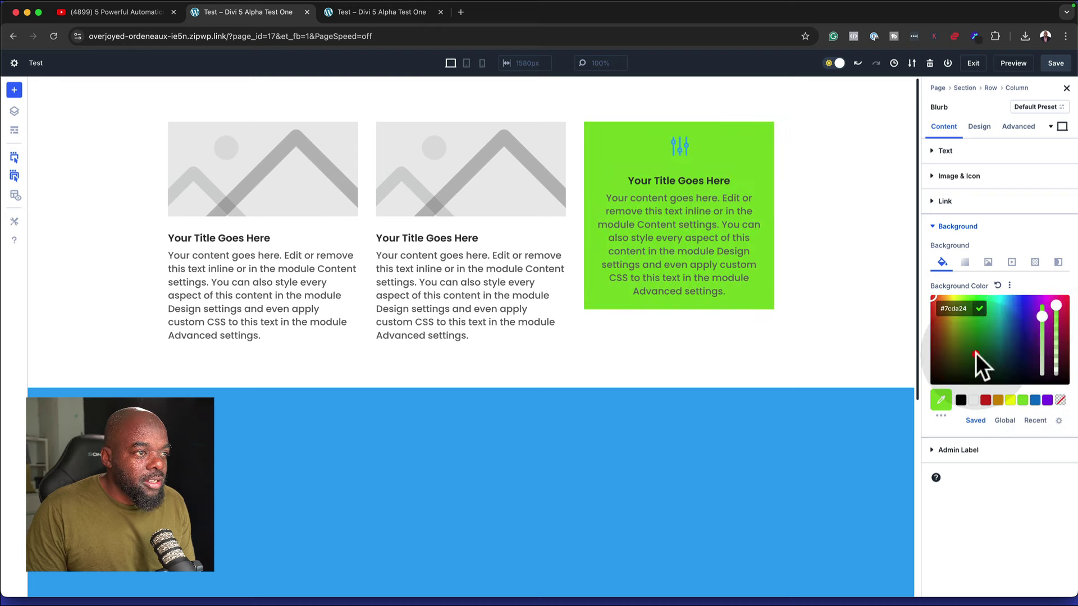
drag(1042, 308, 1044, 365)
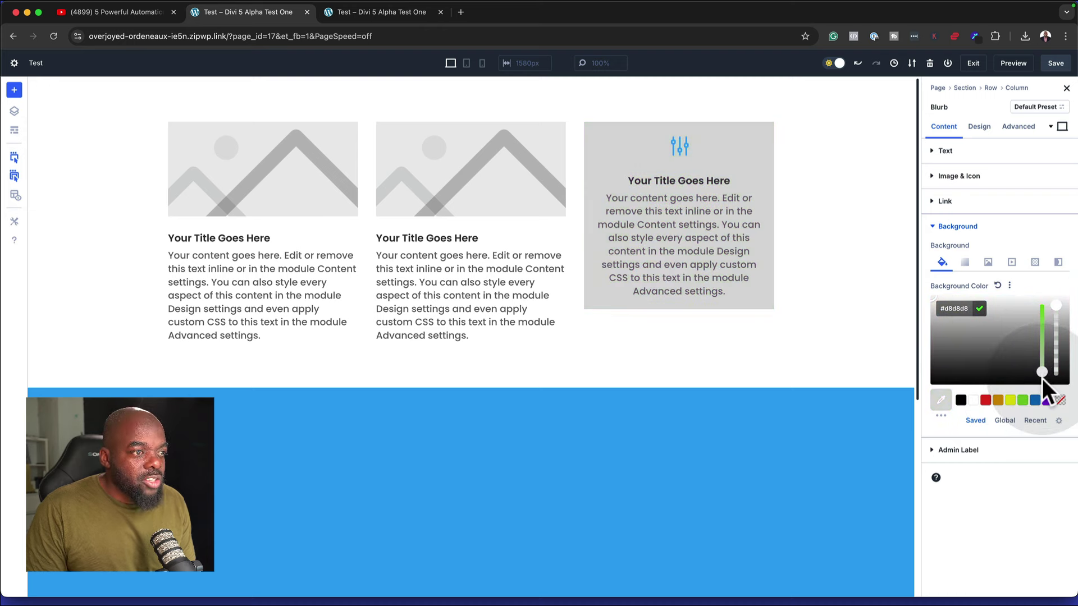
Add a new preset for the section holding the Blurbs and accept applying the preset settings across the site
click(848, 303)
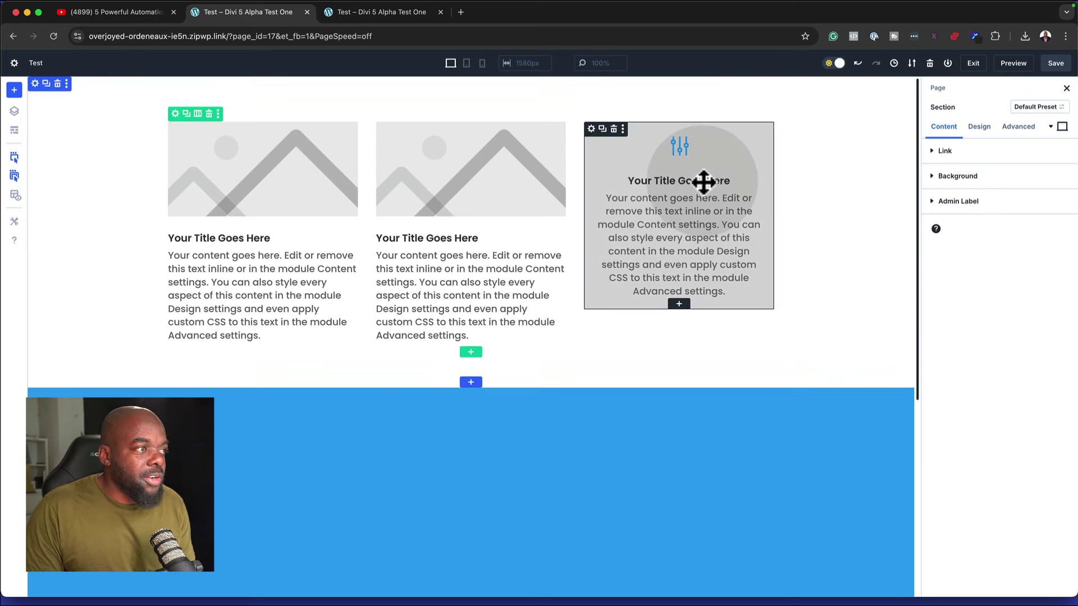
click(1055, 116)
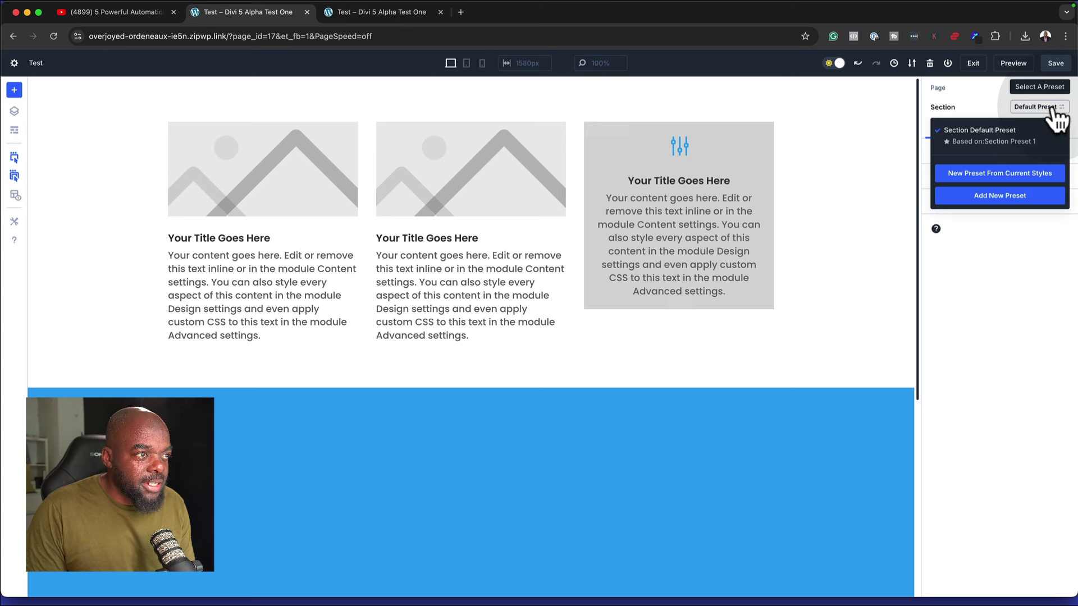
click(1005, 197)
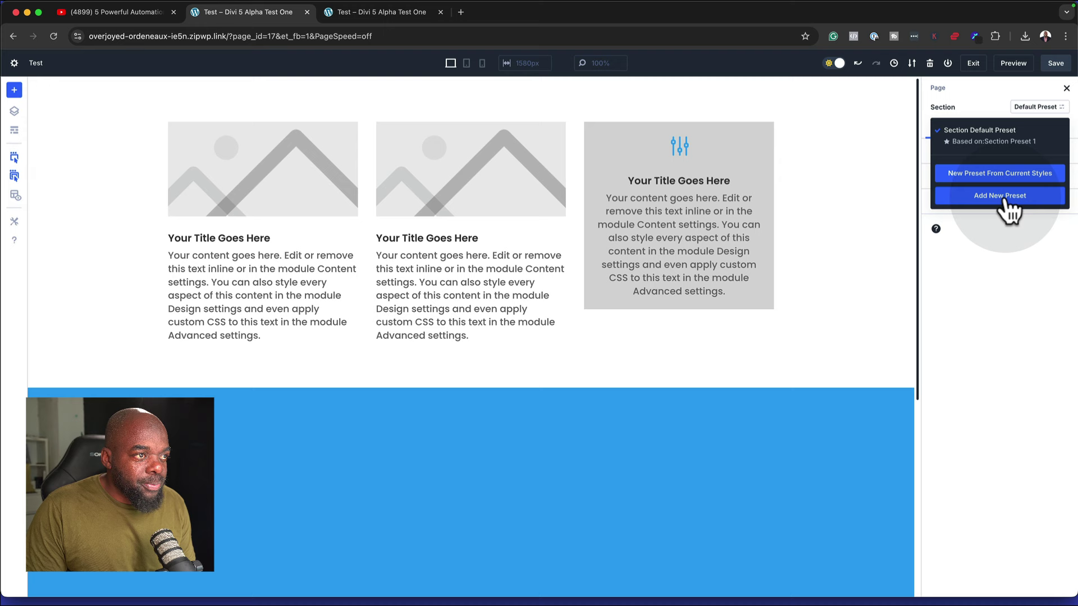
click(1038, 581)
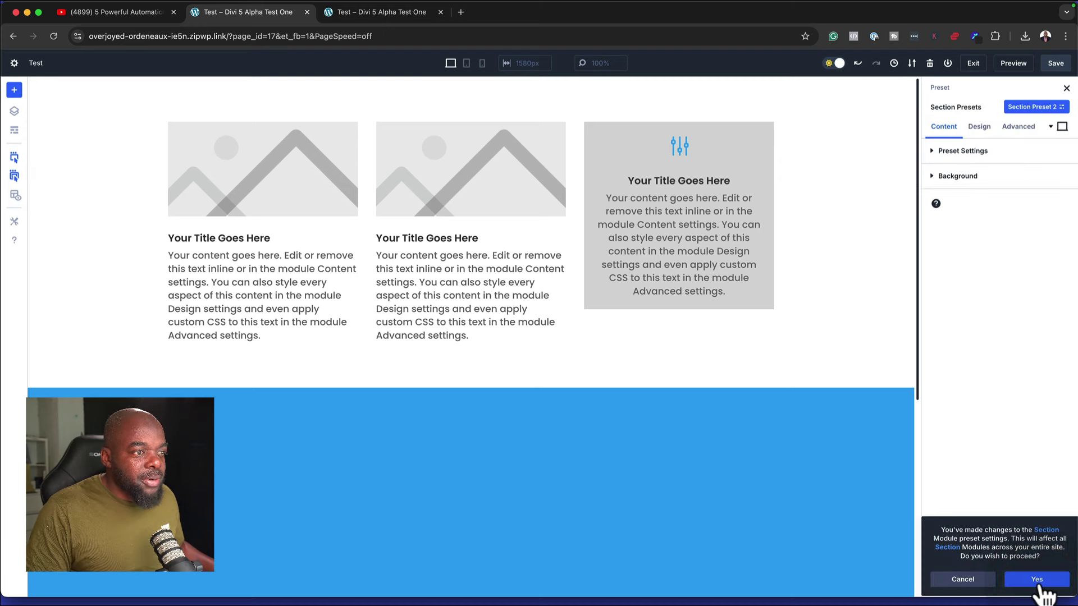
click(1037, 580)
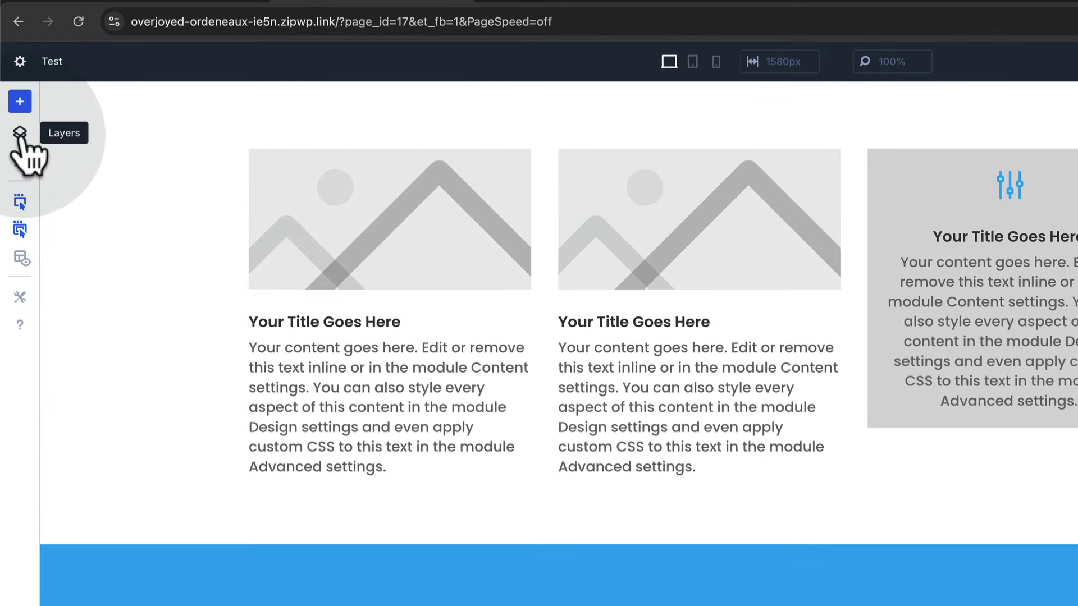
Show the page's layer structure and view the settings of the first and third columns in the first section's row
click(19, 133)
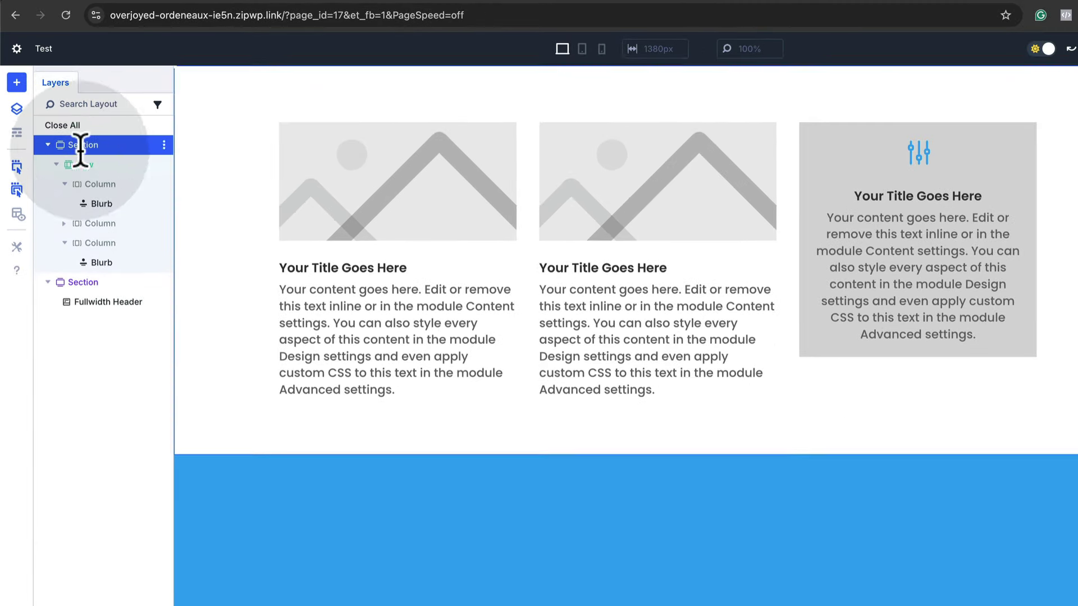
click(118, 187)
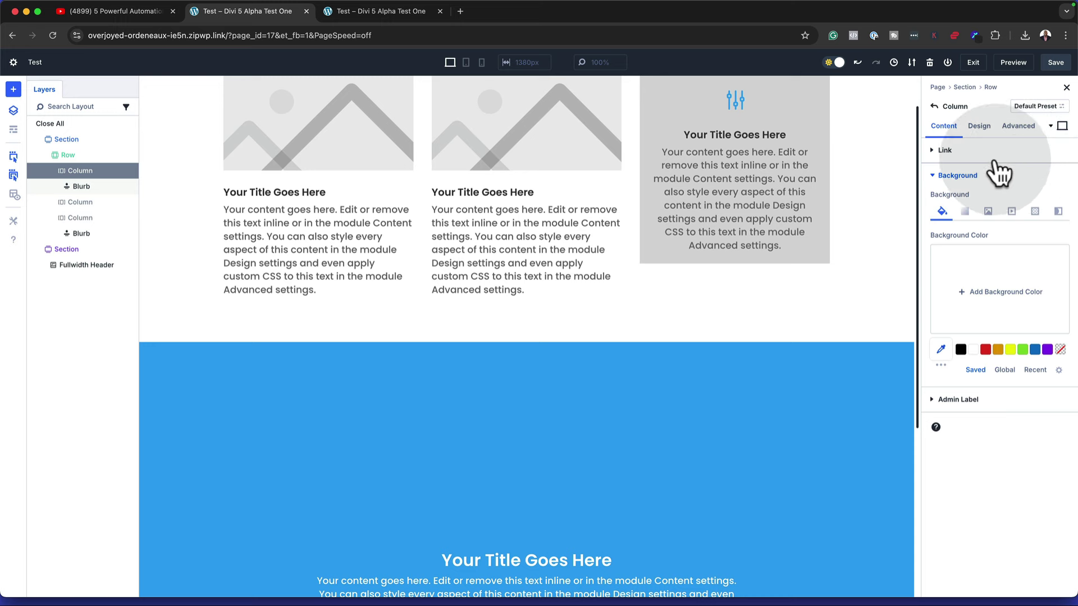
click(106, 220)
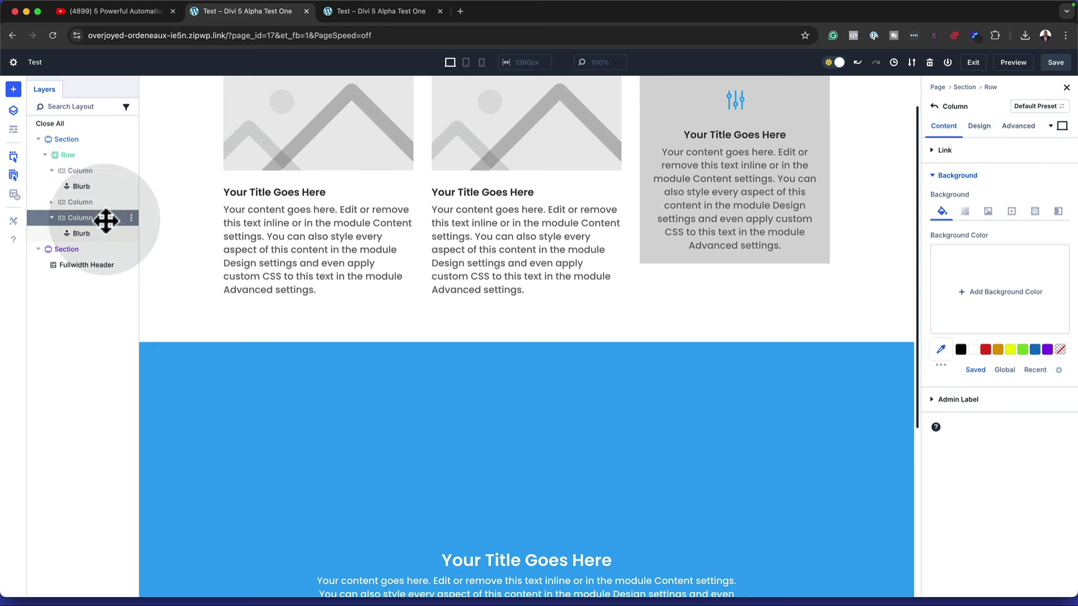
Open the Fullwidth Header's settings from the layer structure and turn on X-Ray view for the page
click(105, 271)
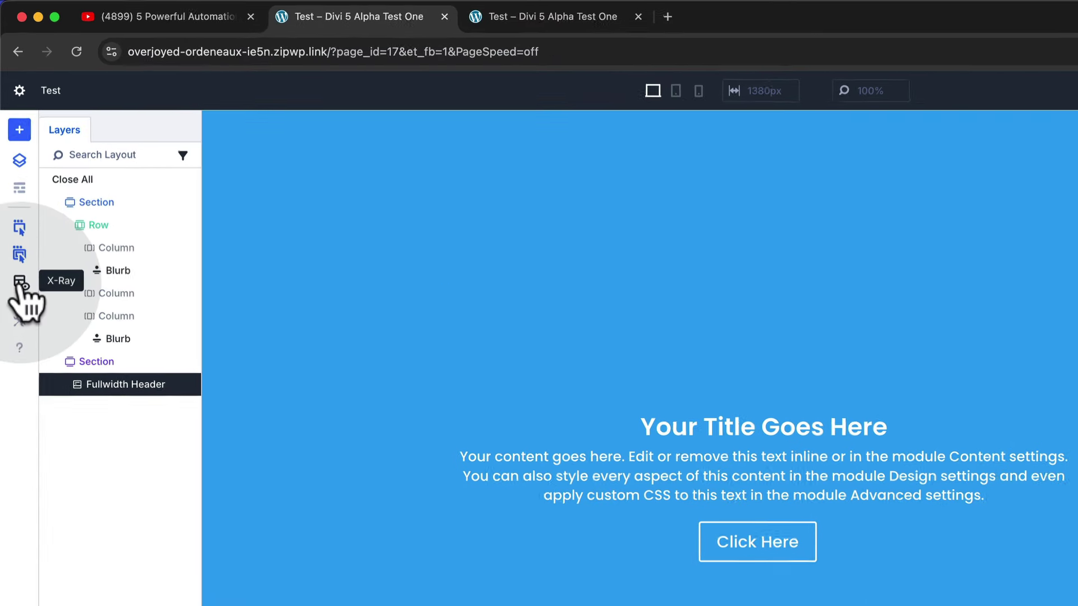
click(14, 195)
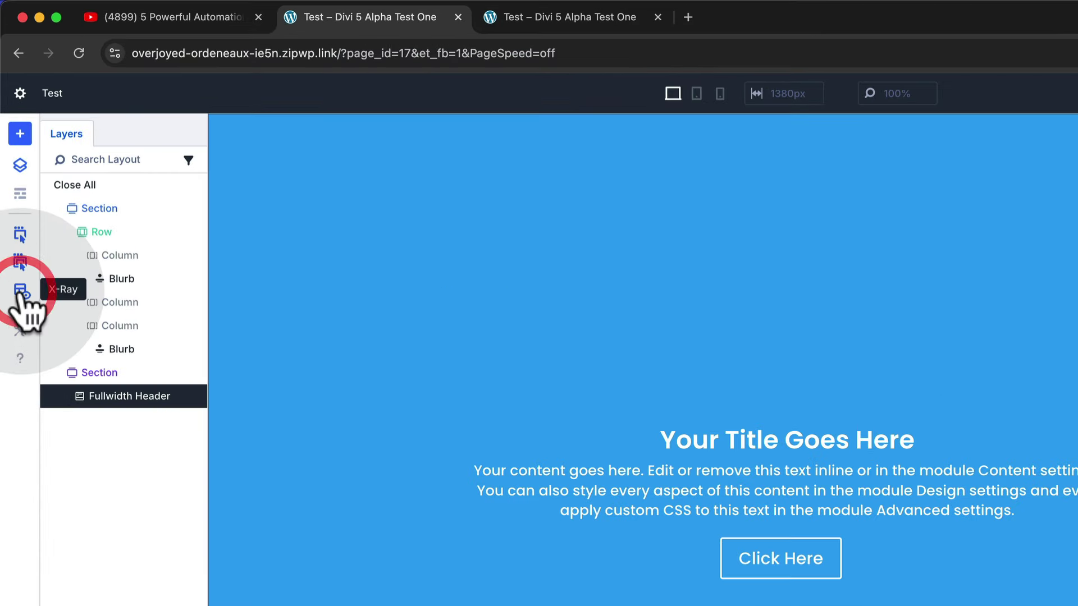
click(21, 166)
click(427, 382)
click(627, 432)
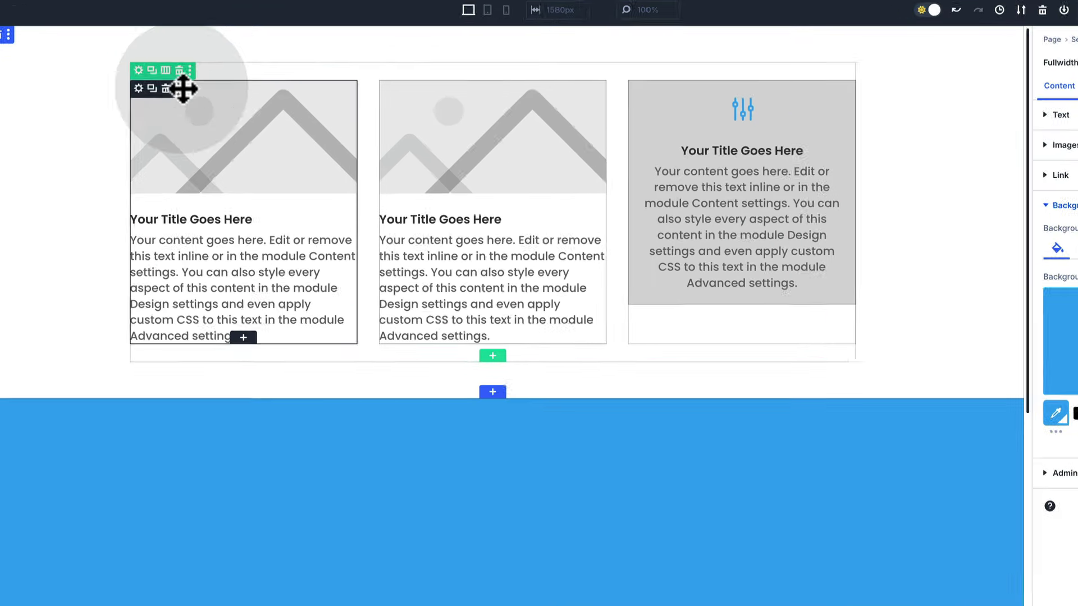
Insert a row with two equal columns beneath the Blurbs and add a Bar Counters module to its first column
click(504, 358)
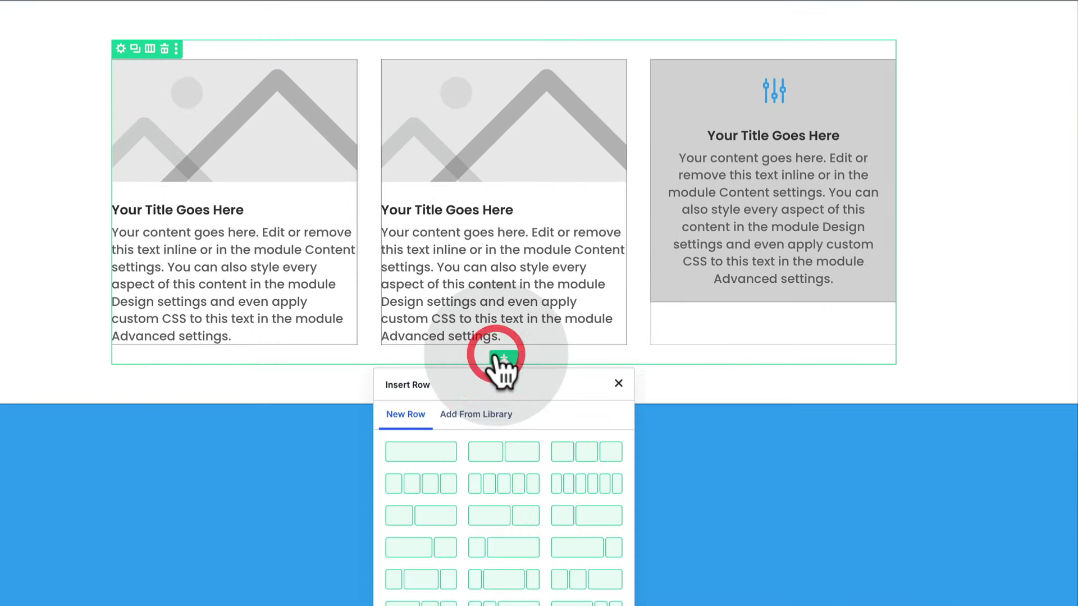
click(531, 453)
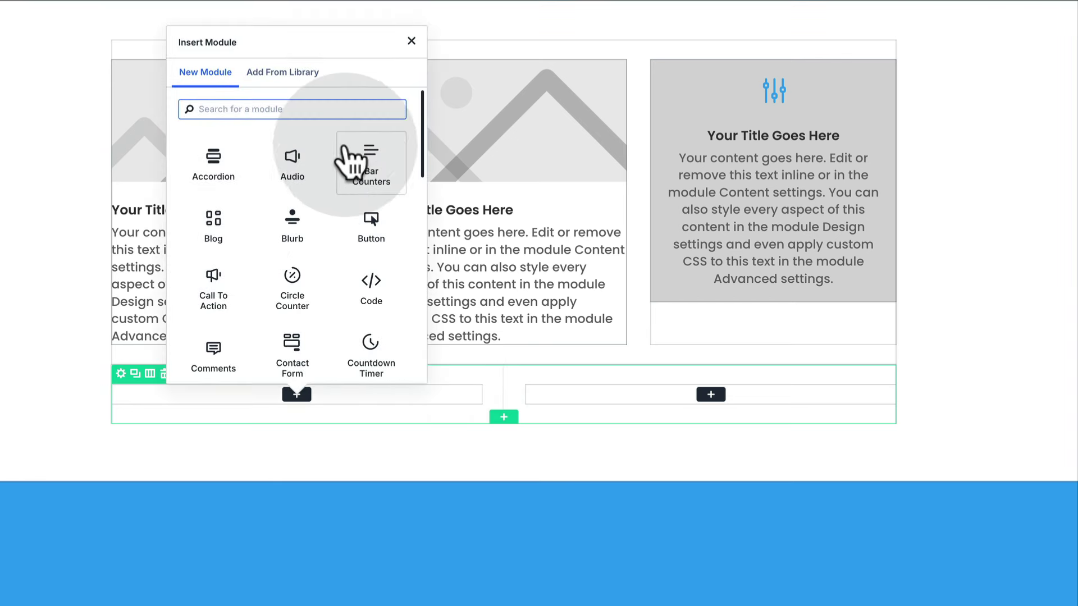
click(387, 185)
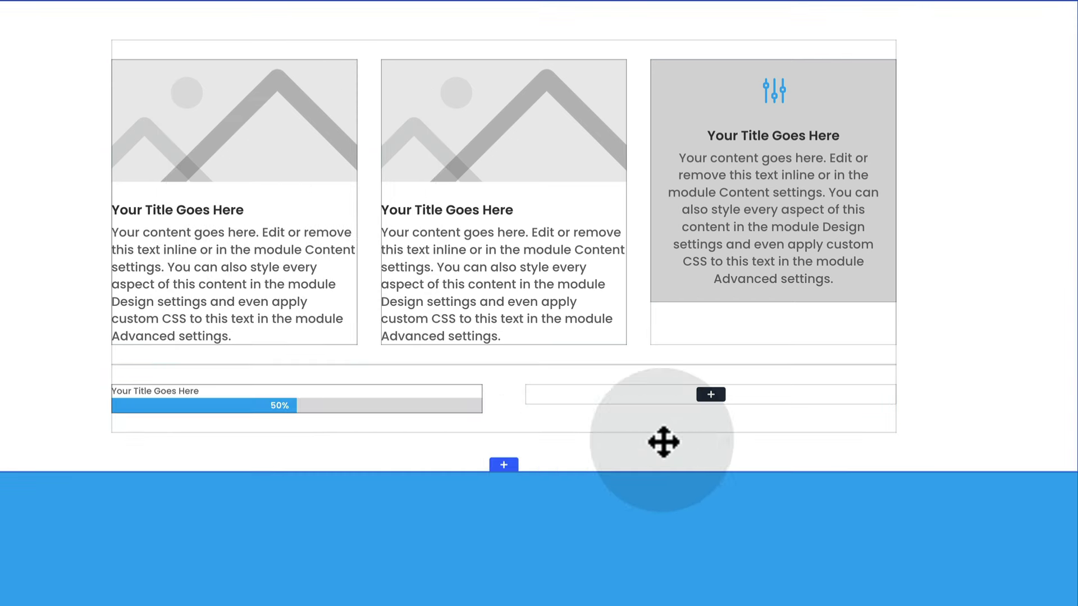
click(977, 389)
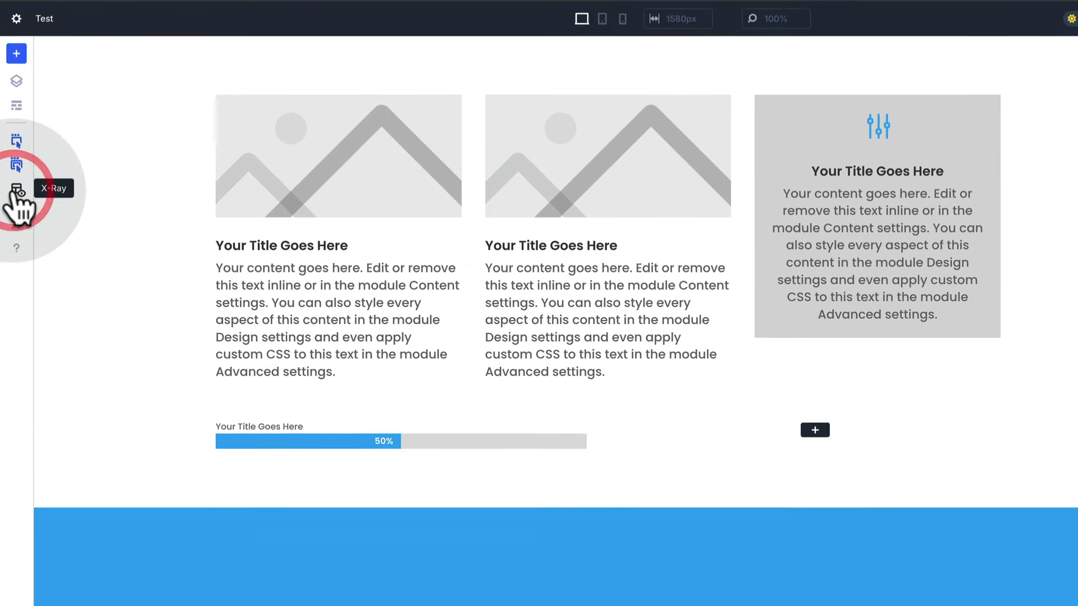
Toggle X-Ray view to compare the page with and without element outlines, leaving the outlines on
click(17, 190)
click(17, 190)
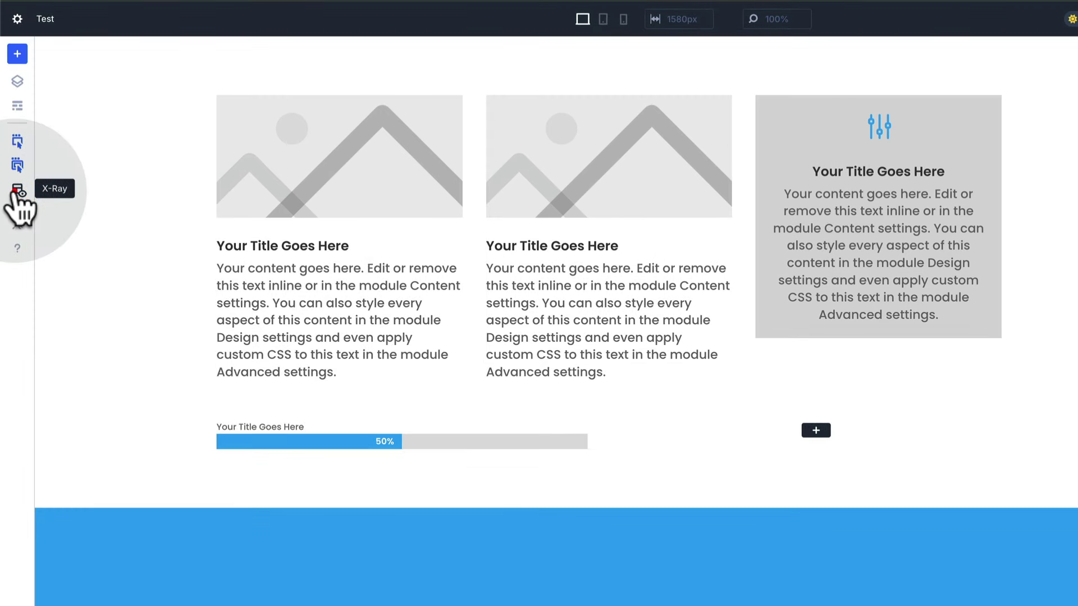
click(17, 191)
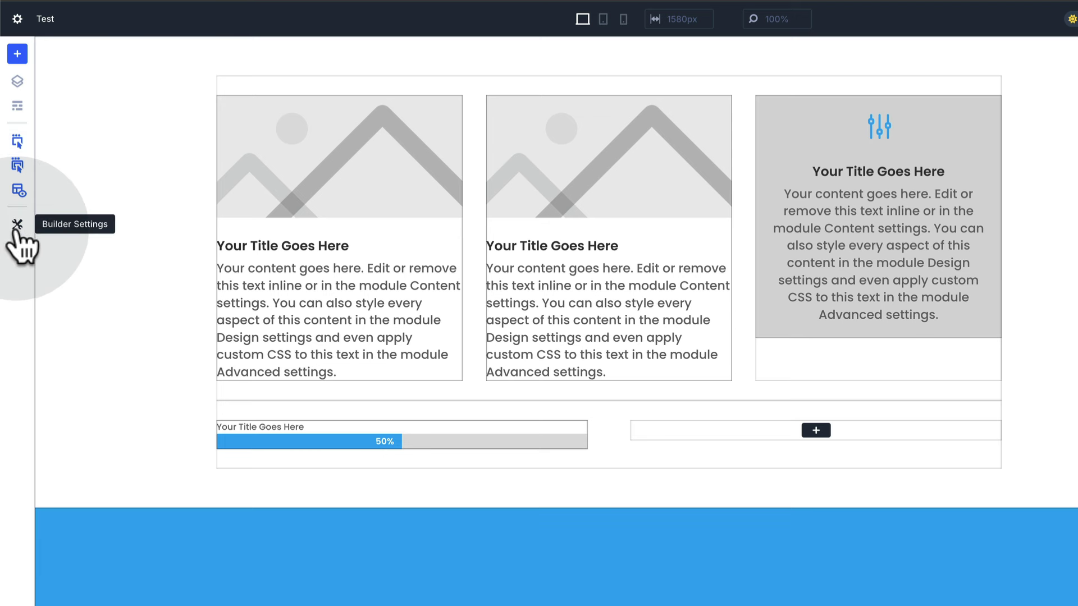
Set the builder's default view mode to Wireframe View
click(17, 226)
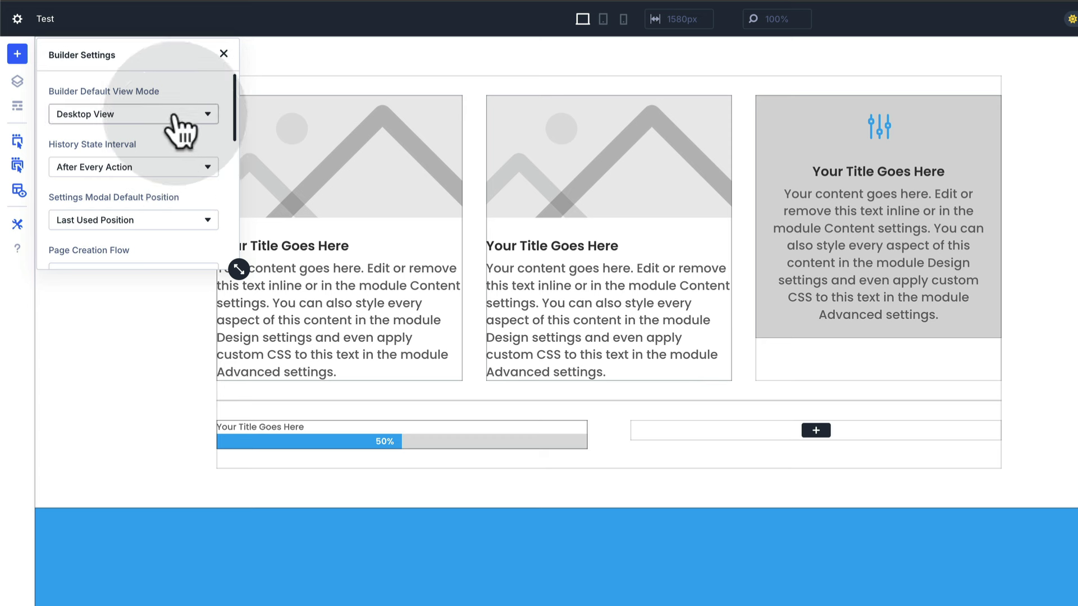
click(150, 114)
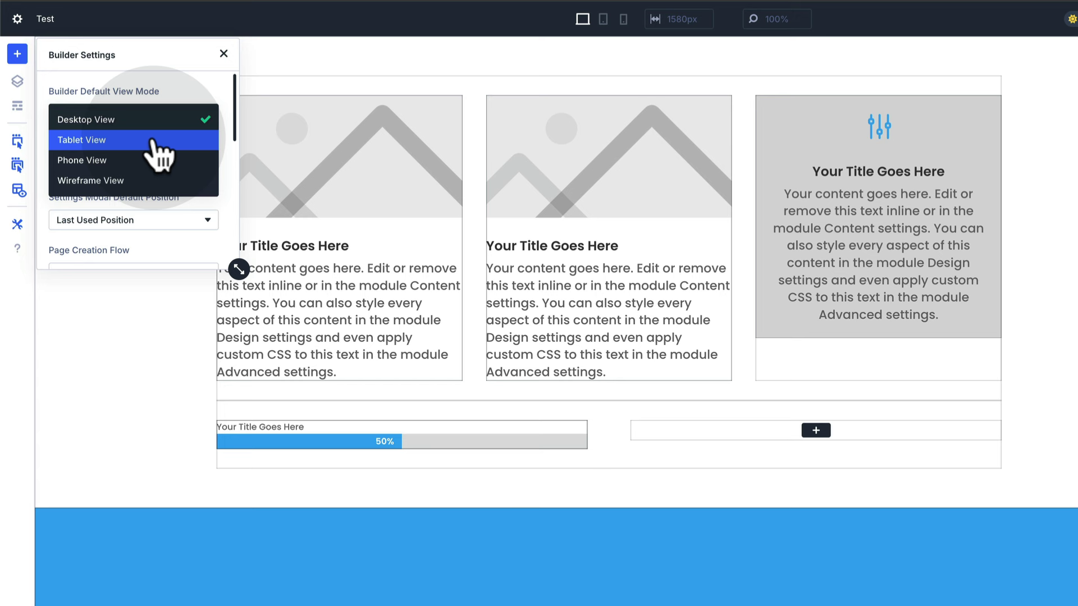
click(148, 185)
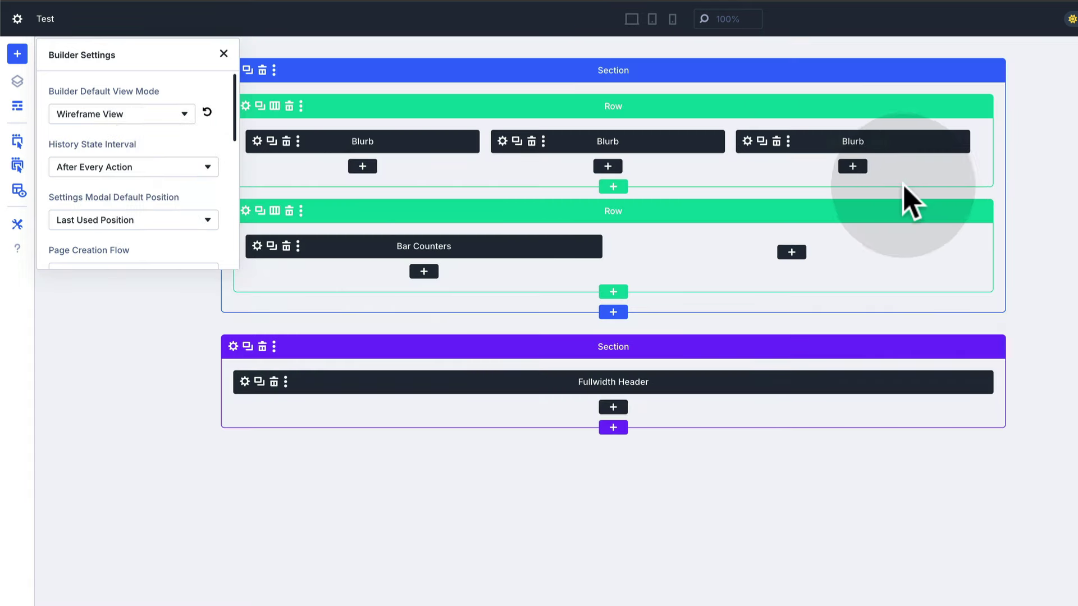
Duplicate the third Blurb and move the copy into the empty second column of the Bar Counters row
click(762, 141)
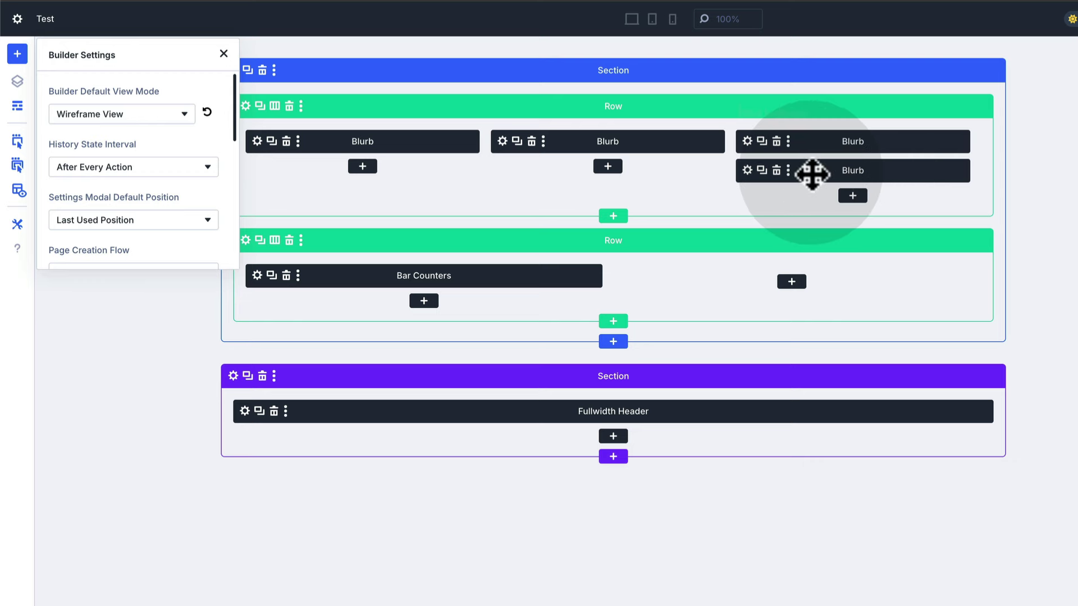
drag(813, 174, 793, 271)
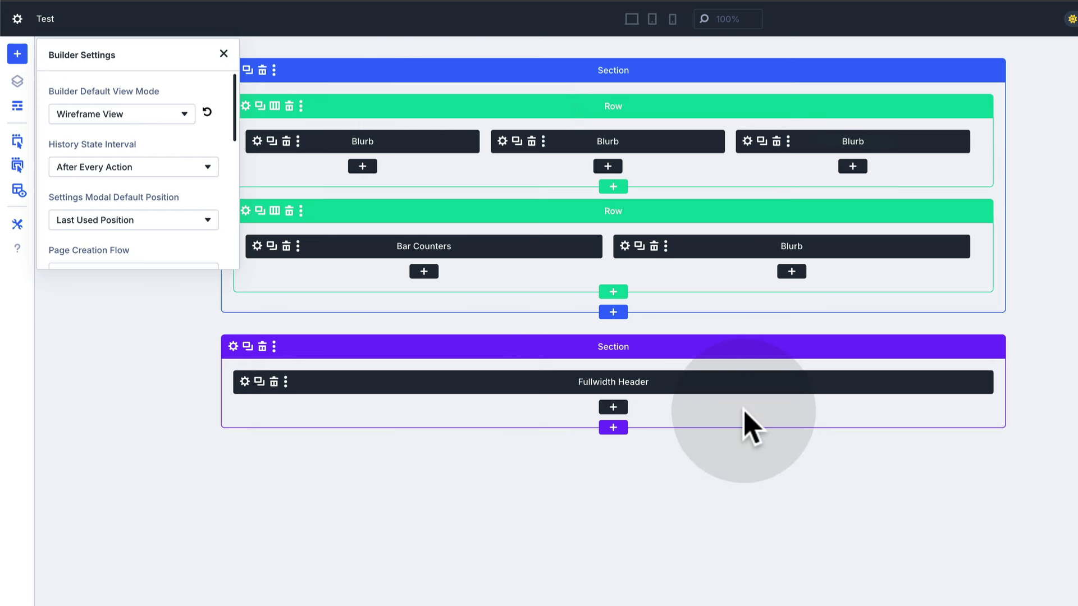
Set the builder's default view mode to Desktop View and look through the remaining builder settings
click(118, 115)
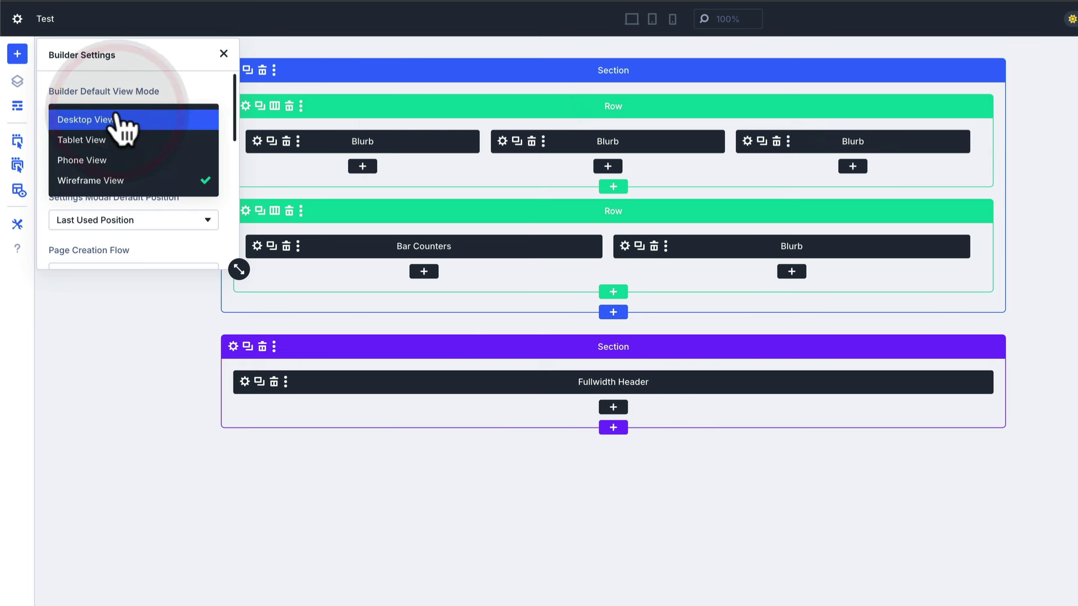
click(167, 121)
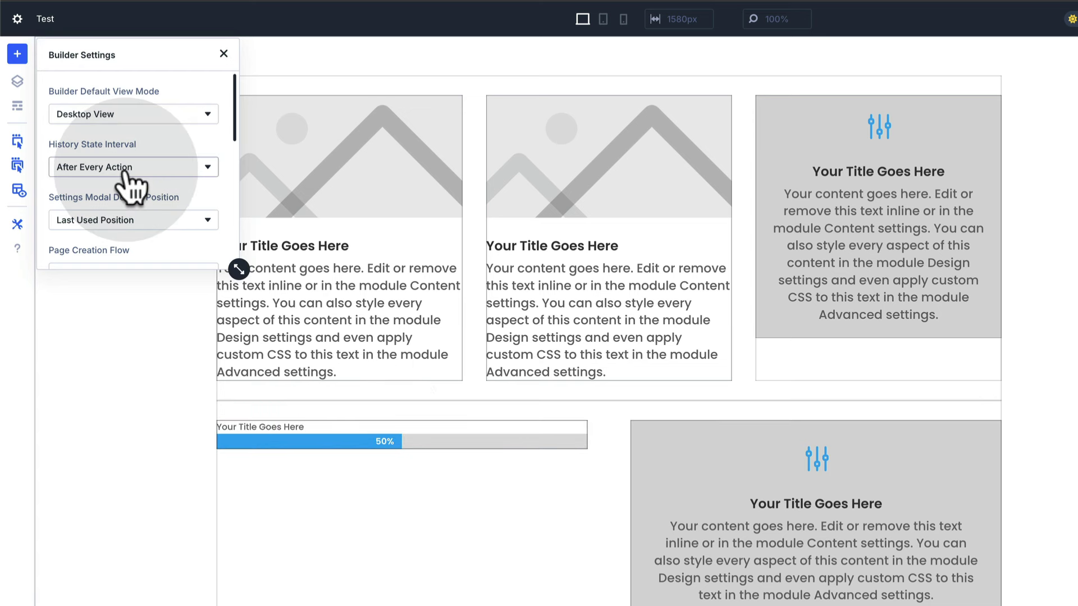
scroll(124, 198, down, 3)
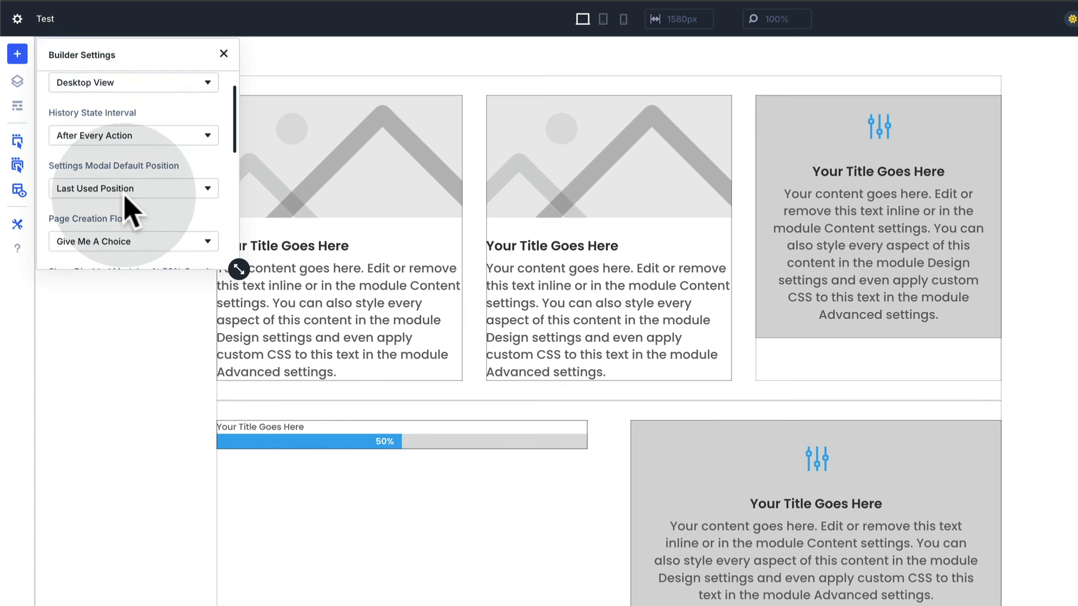
scroll(134, 202, down, 1)
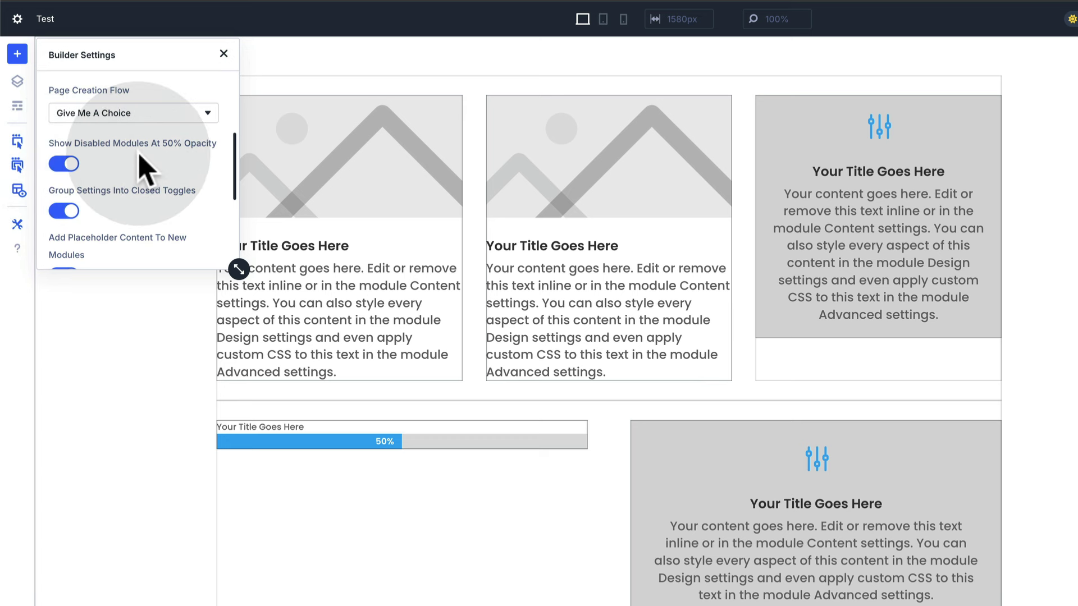
scroll(143, 169, down, 3)
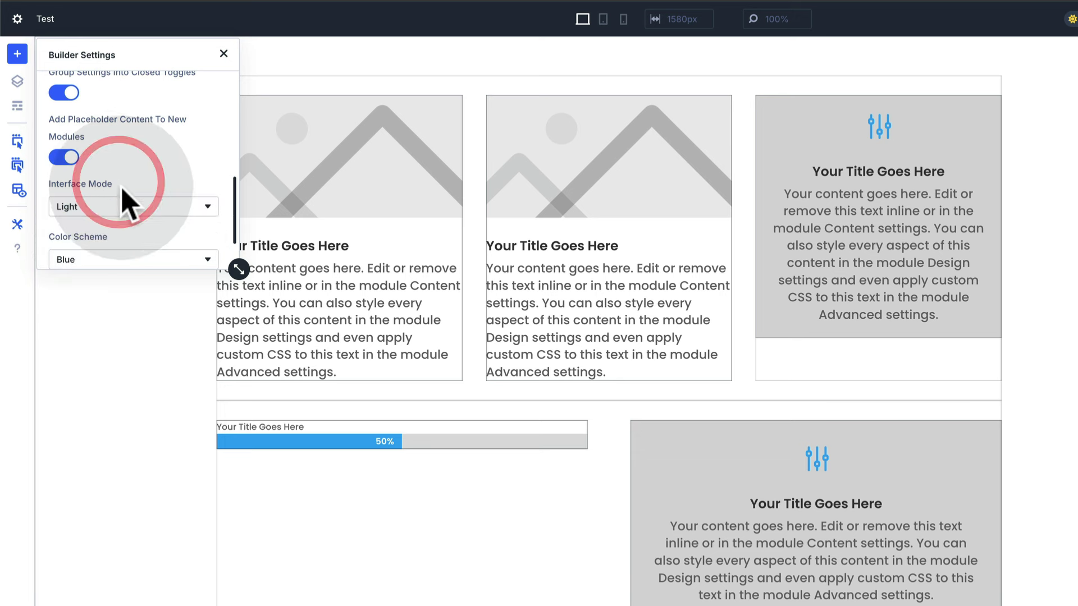
scroll(132, 213, down, 2)
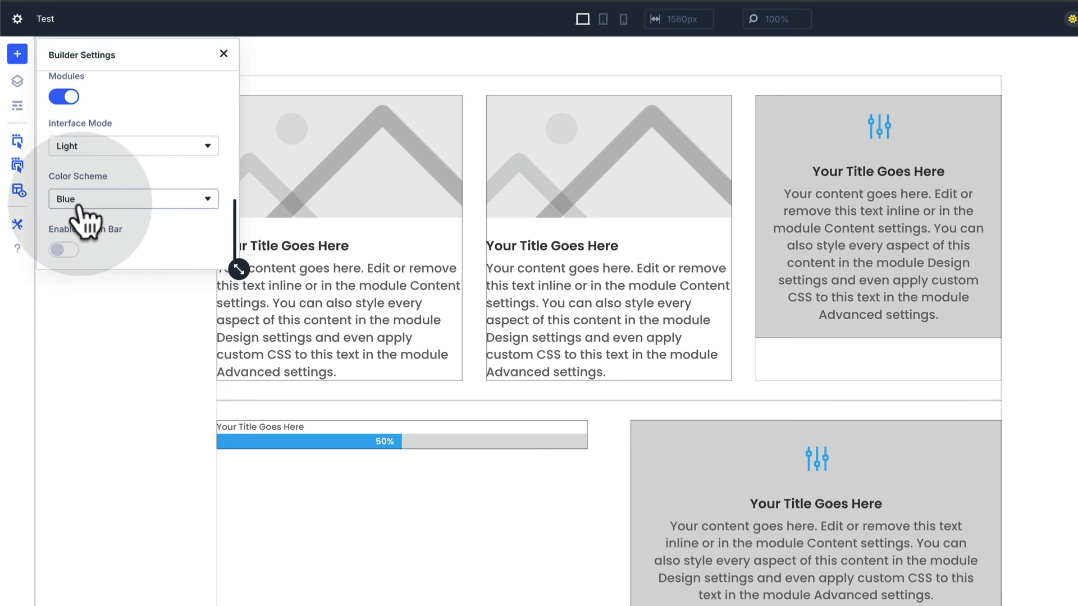
Try Purple as the builder's color scheme and settle on Red
click(106, 201)
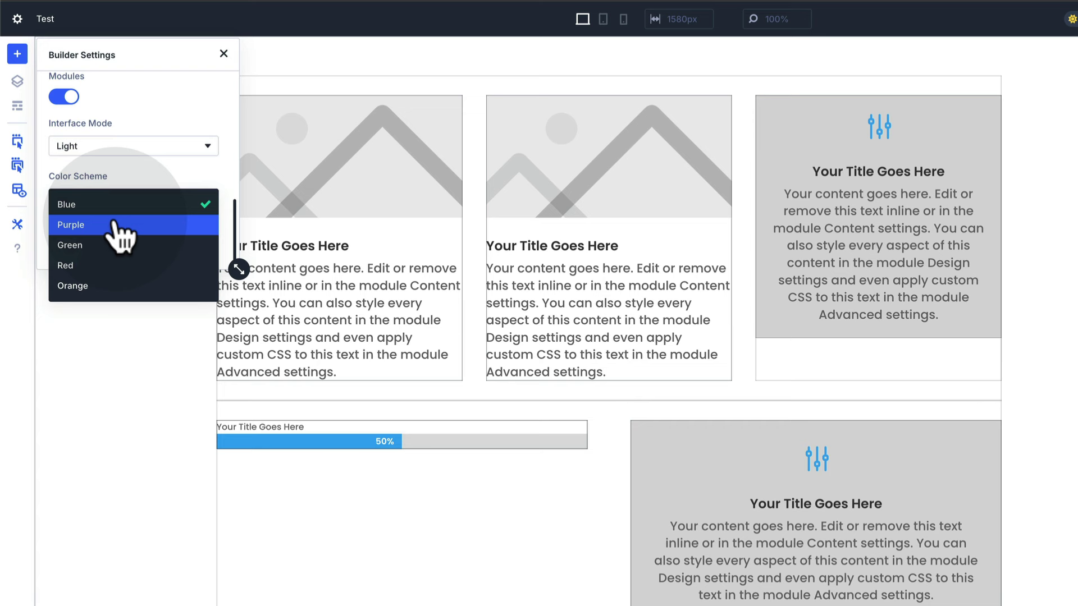
click(119, 227)
click(116, 198)
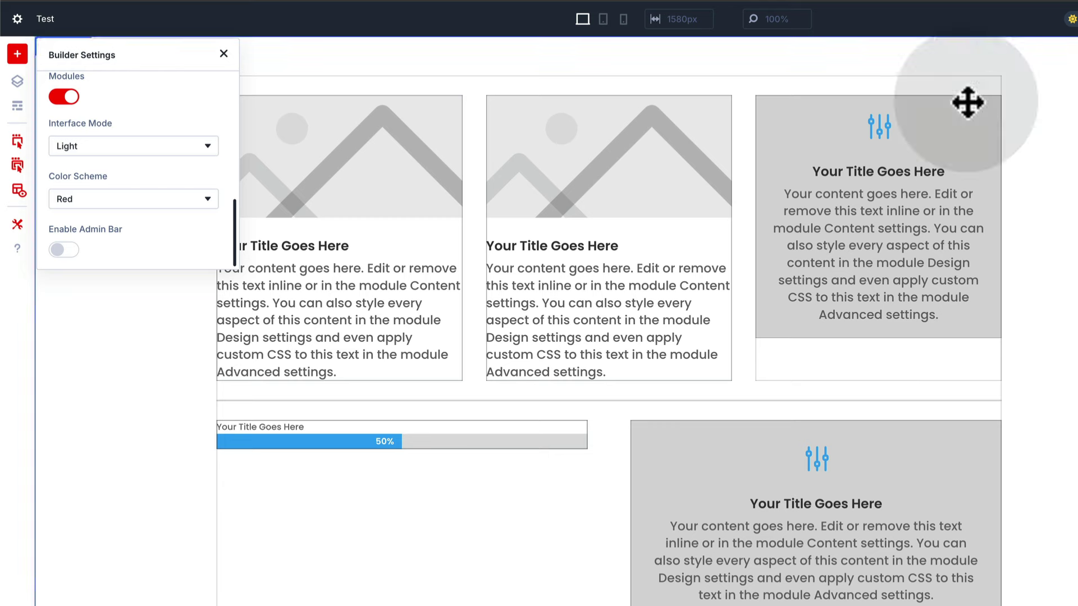
Enable the admin bar in the builder settings and save the page
click(64, 250)
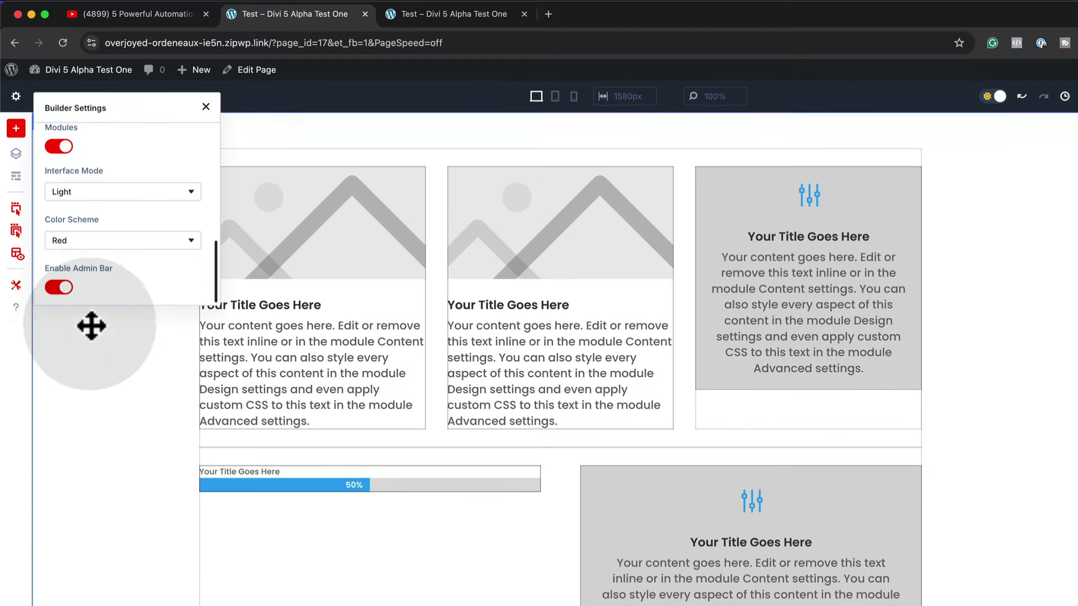
mouse_move(84, 69)
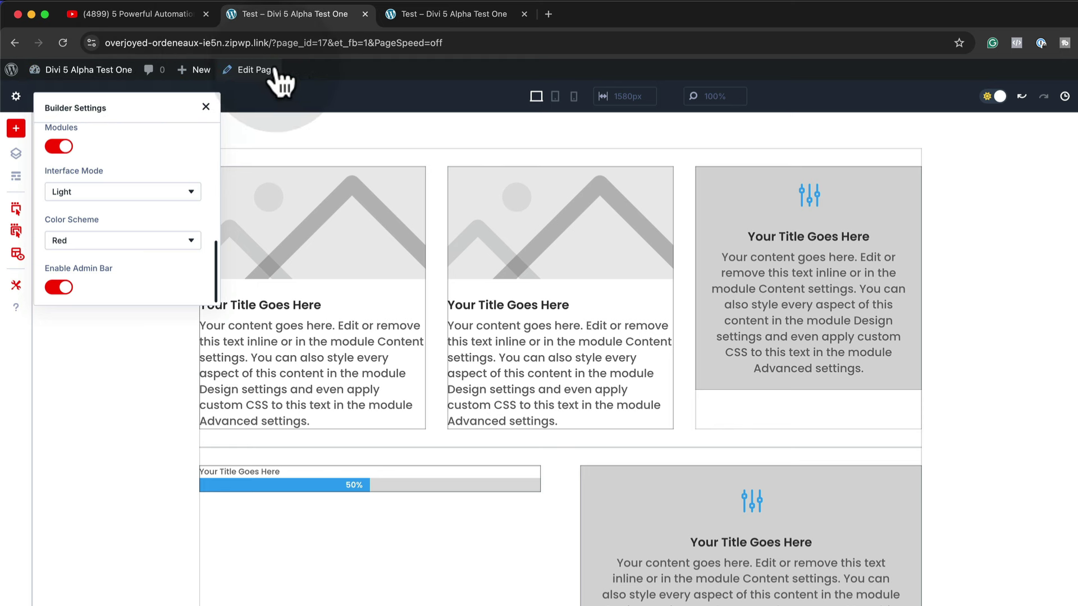
click(206, 107)
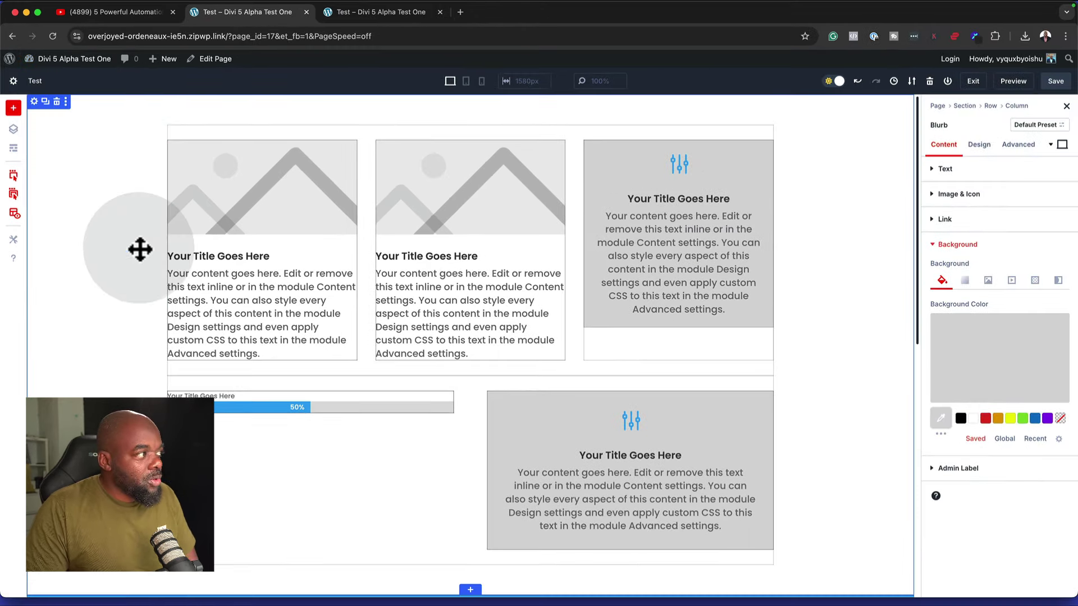
click(1055, 83)
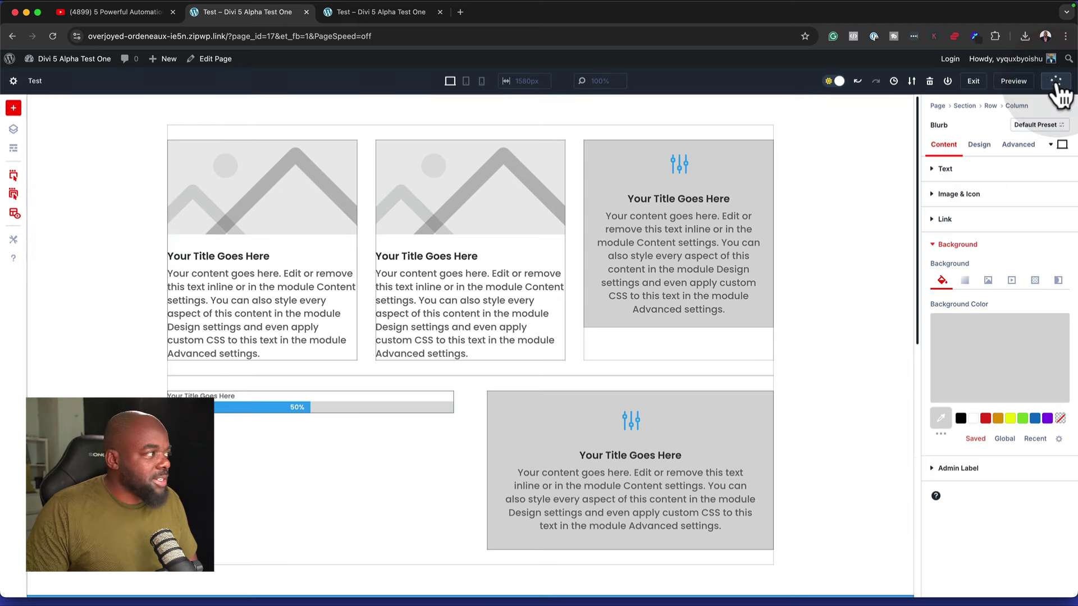
Briefly play the introduction video in the Divi Builder Helper, pause it and close the helper
click(15, 259)
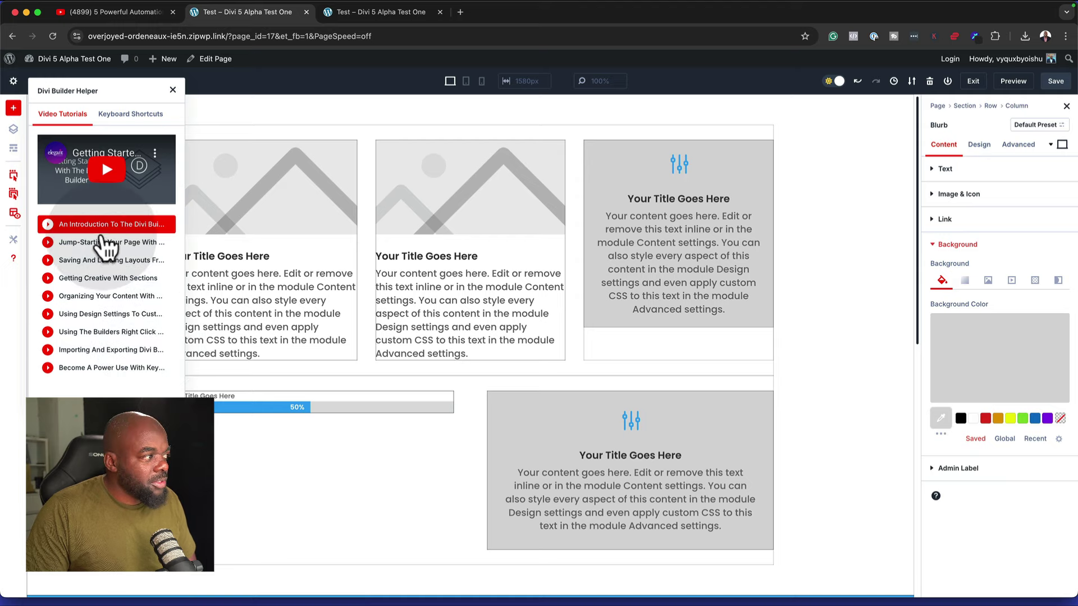
mouse_move(93, 175)
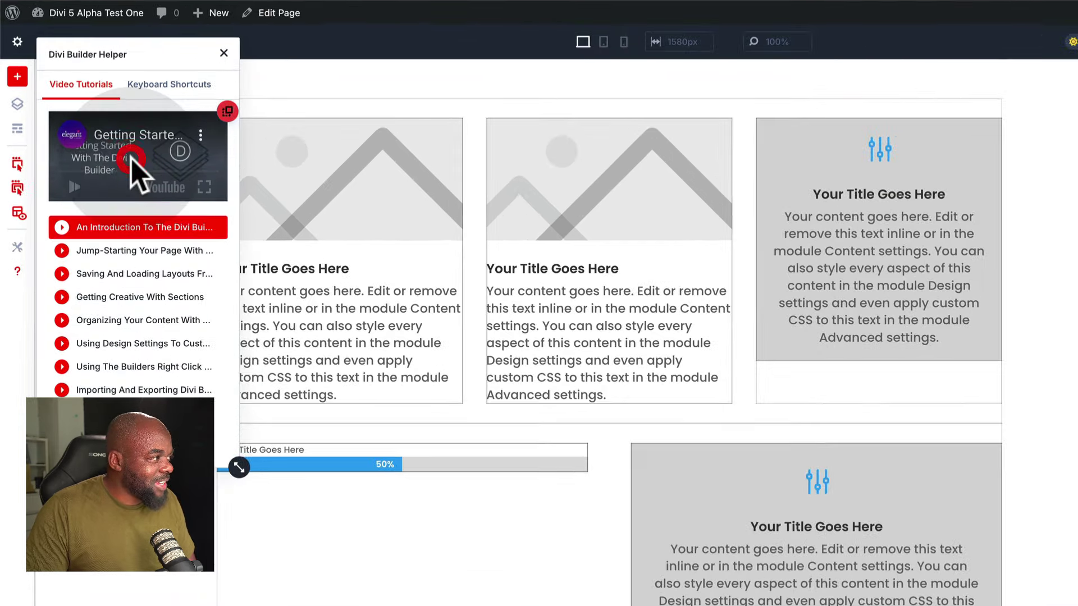
click(105, 175)
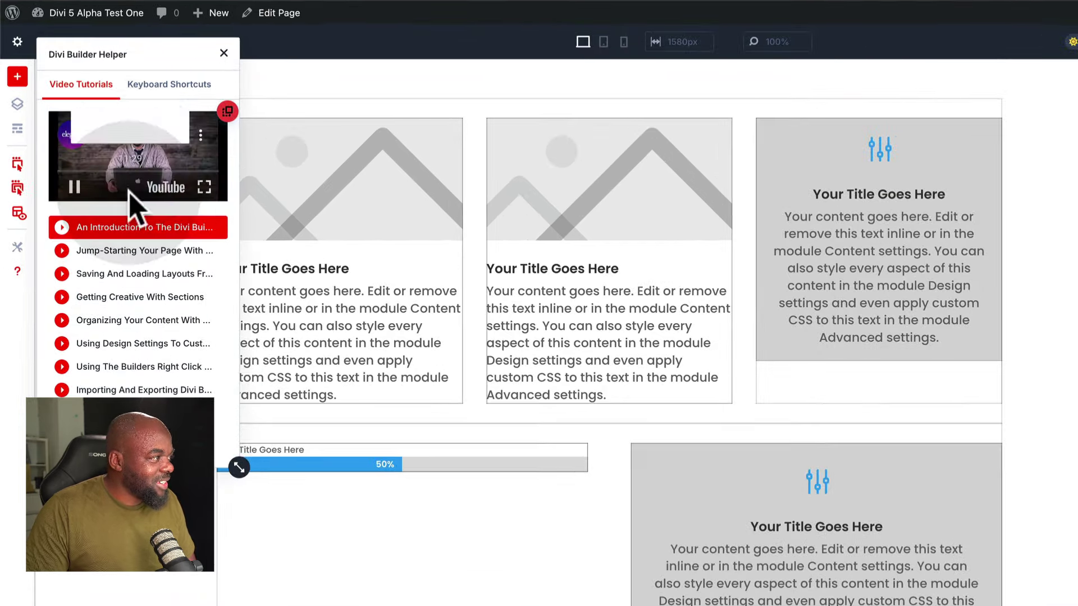
click(73, 186)
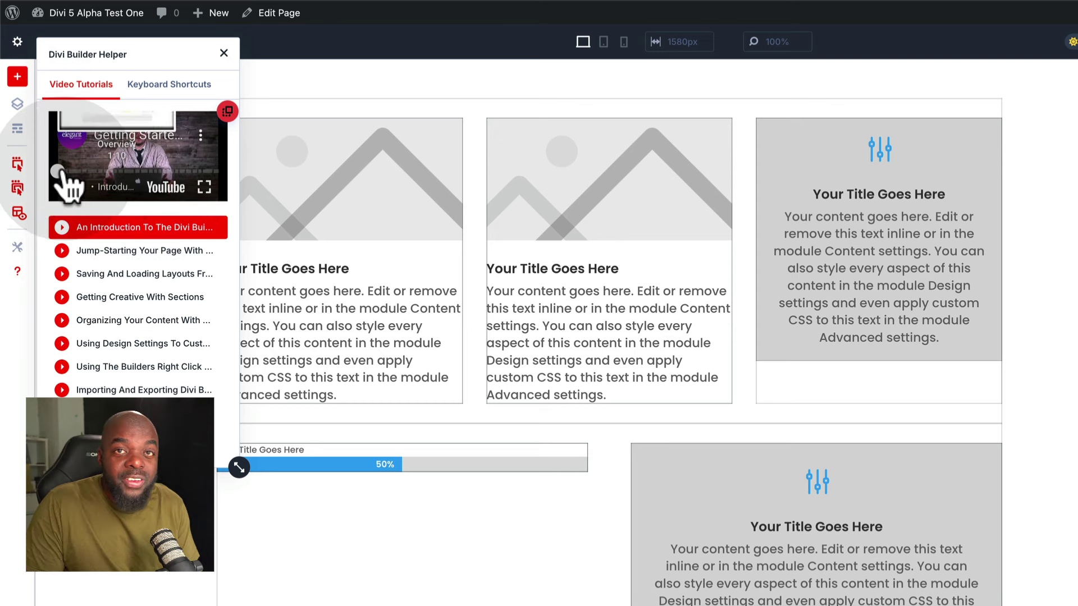
click(225, 56)
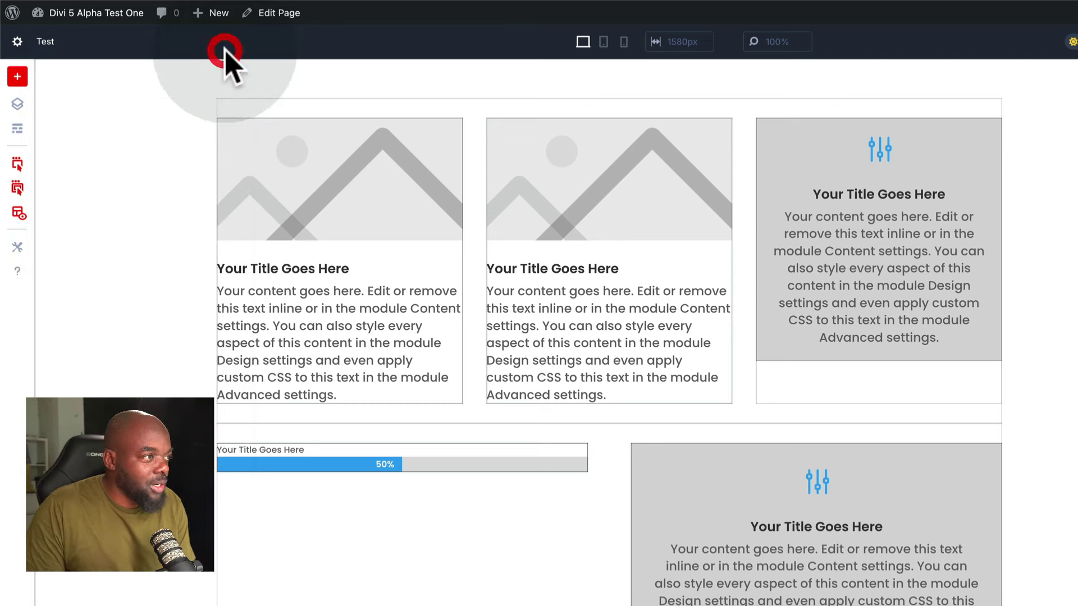
Change the page title to "Test One" in the page settings
click(751, 364)
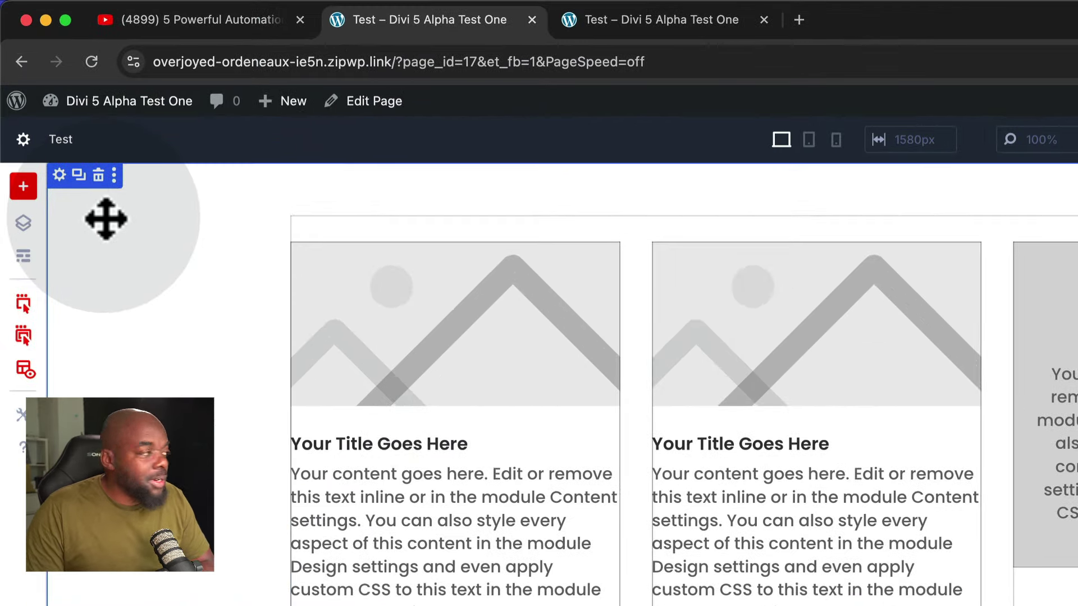
click(23, 139)
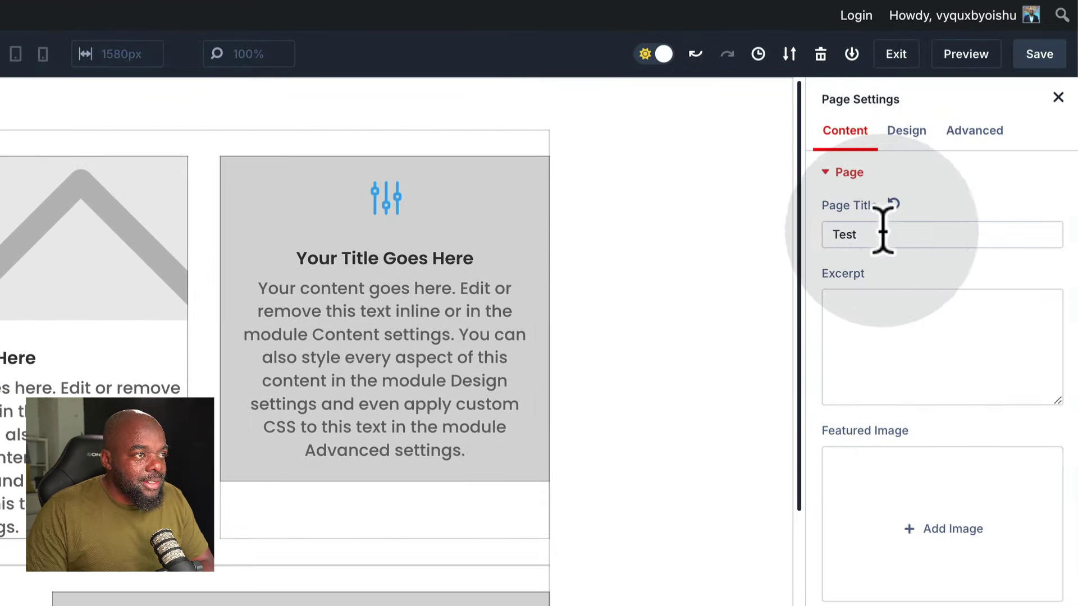
click(1077, 327)
drag(890, 240, 827, 234)
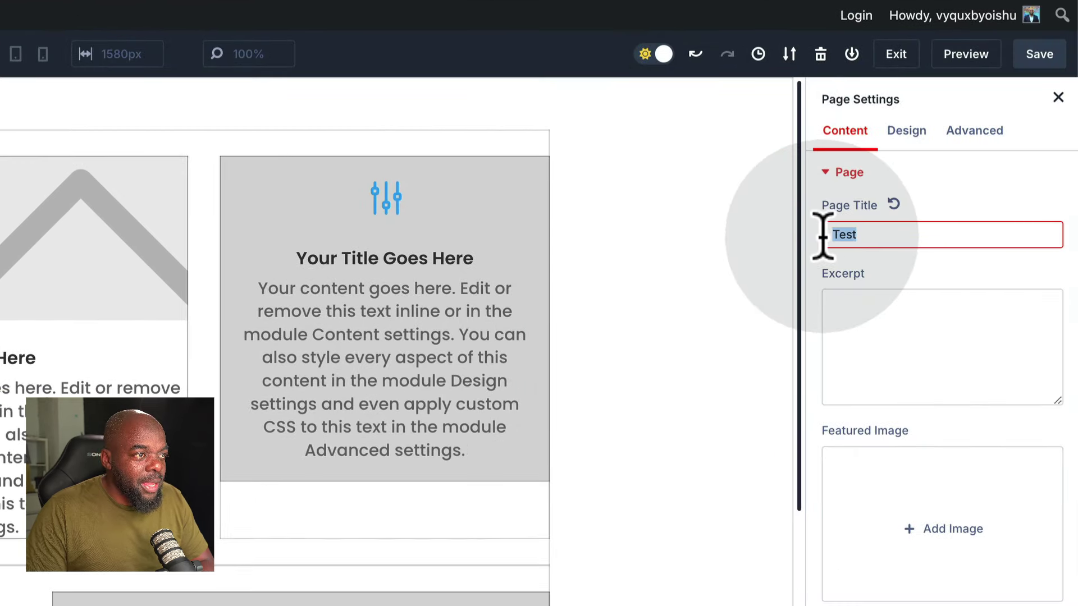
click(892, 231)
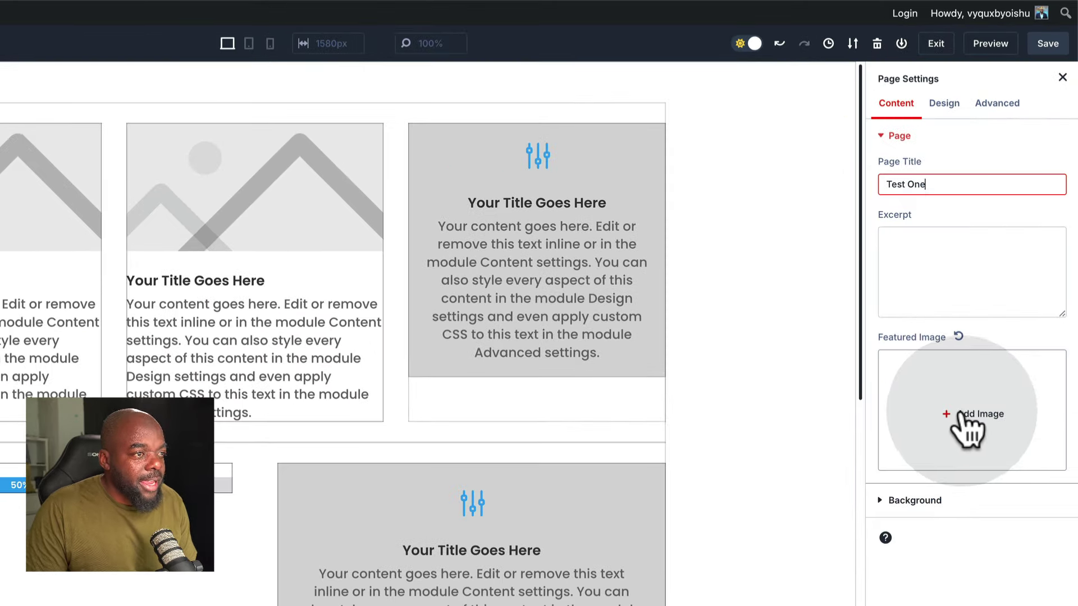
Look through the page settings for background, spacing, text, custom CSS, visibility and position
click(883, 501)
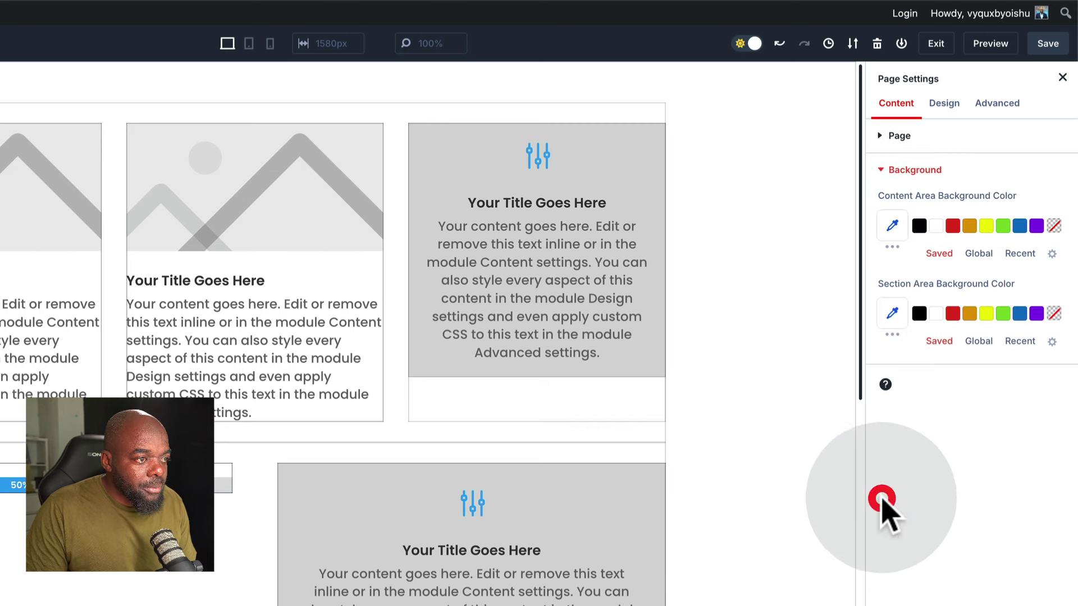
click(945, 104)
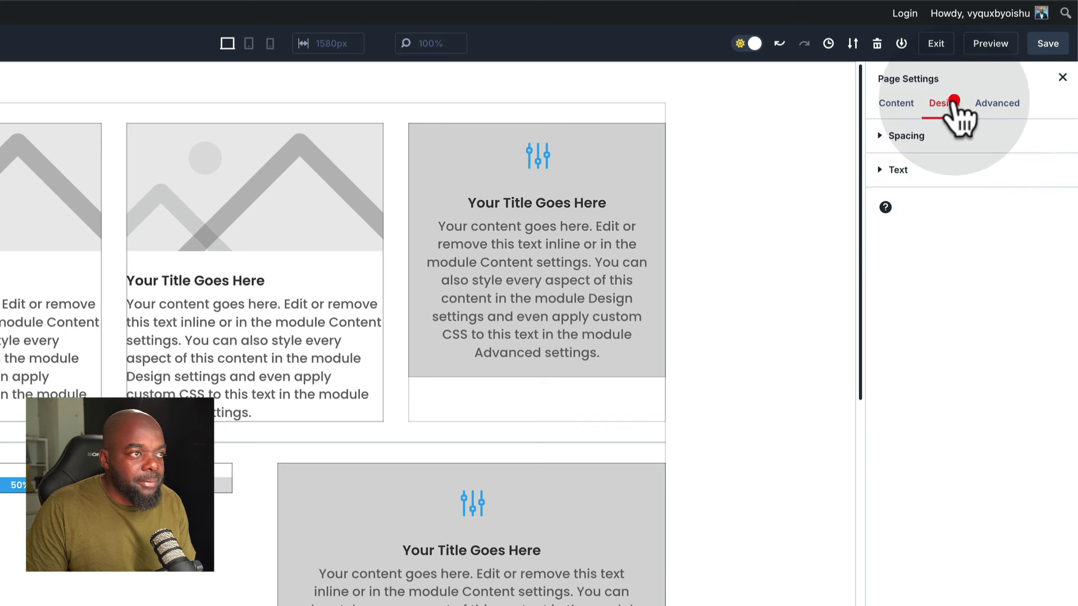
click(890, 138)
drag(970, 181, 935, 189)
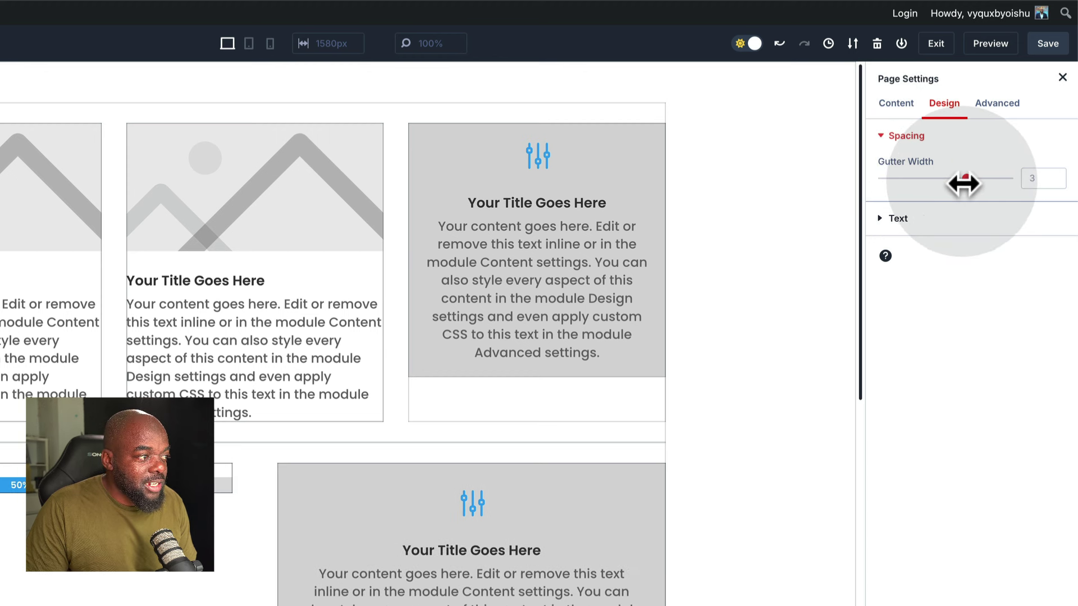
click(896, 219)
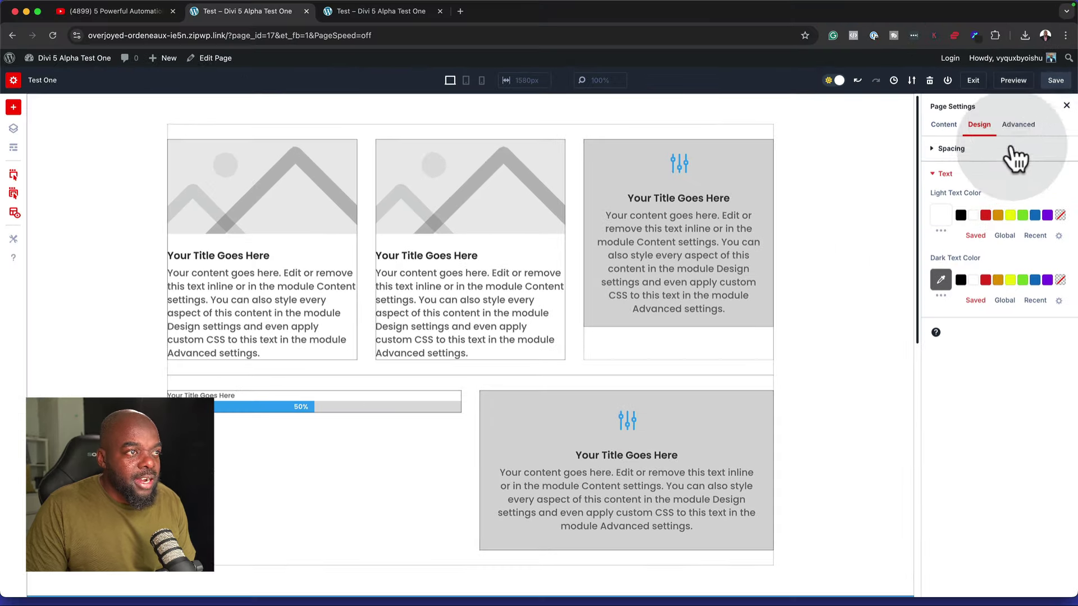
click(999, 105)
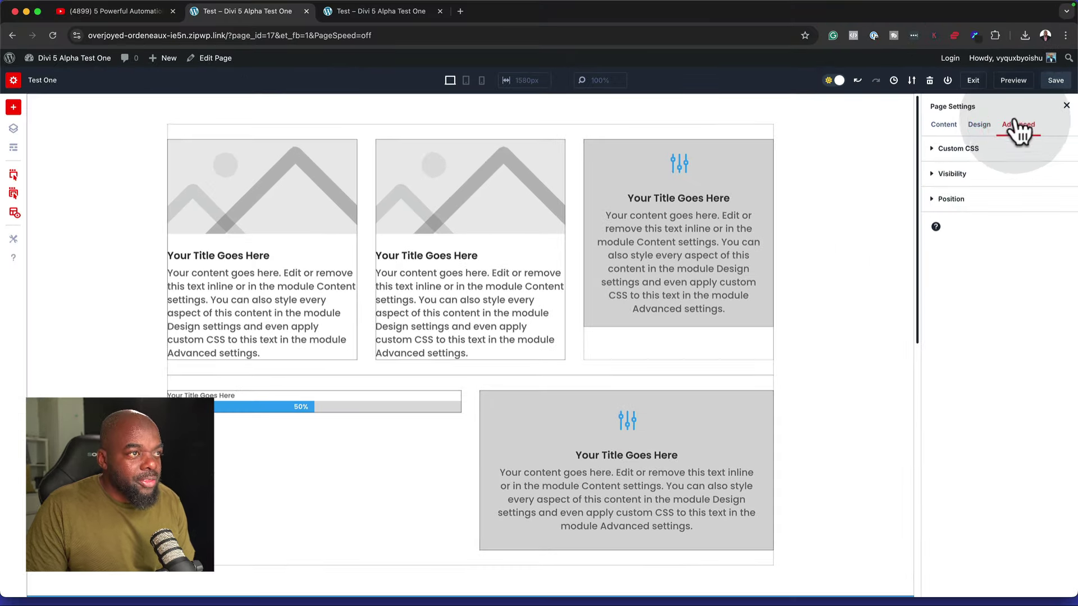
click(932, 150)
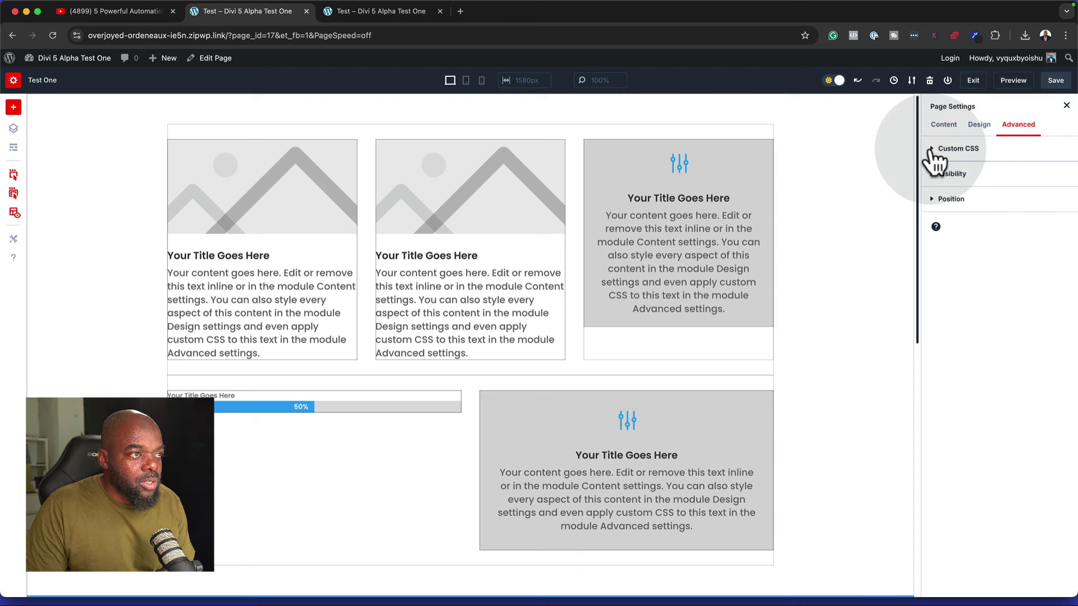
click(929, 283)
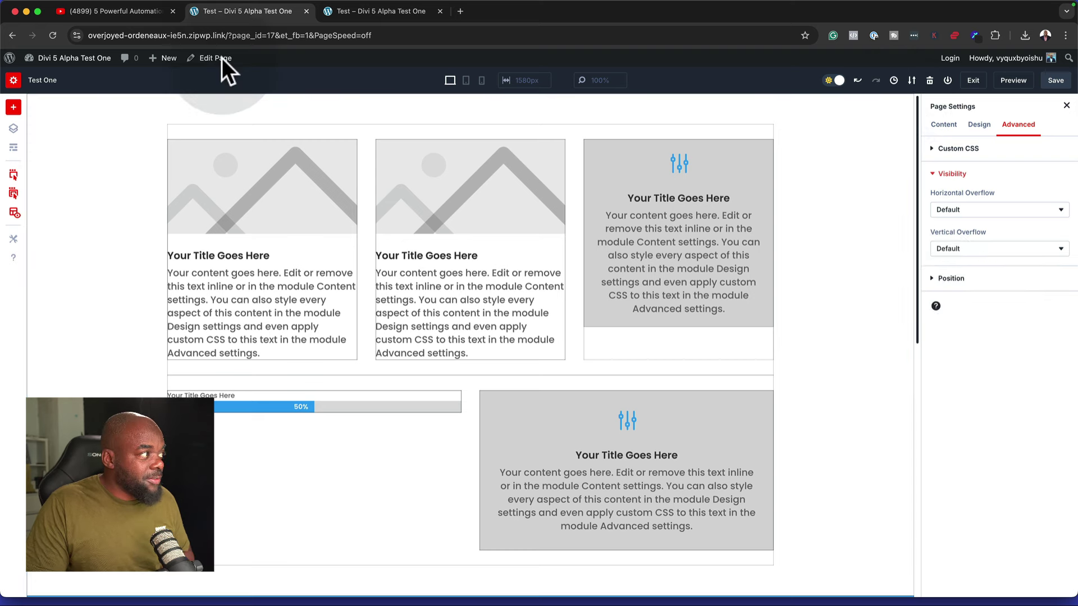
Close and reopen the page settings and save the page
click(13, 83)
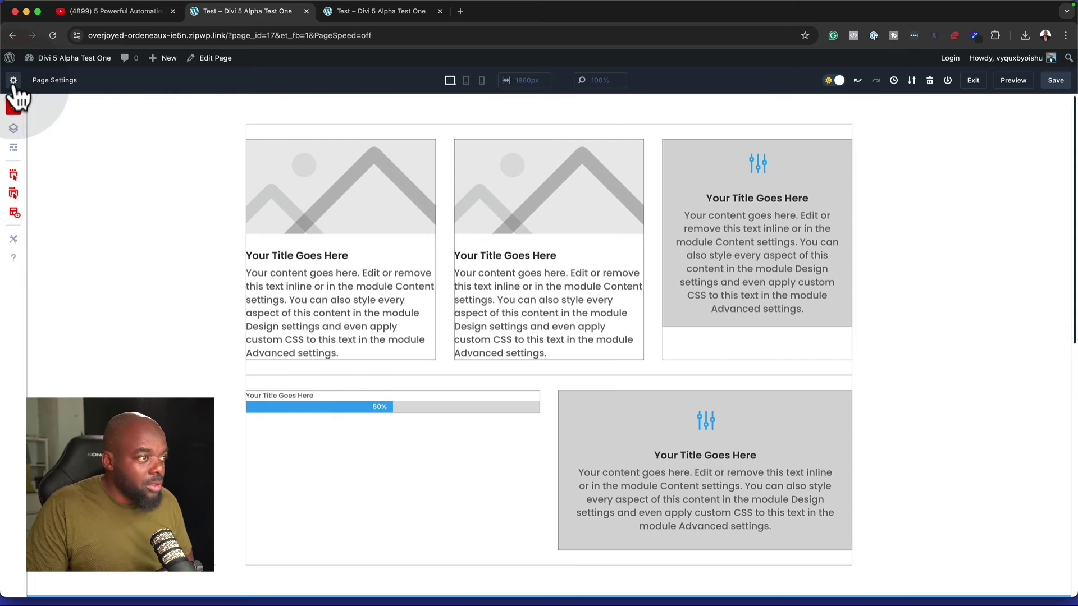
click(13, 81)
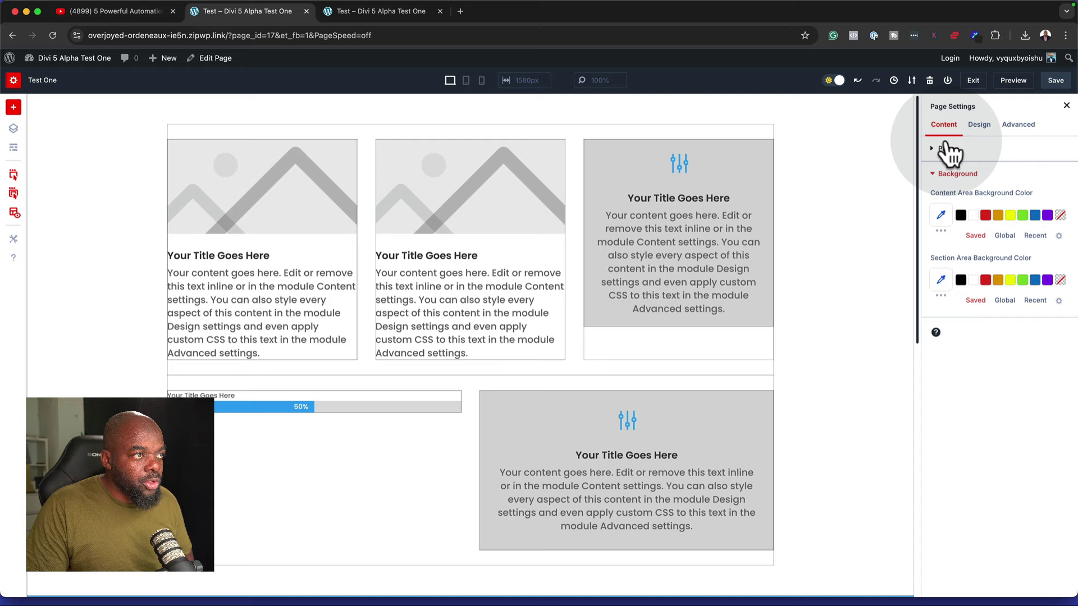
click(1056, 81)
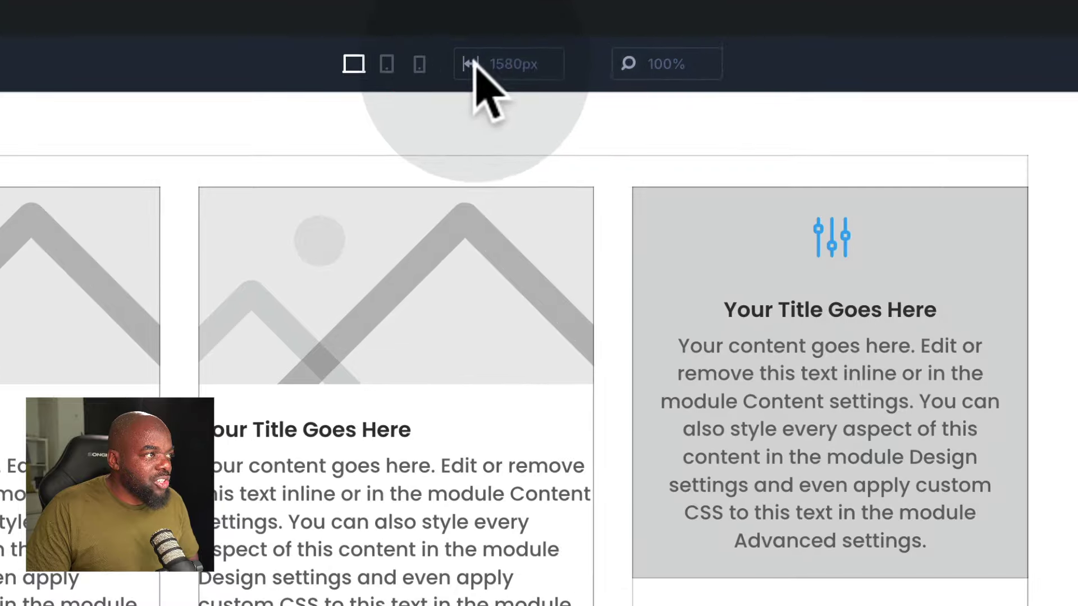
Set the builder's canvas width to 1480 px
click(546, 80)
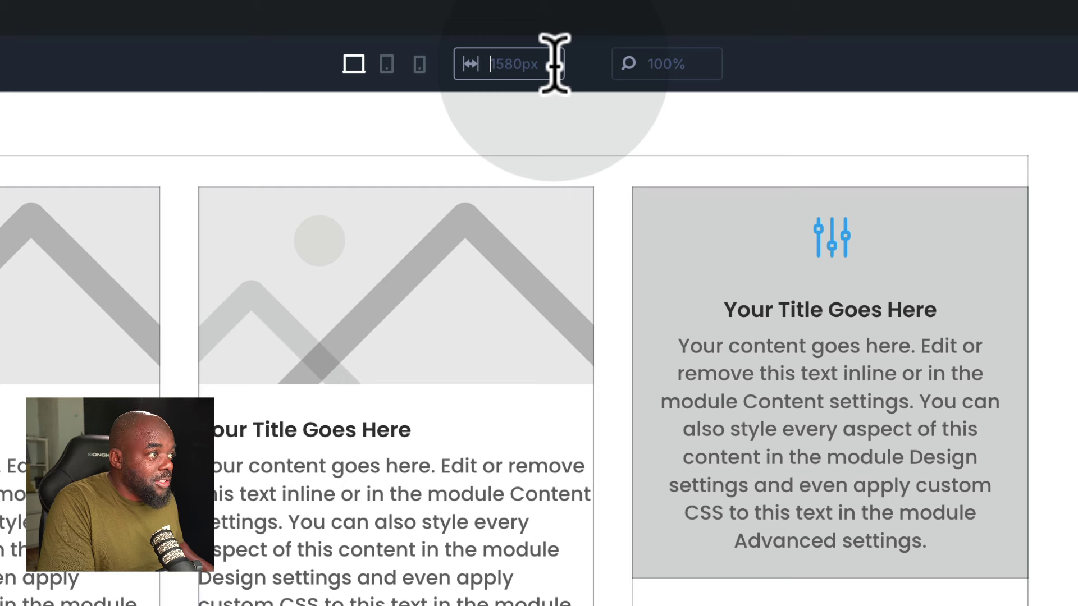
text(1480)
key(Return)
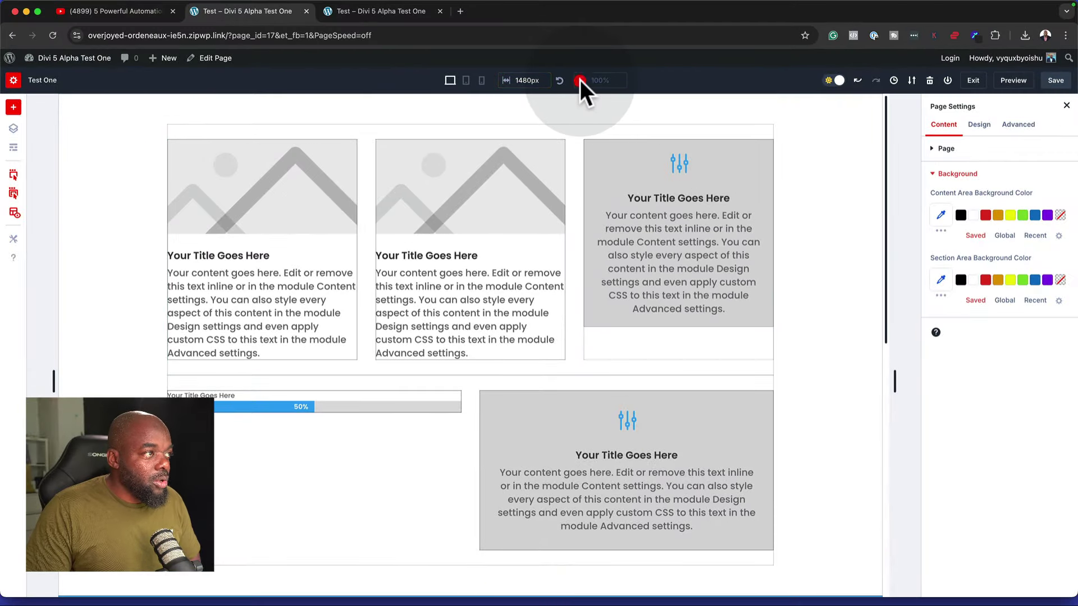
Zoom the canvas out in steps to 40%, reset it to 100% and look over the preset zoom levels
click(609, 81)
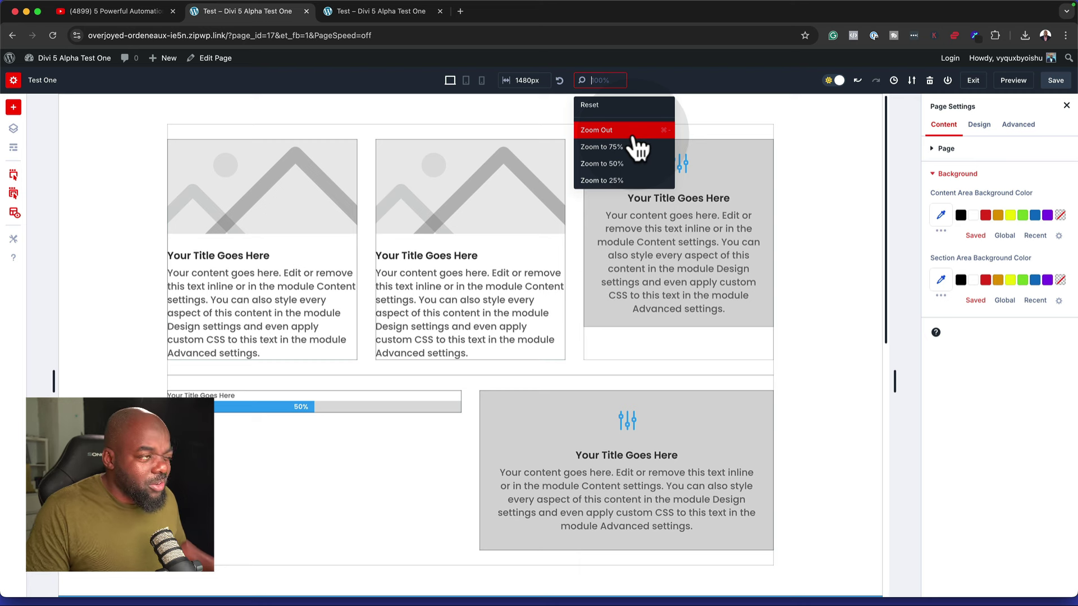
click(818, 138)
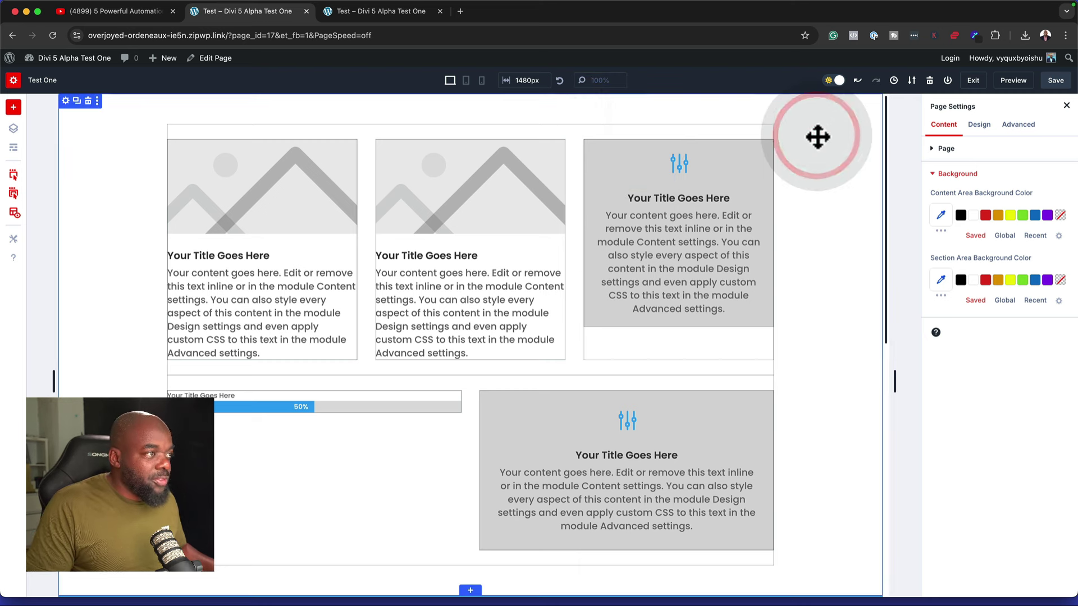
key(super+minus)
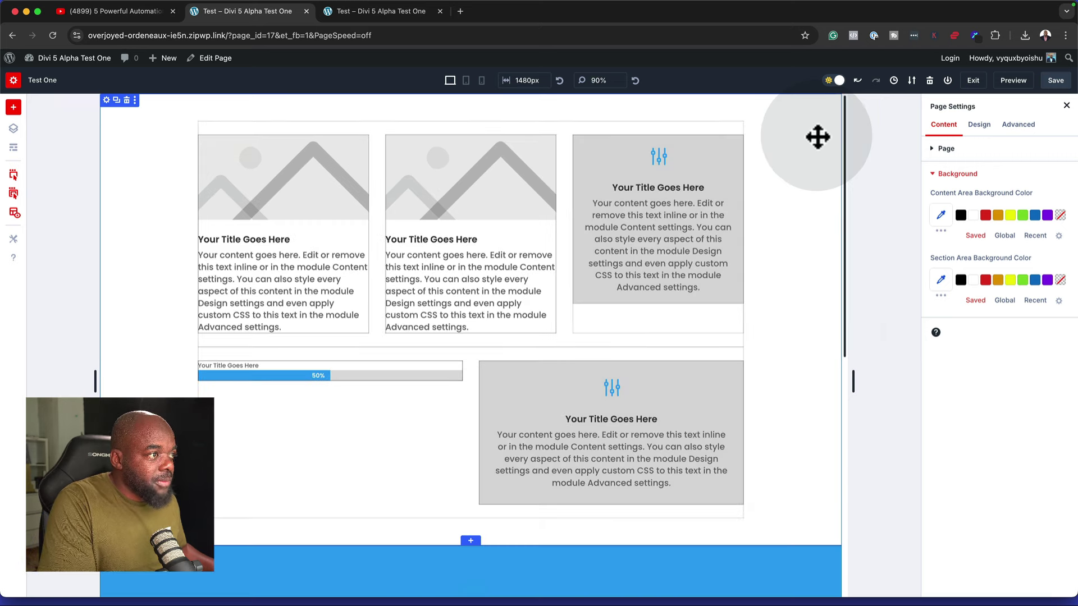
key(super+minus)
key(super+minus)
key(super+minus)
key(super+minus)
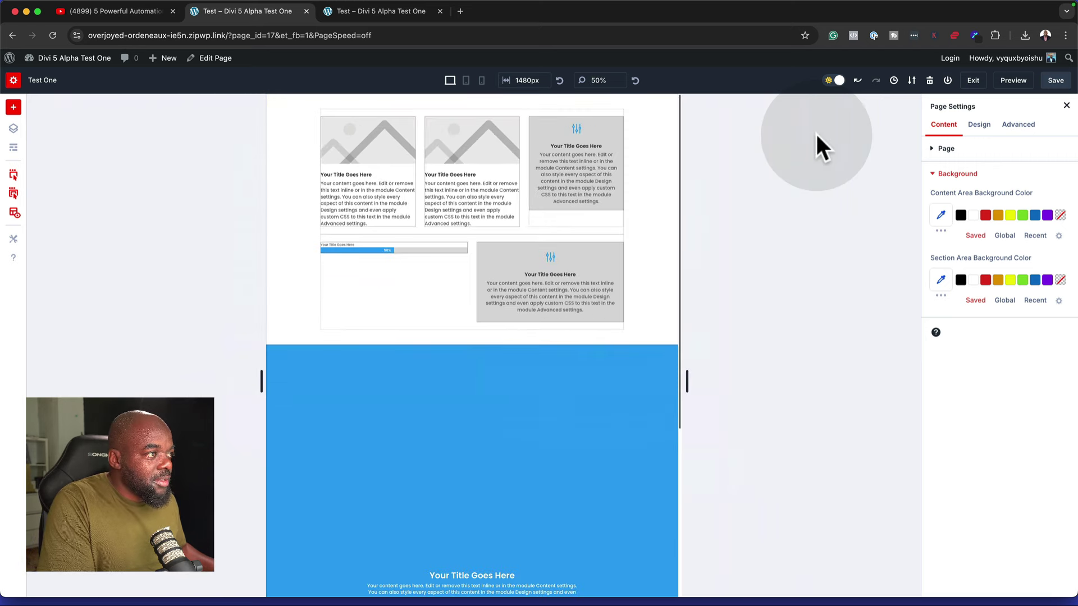
key(super+minus)
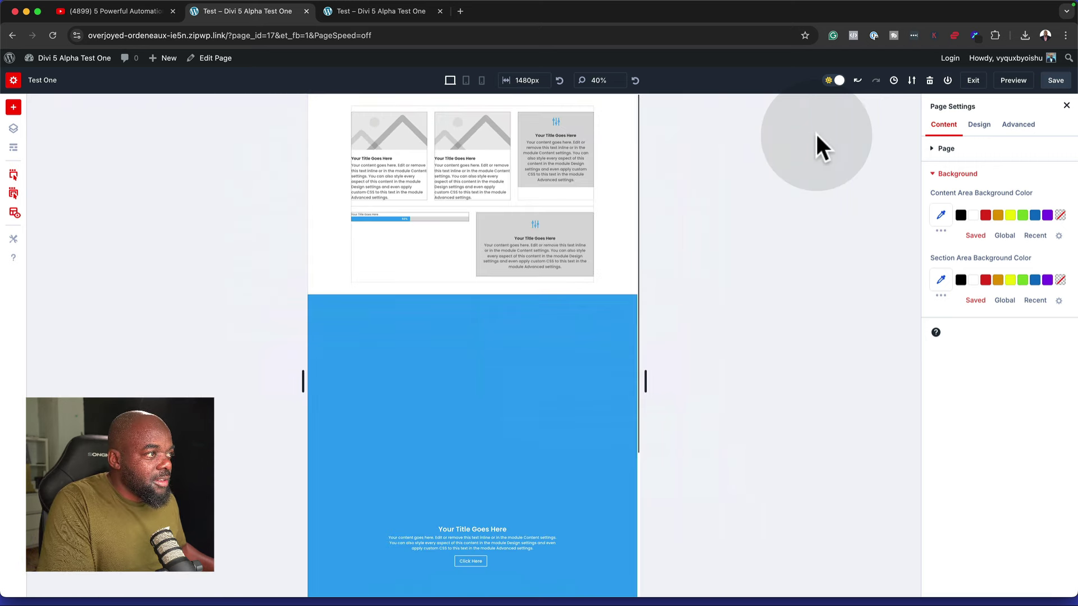
click(635, 81)
click(609, 82)
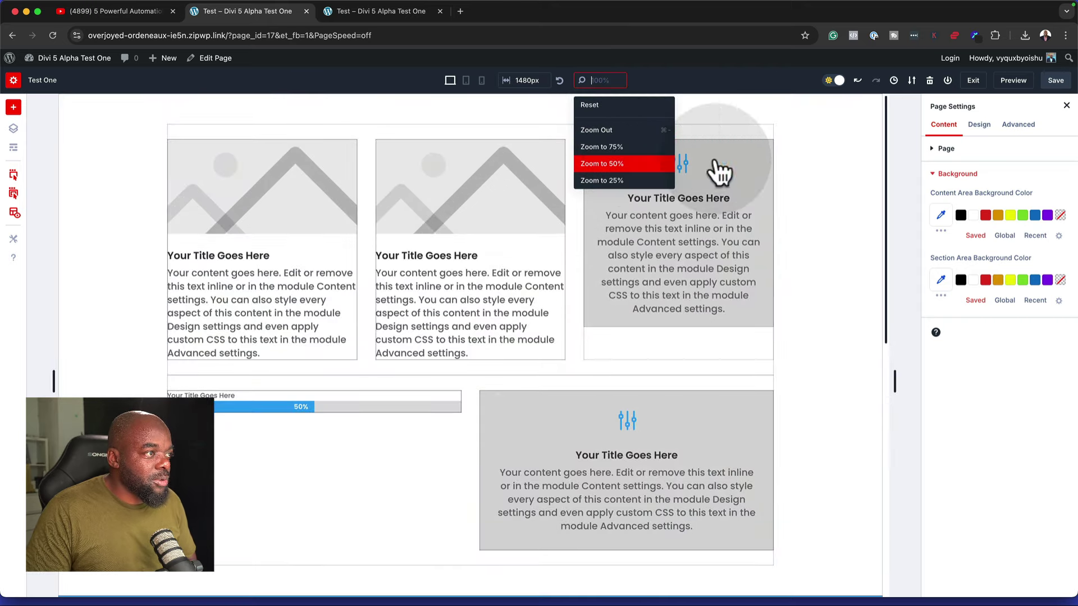
click(993, 337)
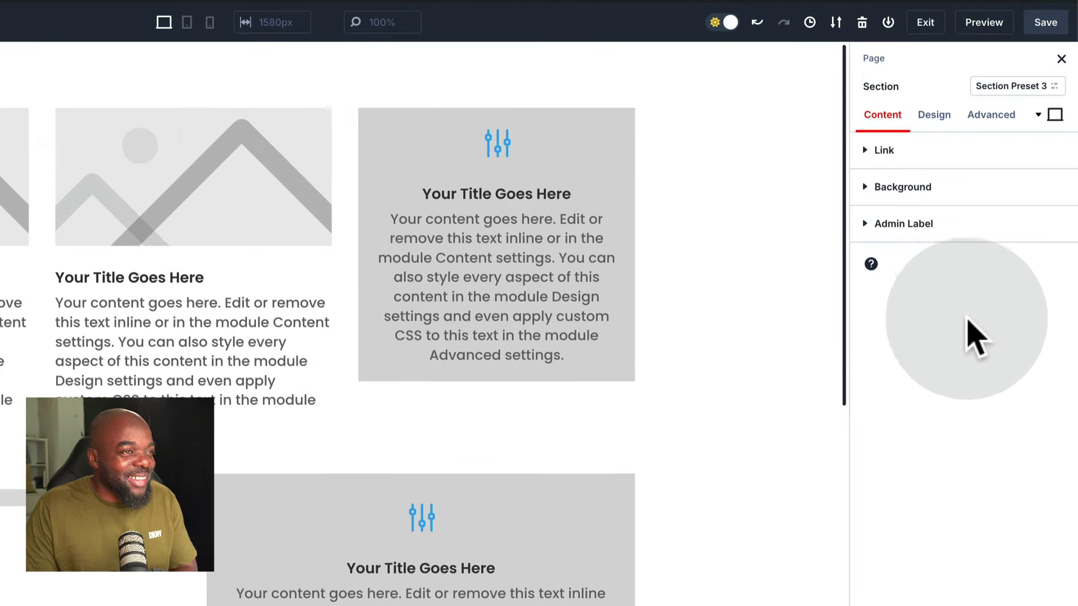
Give the third blurb in the first row a yellow background in the Hover state and save the page
click(1055, 115)
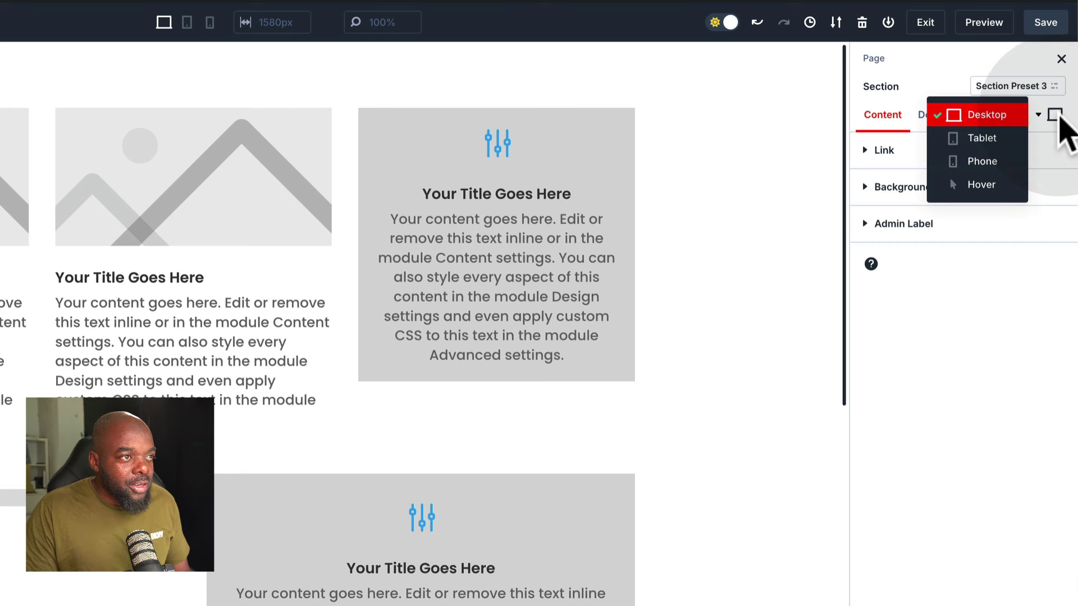
click(986, 190)
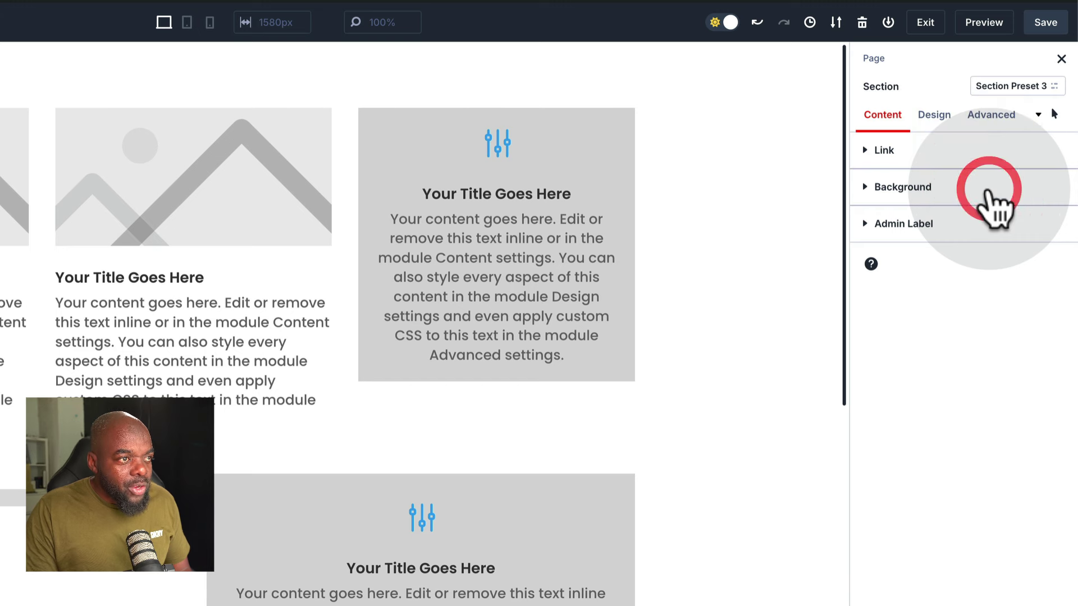
click(581, 156)
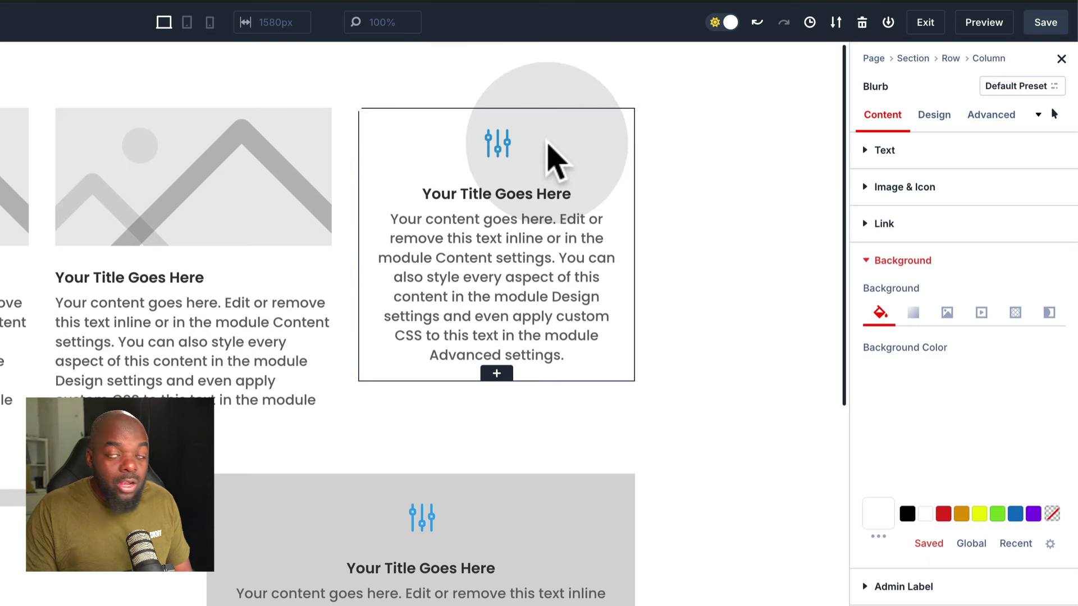
click(926, 514)
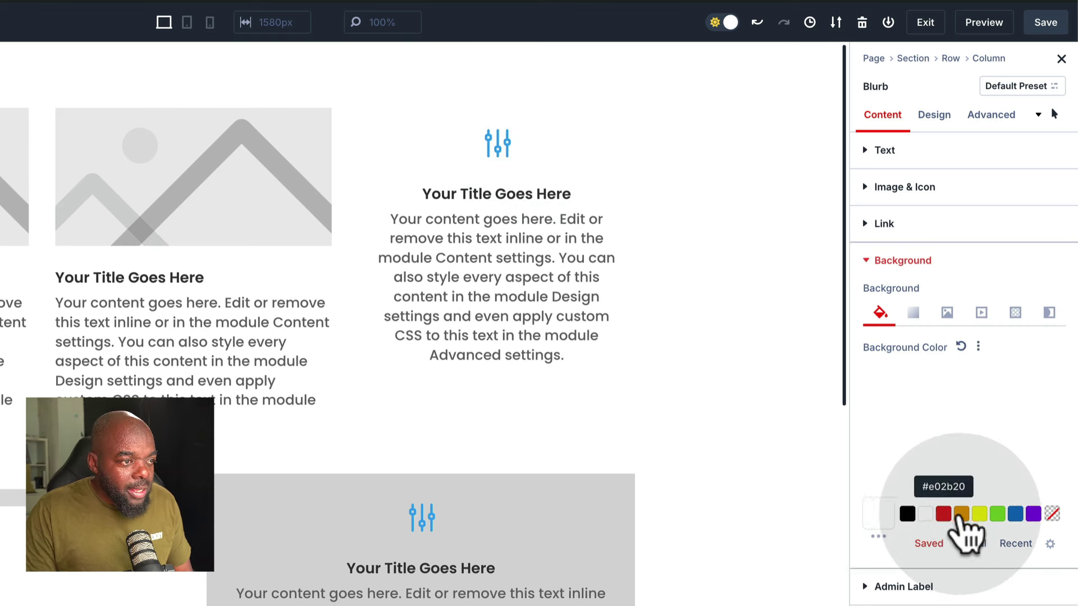
click(979, 516)
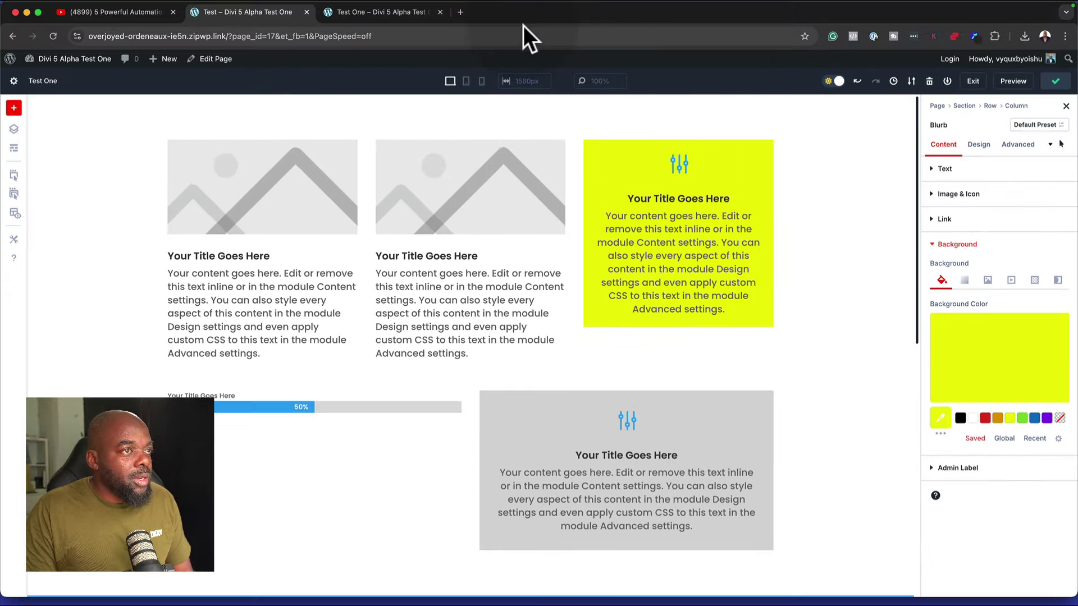
Reload the page preview to check the third blurb's hover background and return to the builder
click(421, 11)
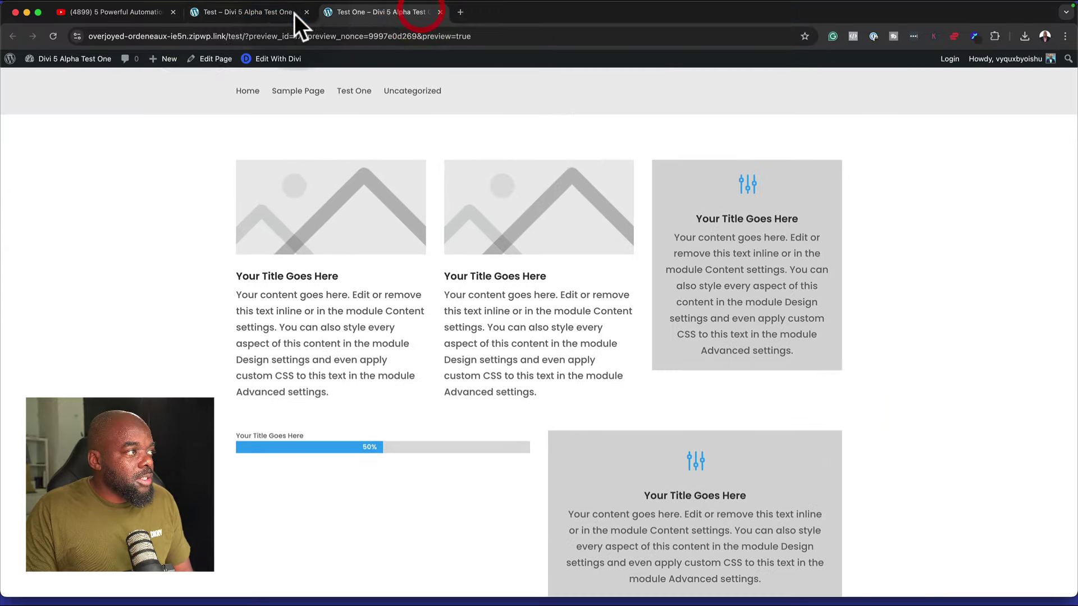
click(53, 36)
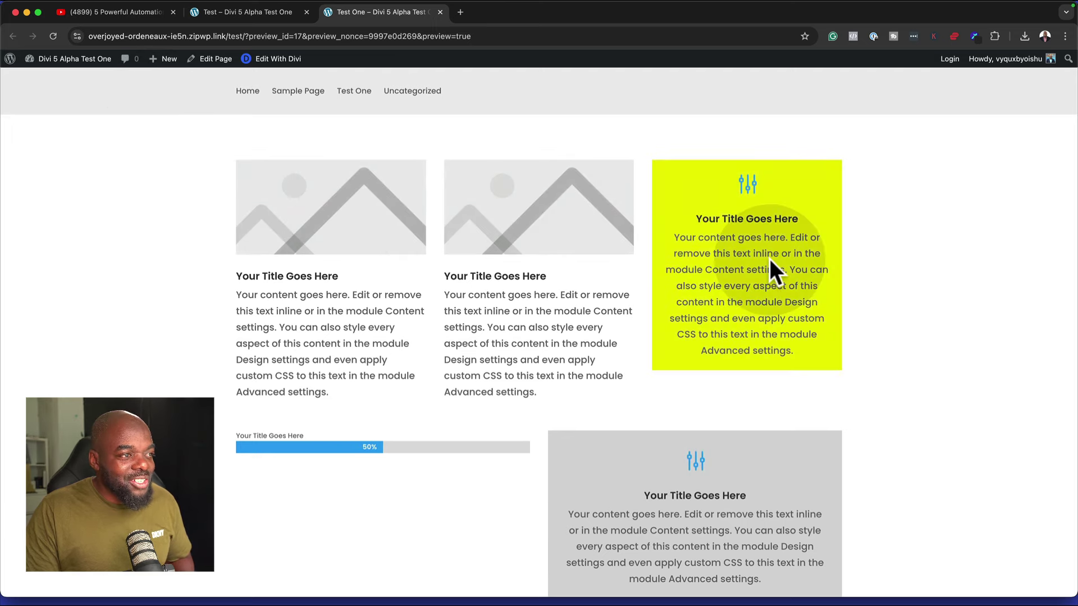
click(254, 14)
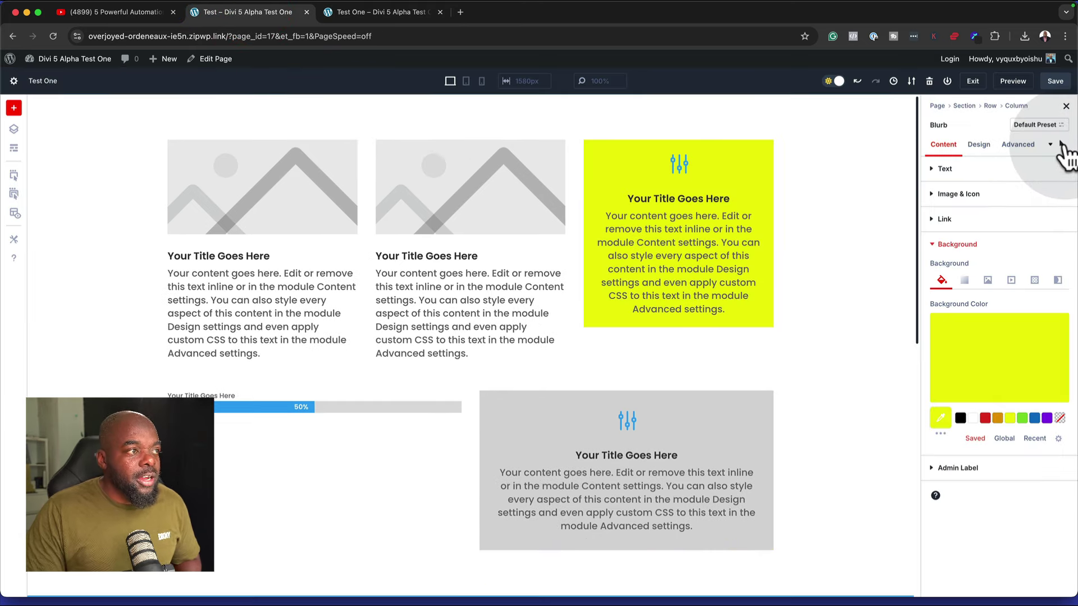
Switch the blurb settings back to the Desktop state and look over the page
click(1062, 146)
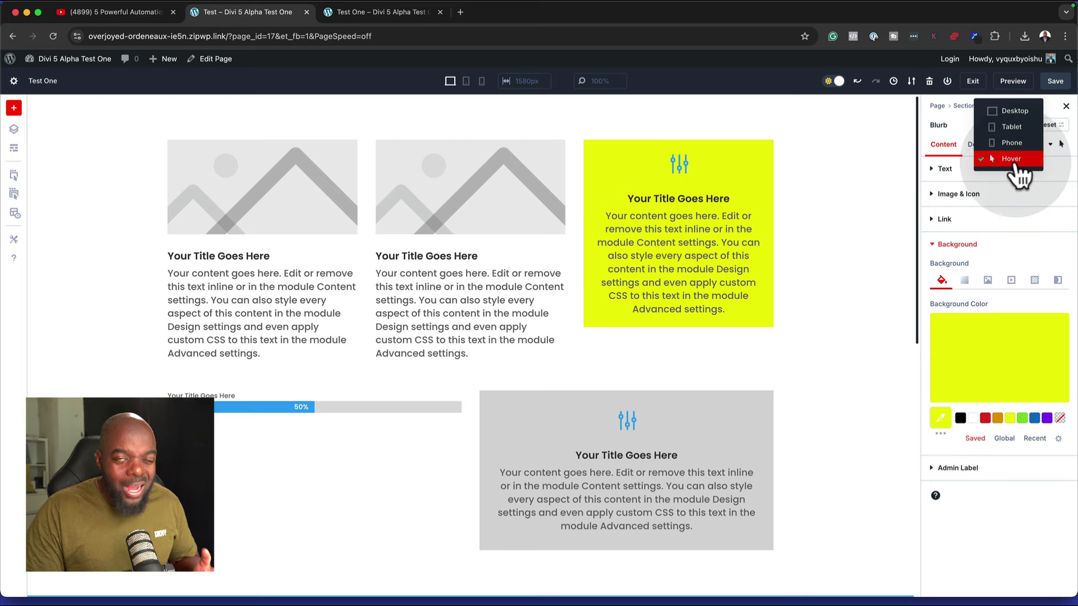
click(1013, 111)
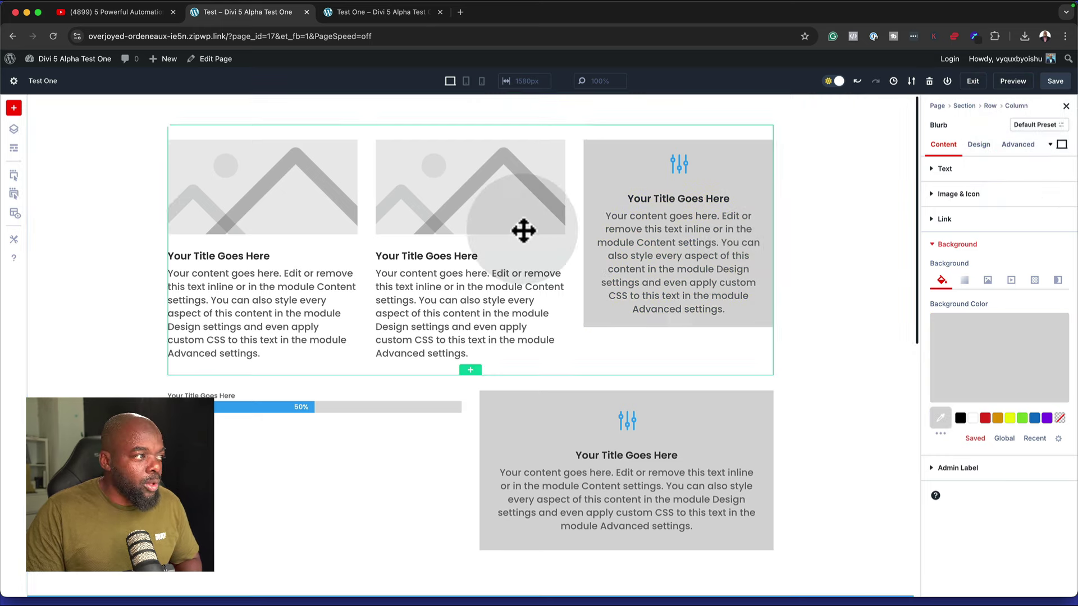
scroll(602, 393, down, 2)
mouse_move(603, 393)
mouse_down()
mouse_move(657, 344)
mouse_move(554, 219)
mouse_move(539, 119)
mouse_move(581, 131)
mouse_up()
scroll(657, 345, up, 3)
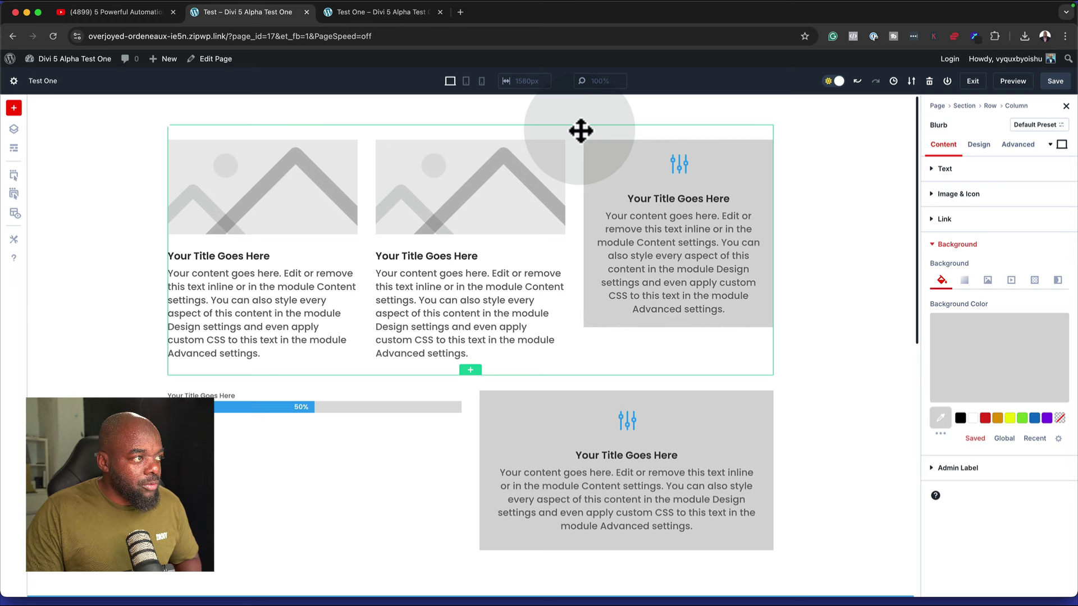
Give the first row a yellow background in the Hover state
drag(581, 131, 577, 137)
click(1063, 146)
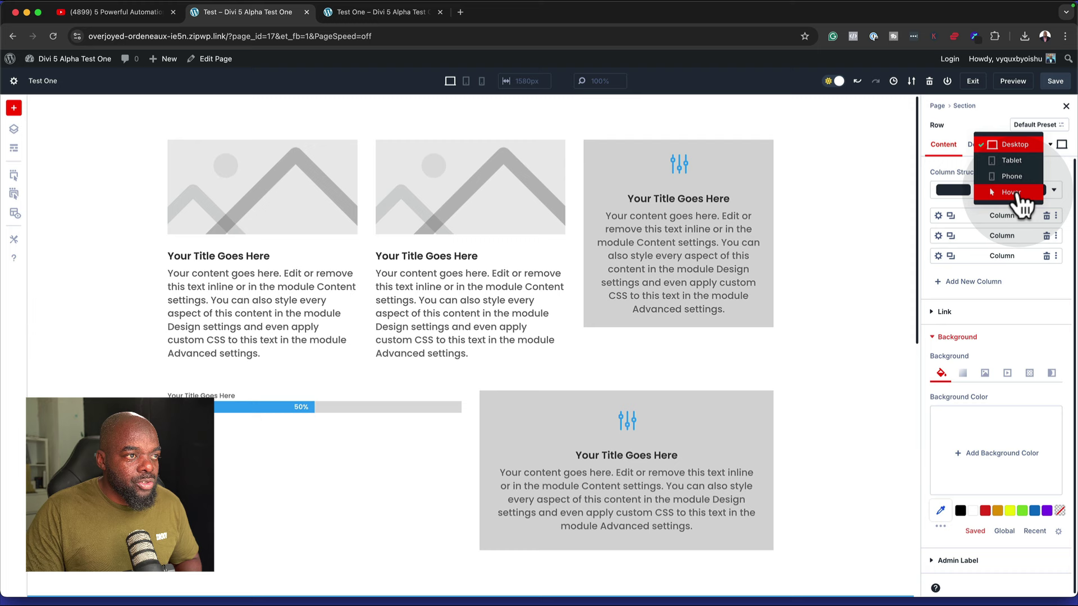
click(1019, 195)
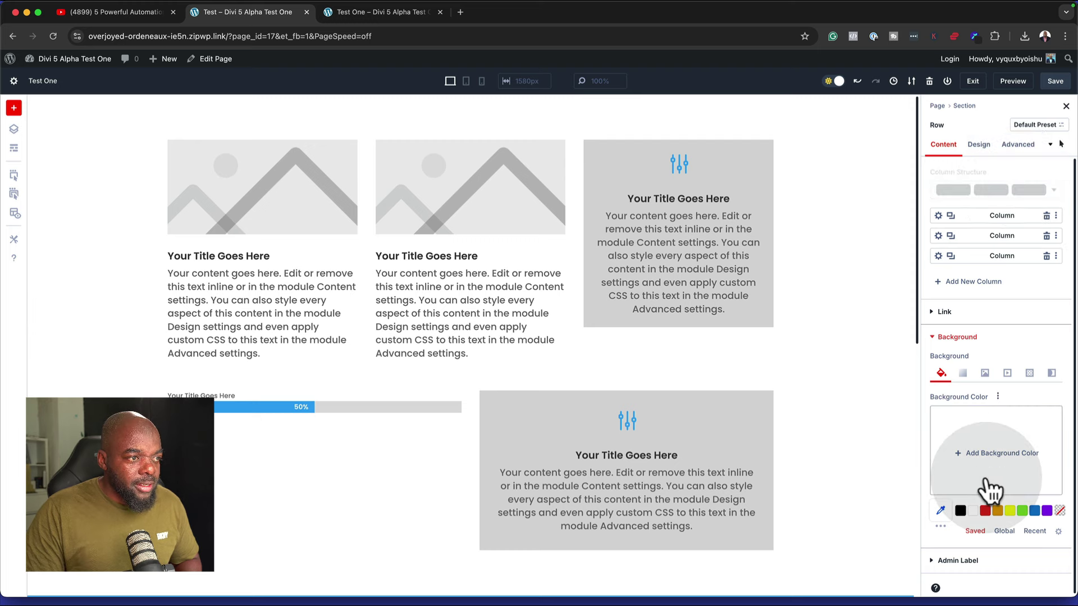
click(1009, 512)
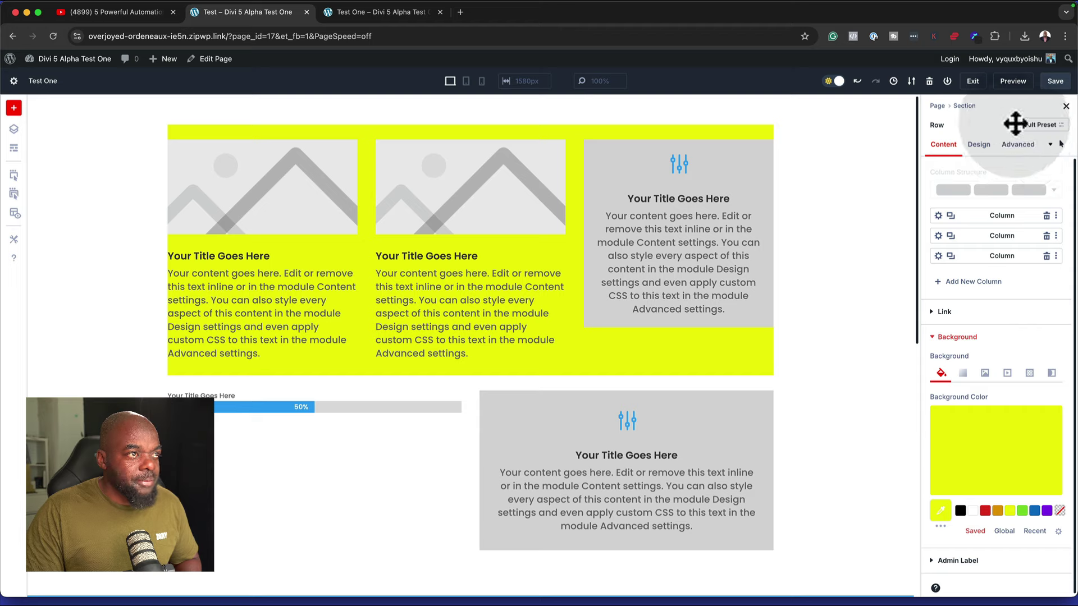
Check the first row's hover background in the reloaded preview and switch the row settings back to the Desktop state
click(413, 12)
click(57, 35)
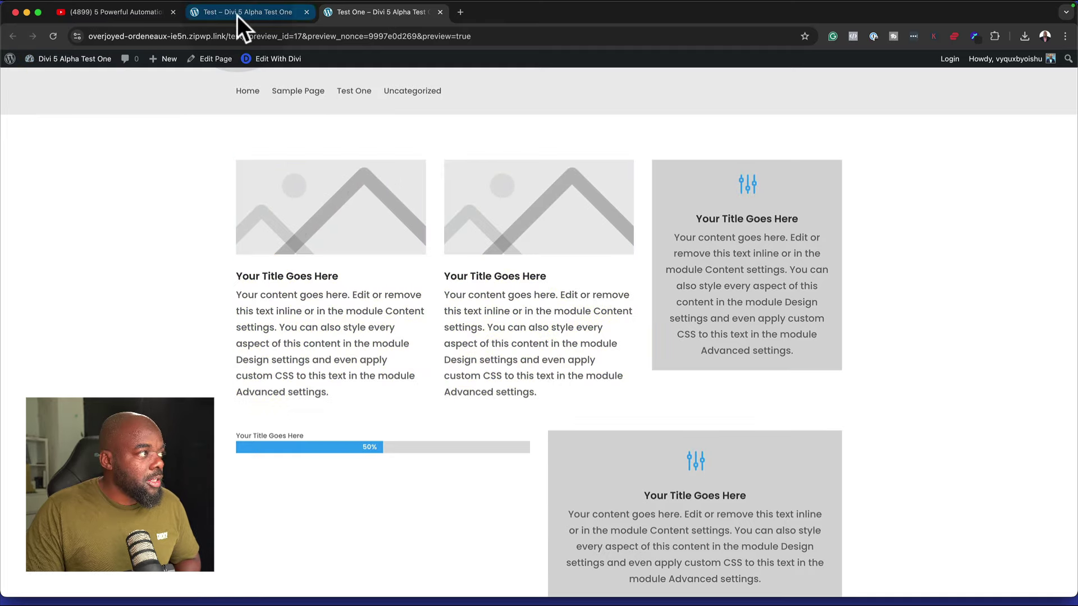
click(237, 12)
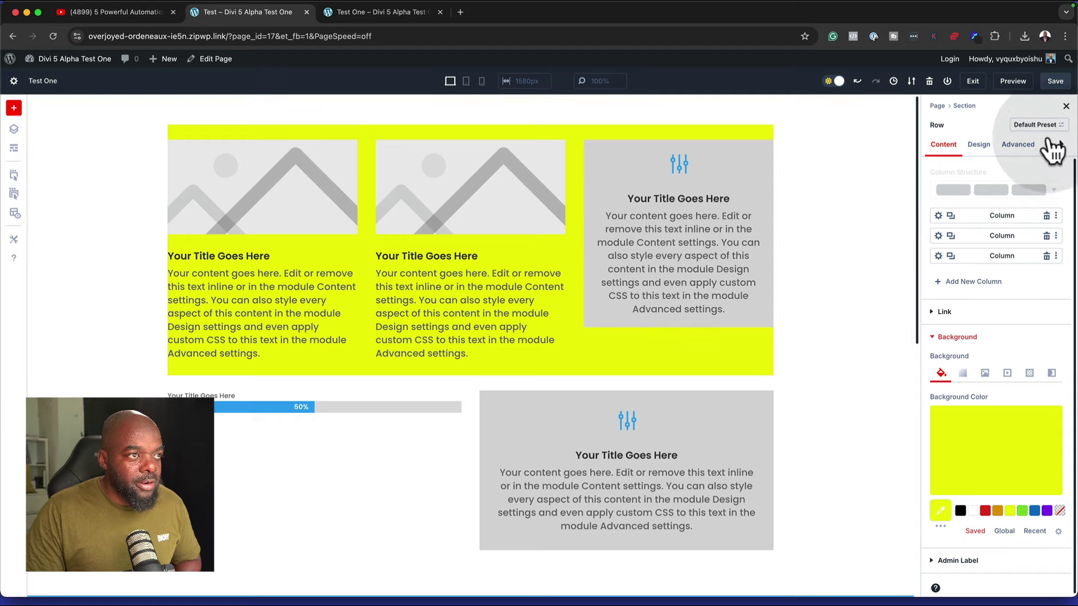
click(1061, 145)
click(1015, 112)
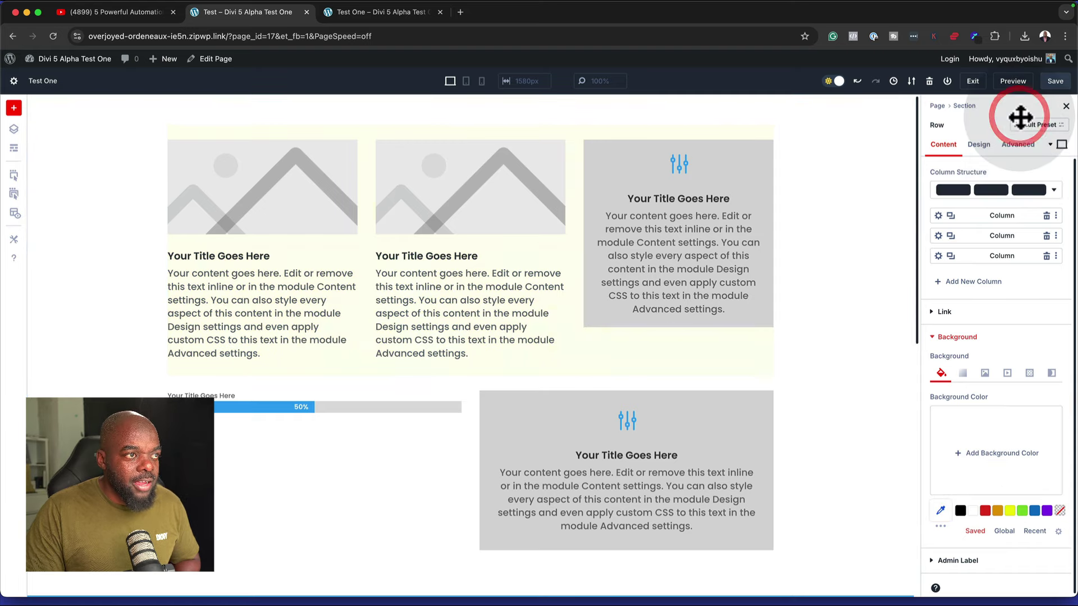